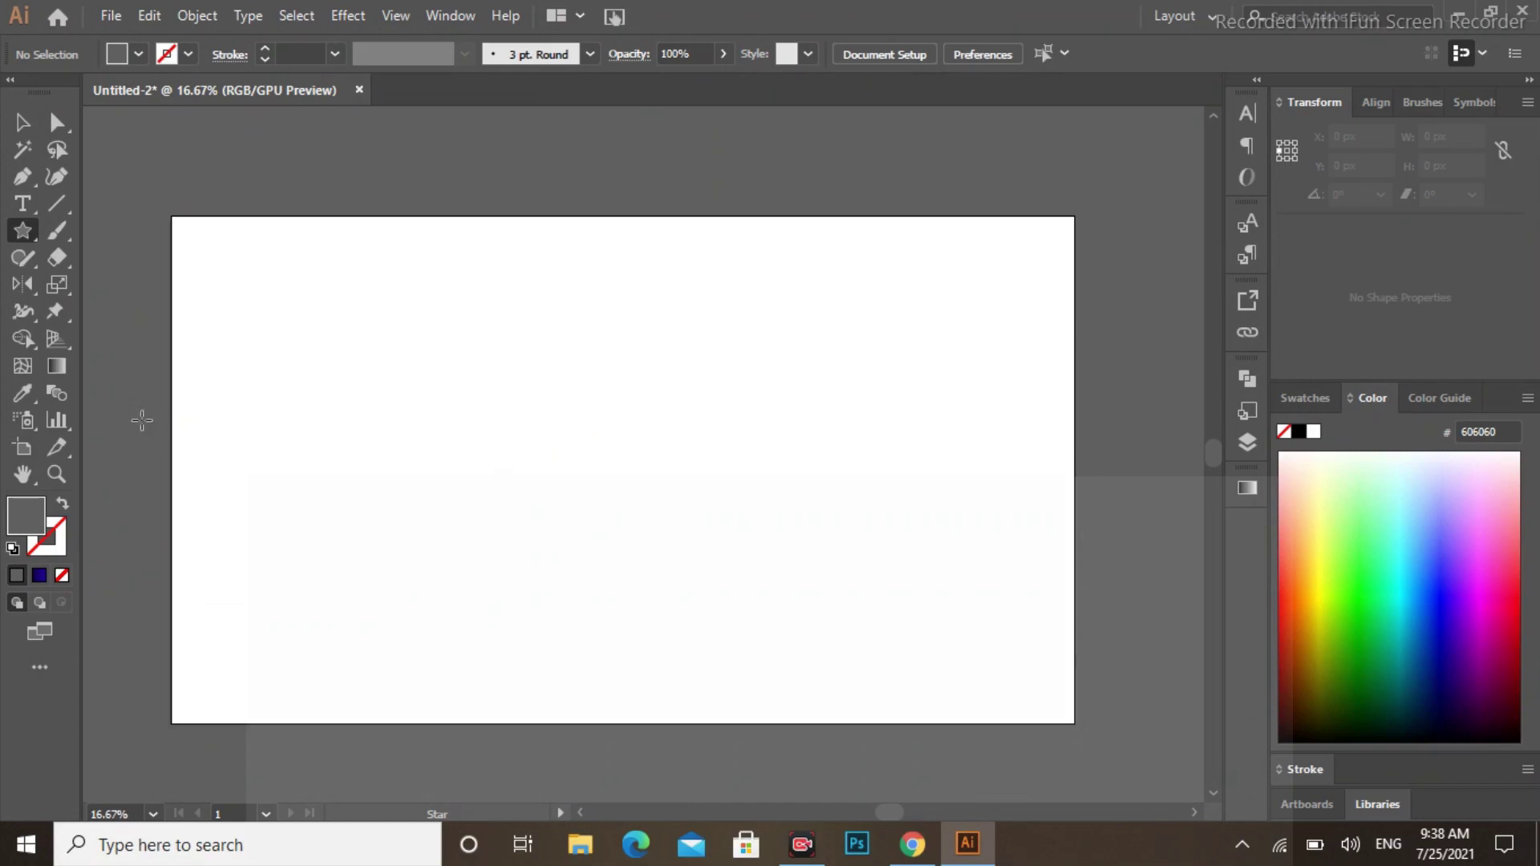
# Draw a 34-point star on the artboard with the Star tool
pyautogui.click(561, 437)
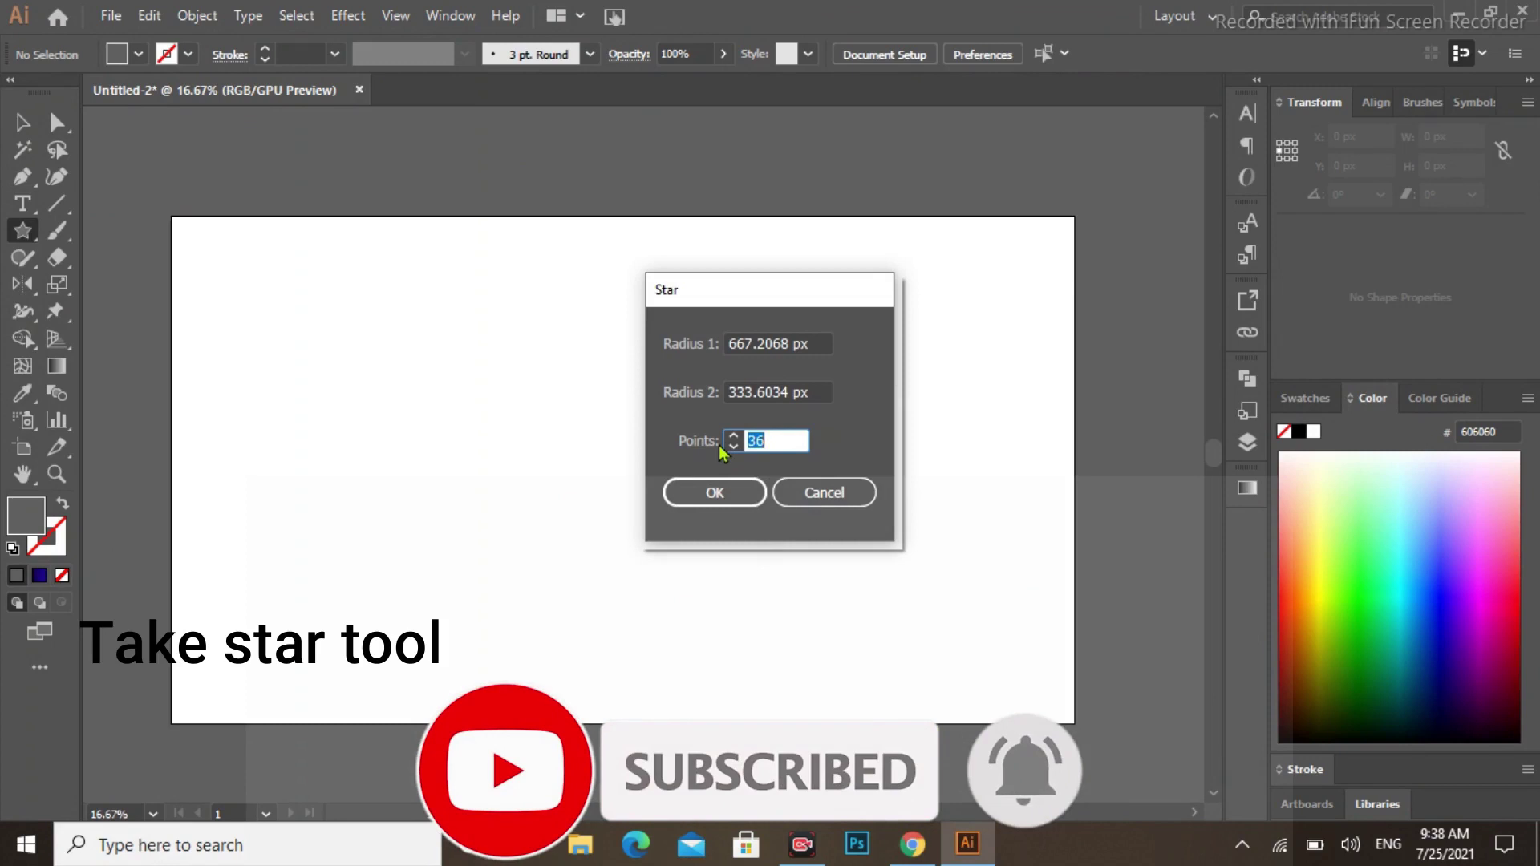
pyautogui.write('34')
pyautogui.click(709, 492)
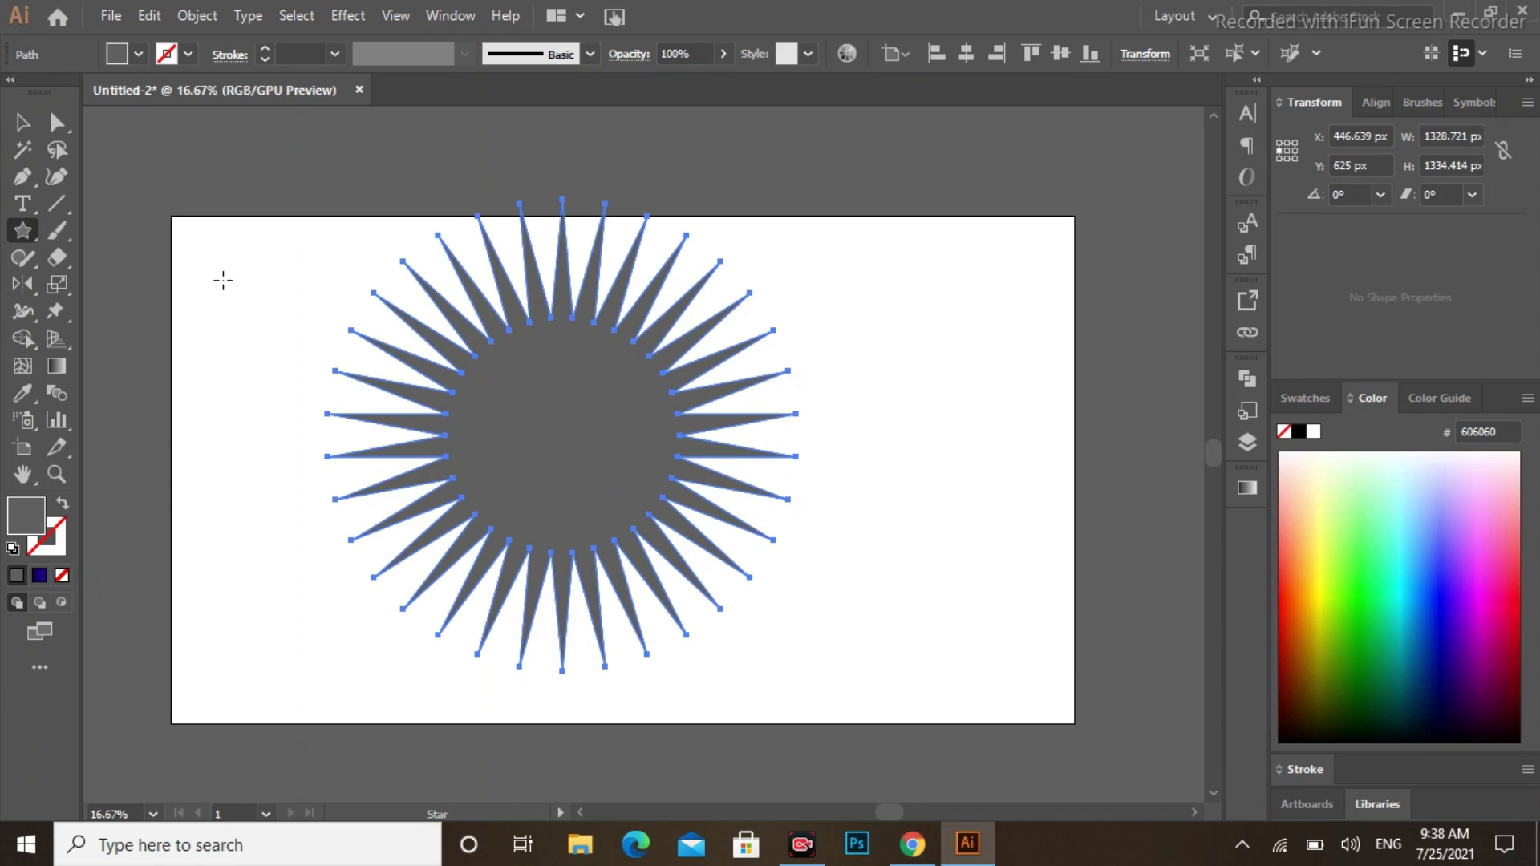
# Apply a gradient fill to the star with a white end stop
pyautogui.press('v')
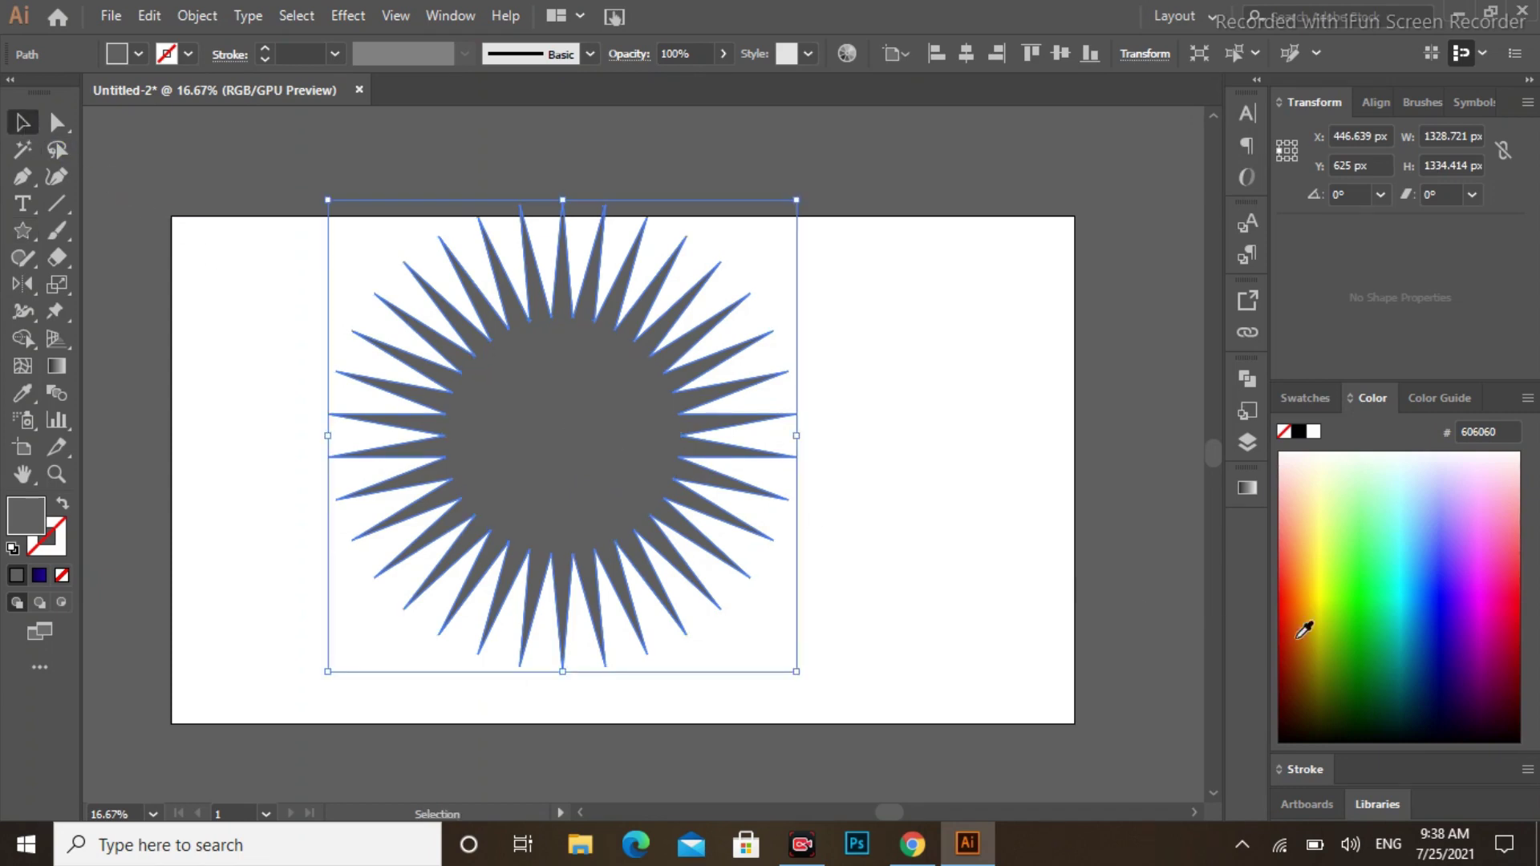
pyautogui.click(1245, 488)
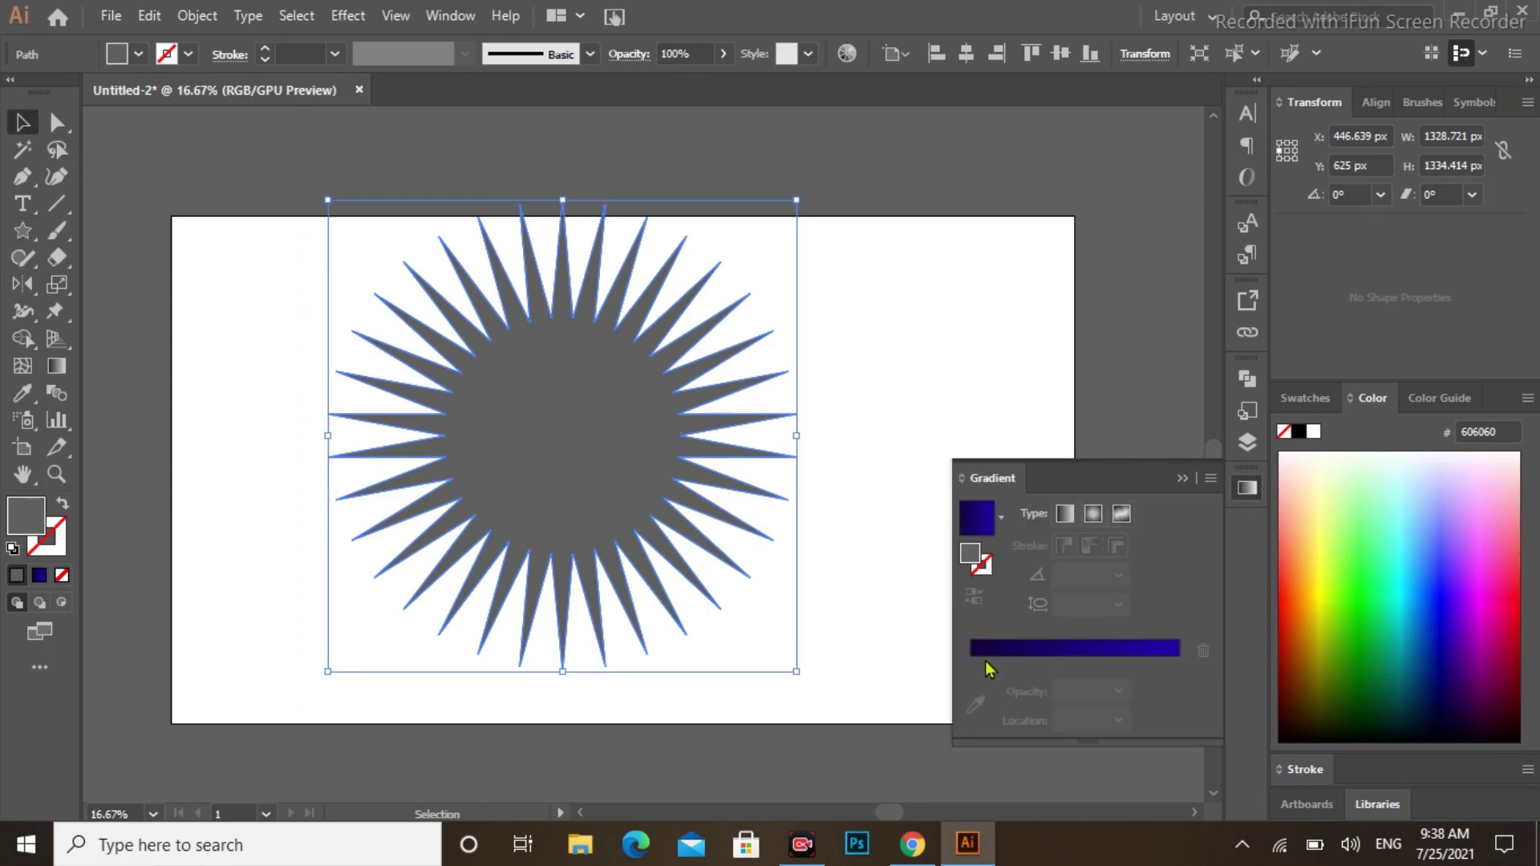
pyautogui.click(986, 654)
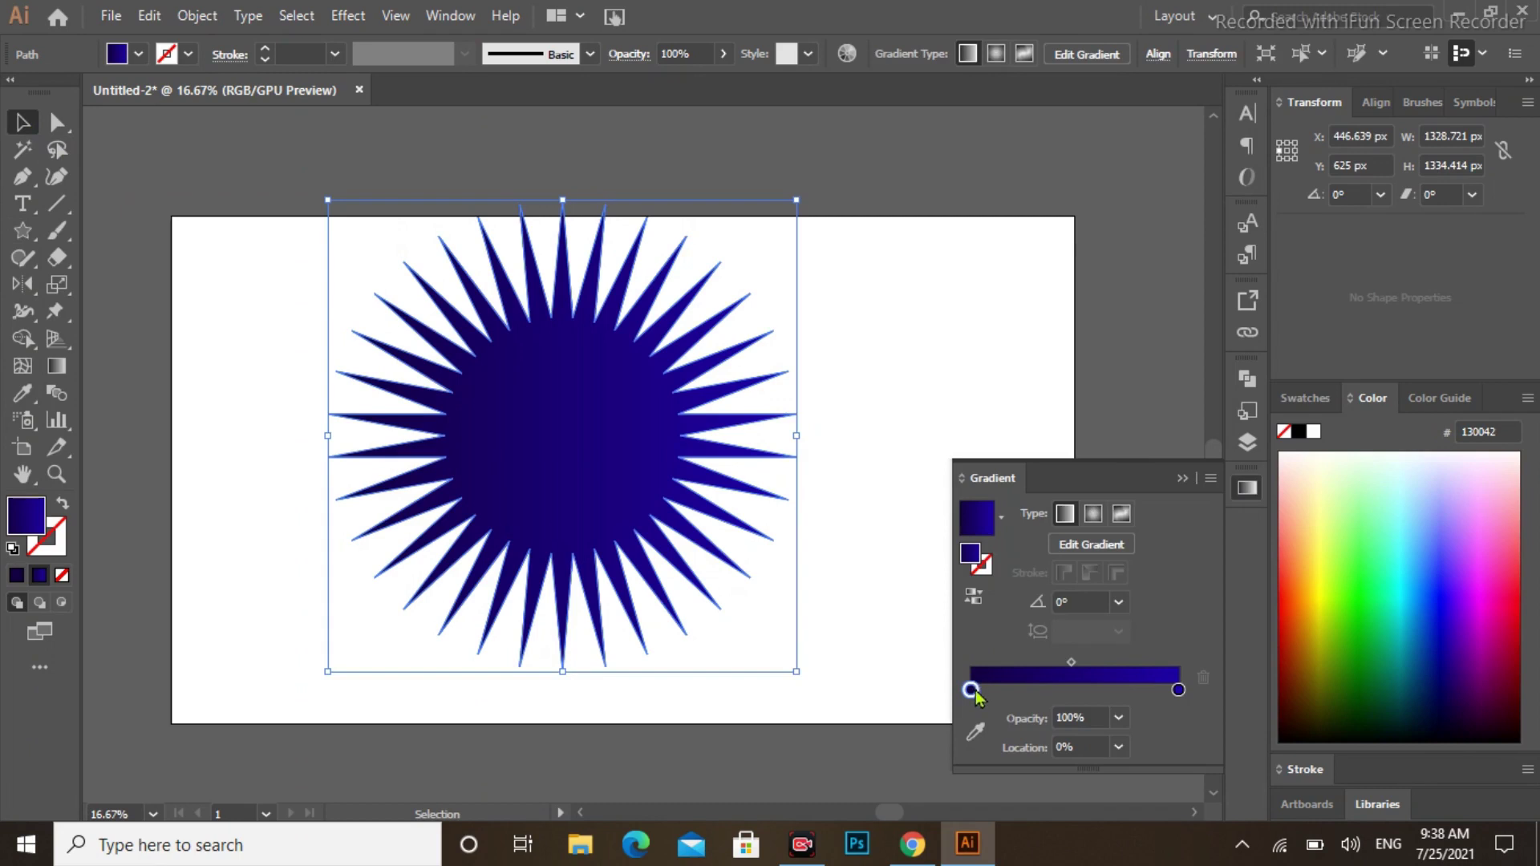
pyautogui.click(1178, 690)
pyautogui.click(1313, 432)
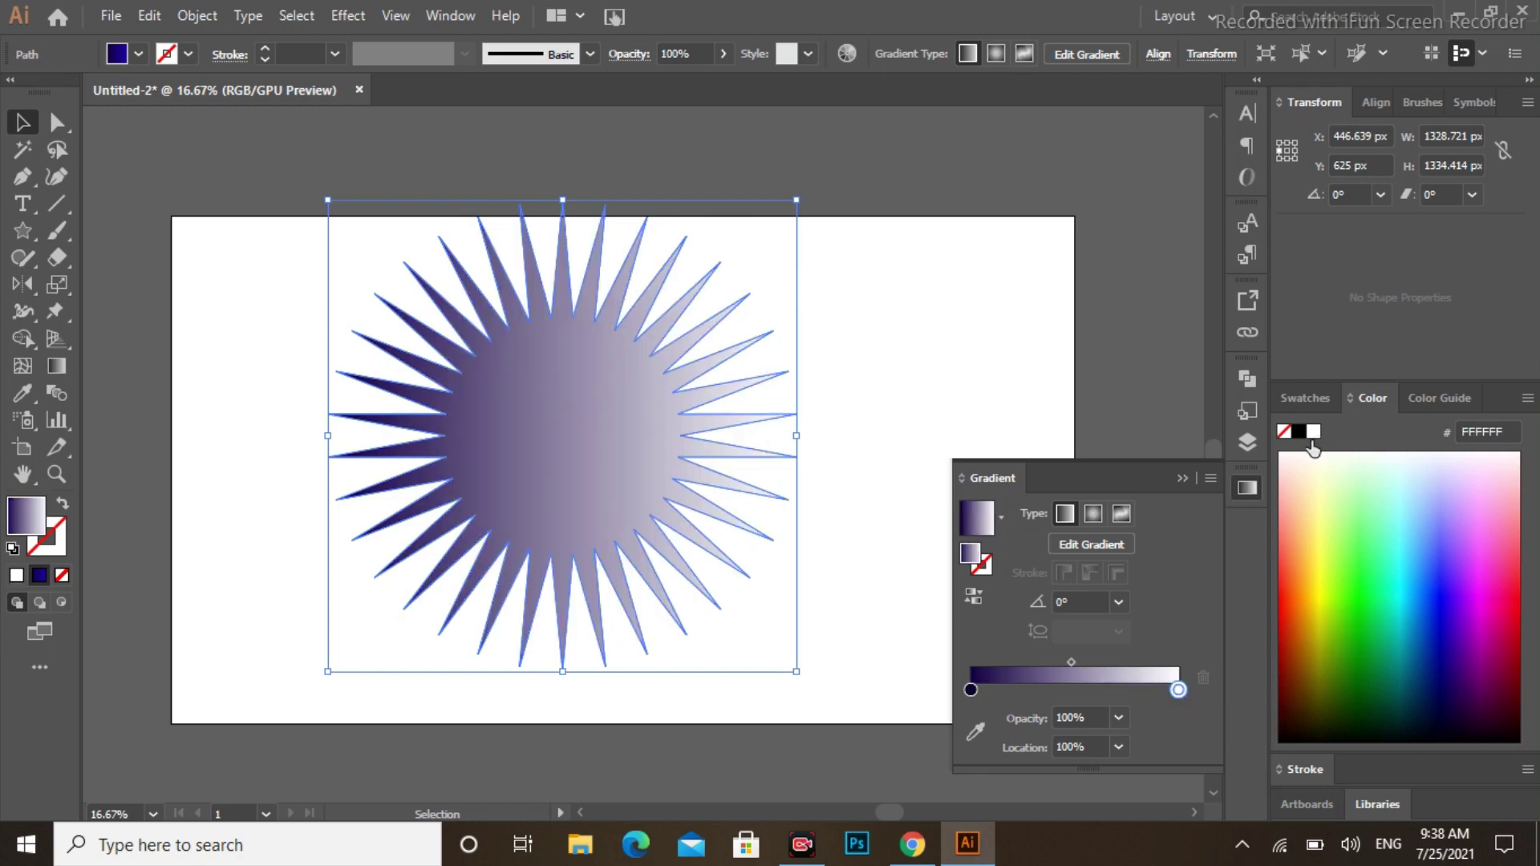
# Add a vivid blue middle stop, make the gradient radial, and adjust the stop positions
pyautogui.click(1082, 692)
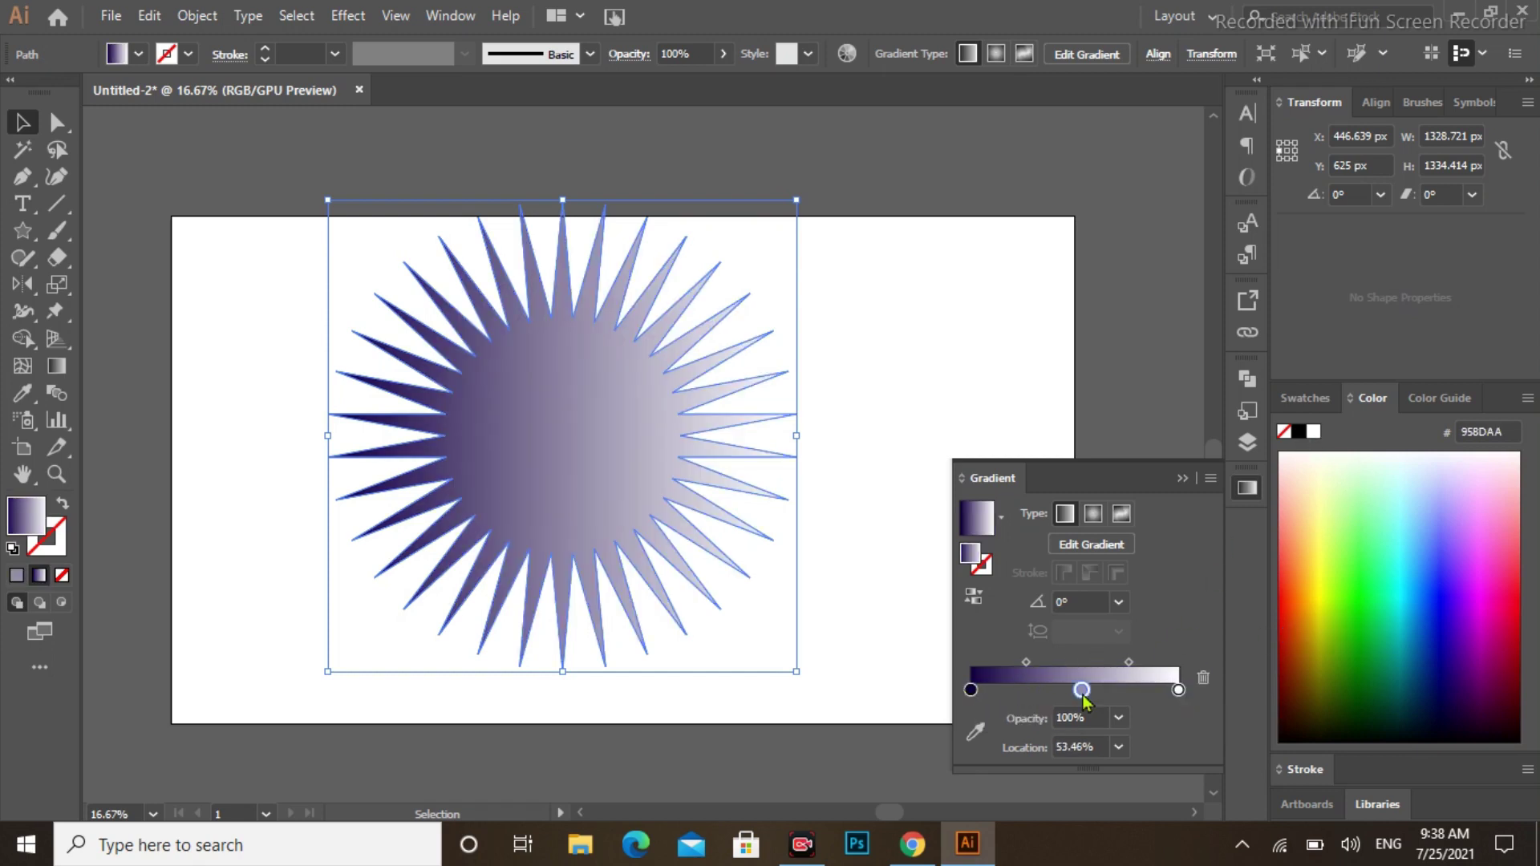
pyautogui.click(1458, 641)
pyautogui.click(1448, 600)
pyautogui.click(1101, 518)
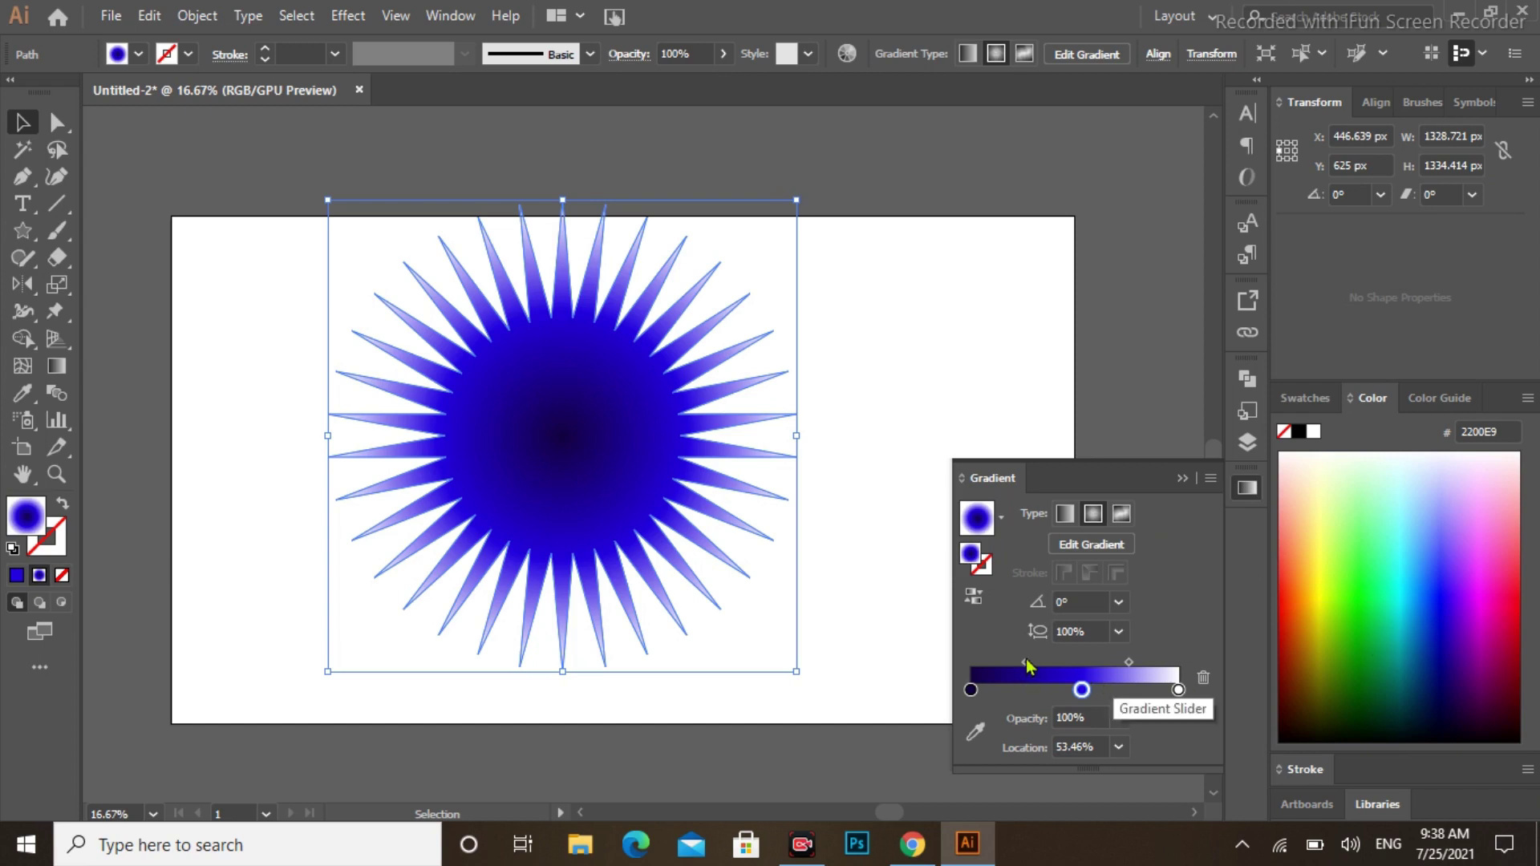
pyautogui.moveTo(1026, 661); pyautogui.dragTo(1050, 657)
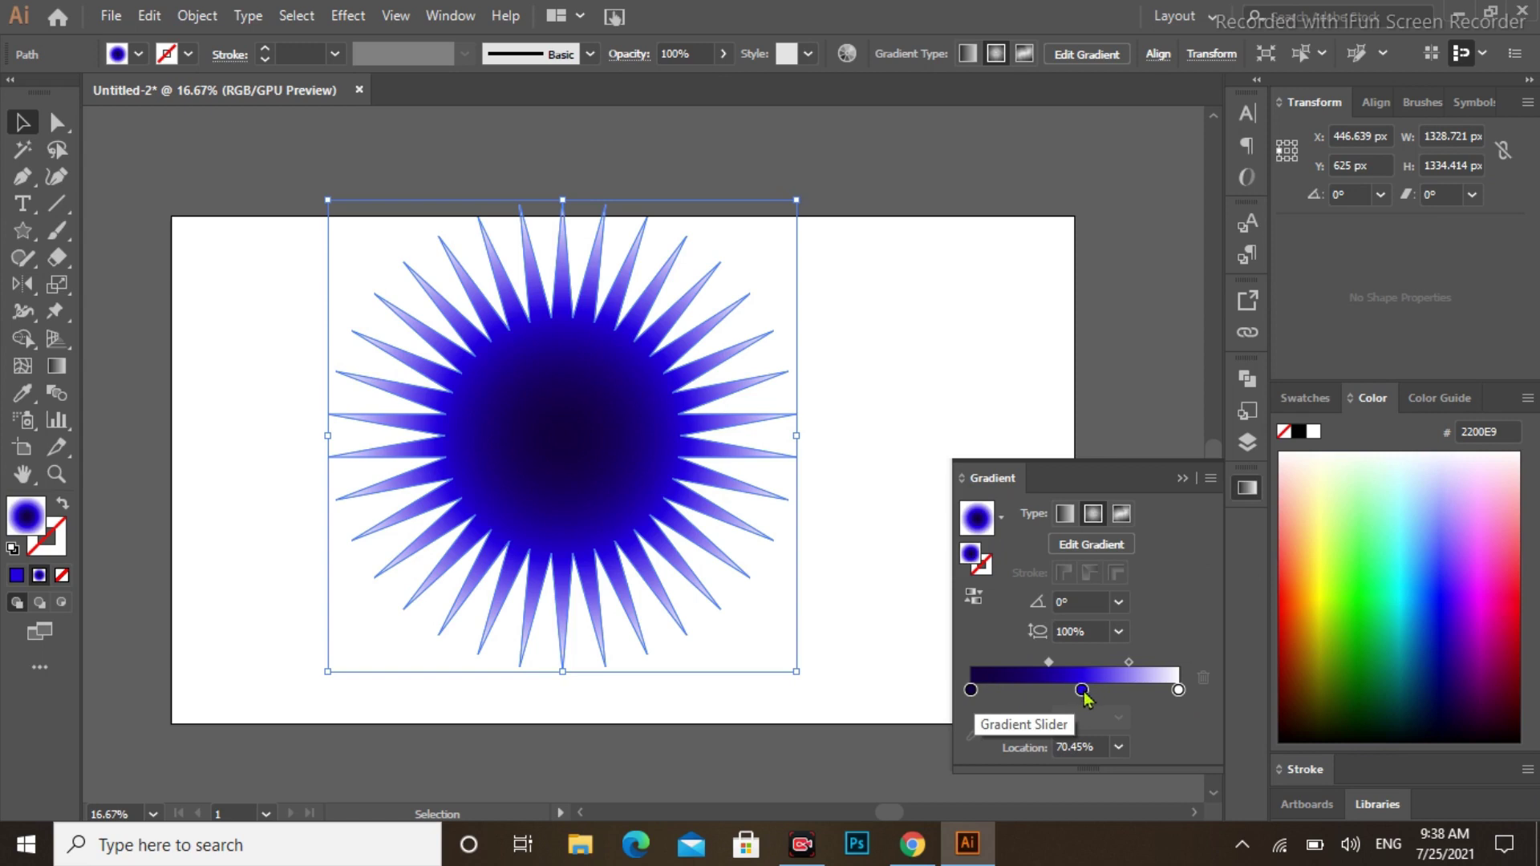
pyautogui.moveTo(1082, 691); pyautogui.dragTo(1094, 691)
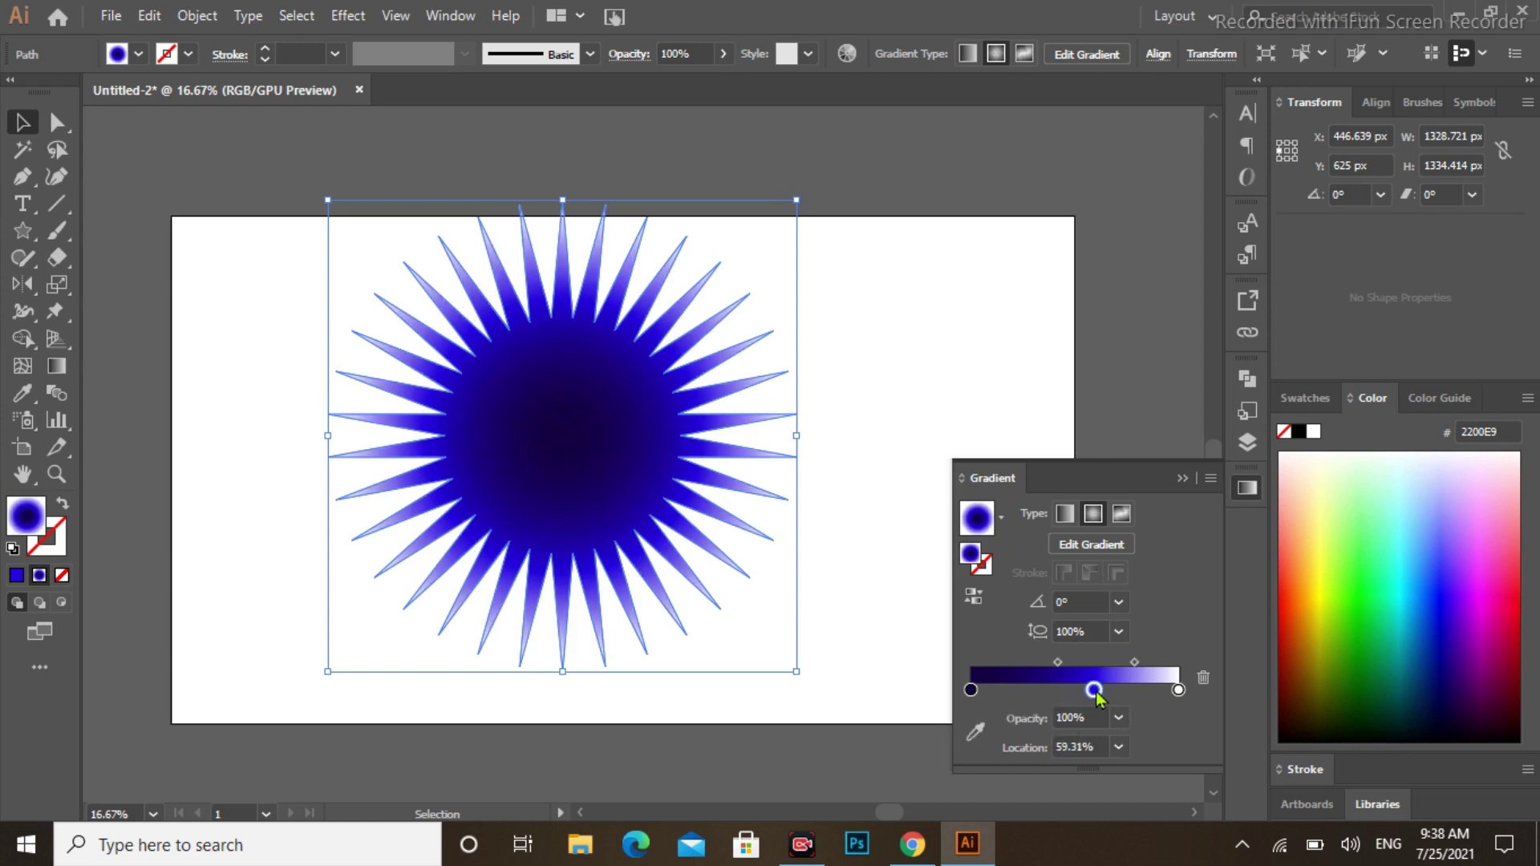
pyautogui.click(1186, 479)
# Move the star lower-right and round all its spike tips with the corner widget
pyautogui.moveTo(622, 442); pyautogui.dragTo(647, 488)
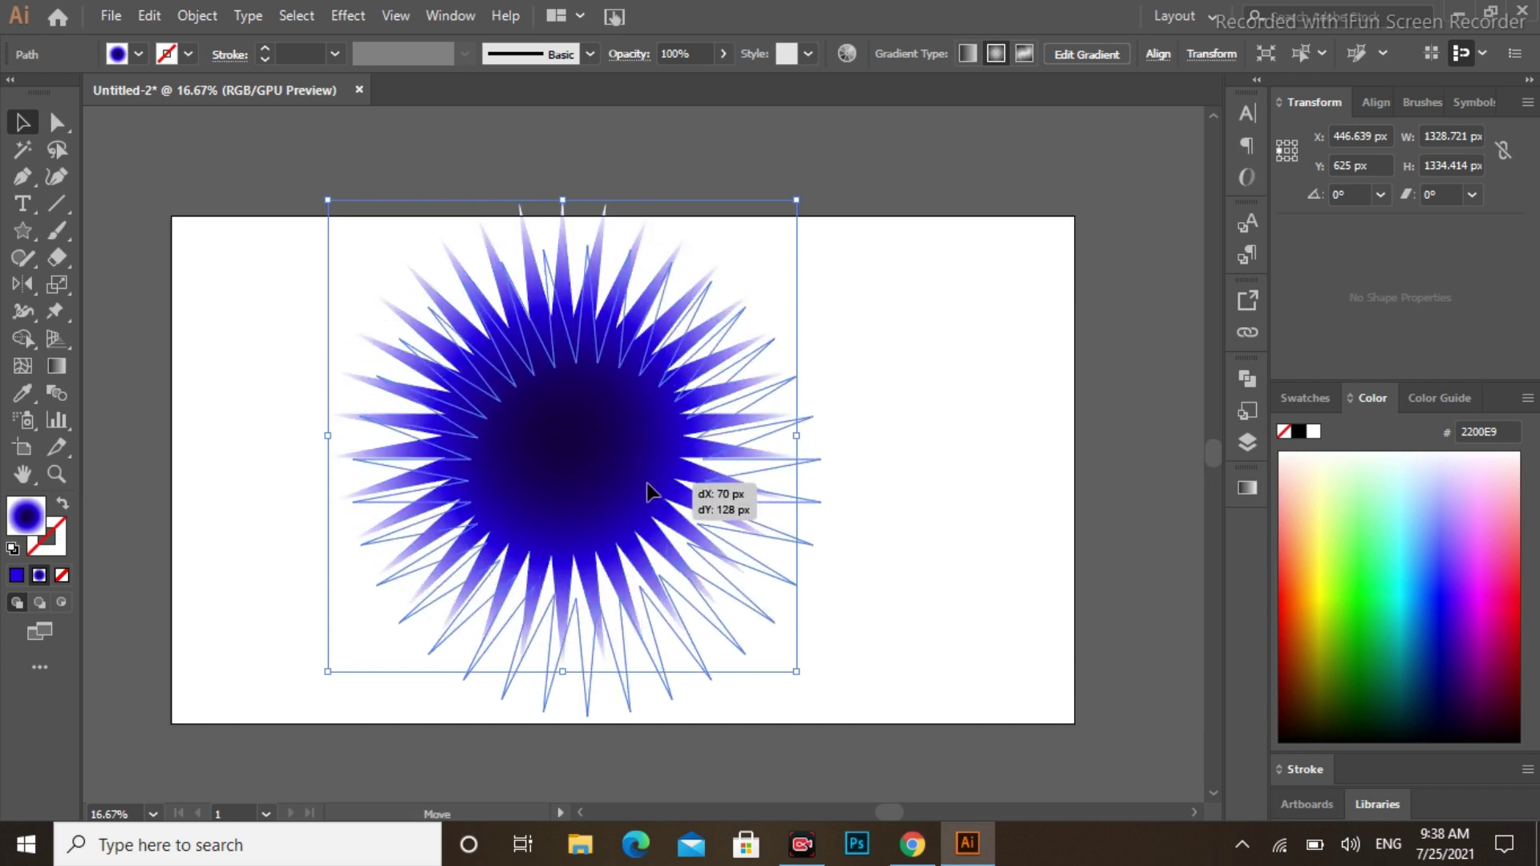
pyautogui.click(57, 122)
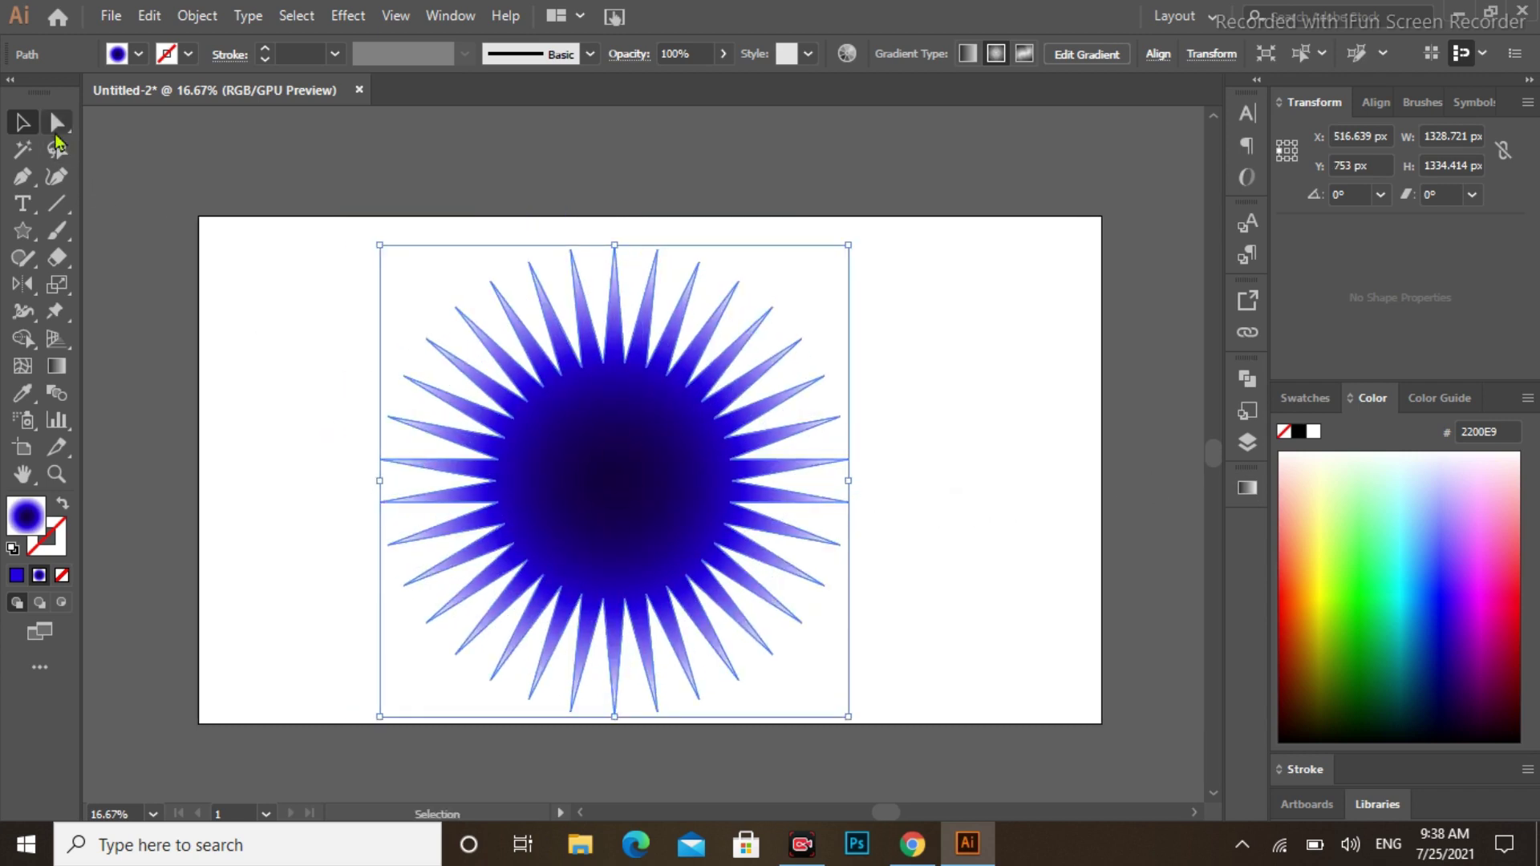
pyautogui.click(815, 388)
pyautogui.click(583, 363)
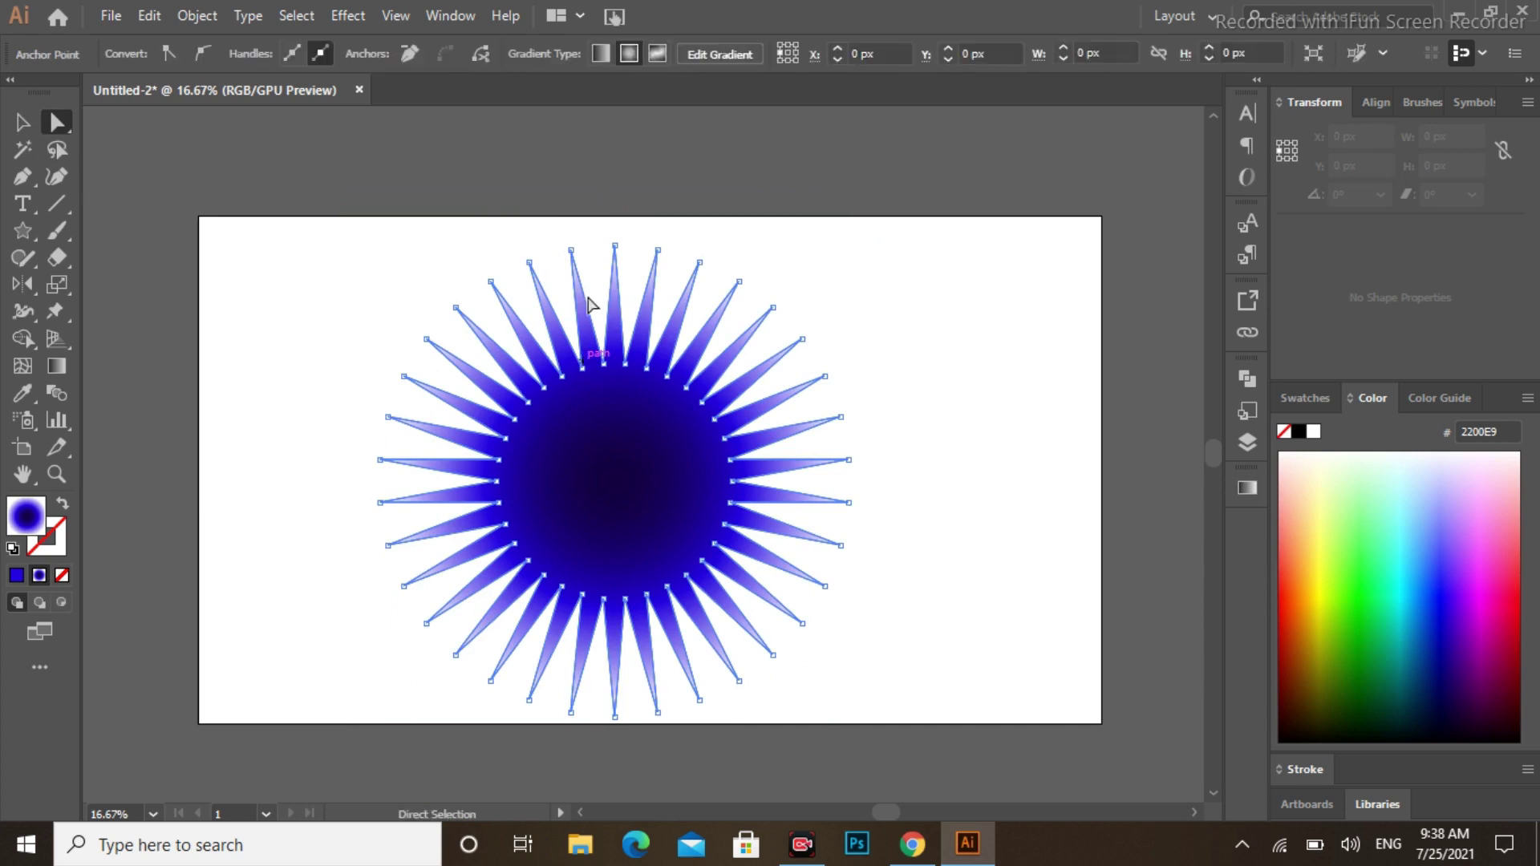
pyautogui.moveTo(310, 251); pyautogui.dragTo(938, 698)
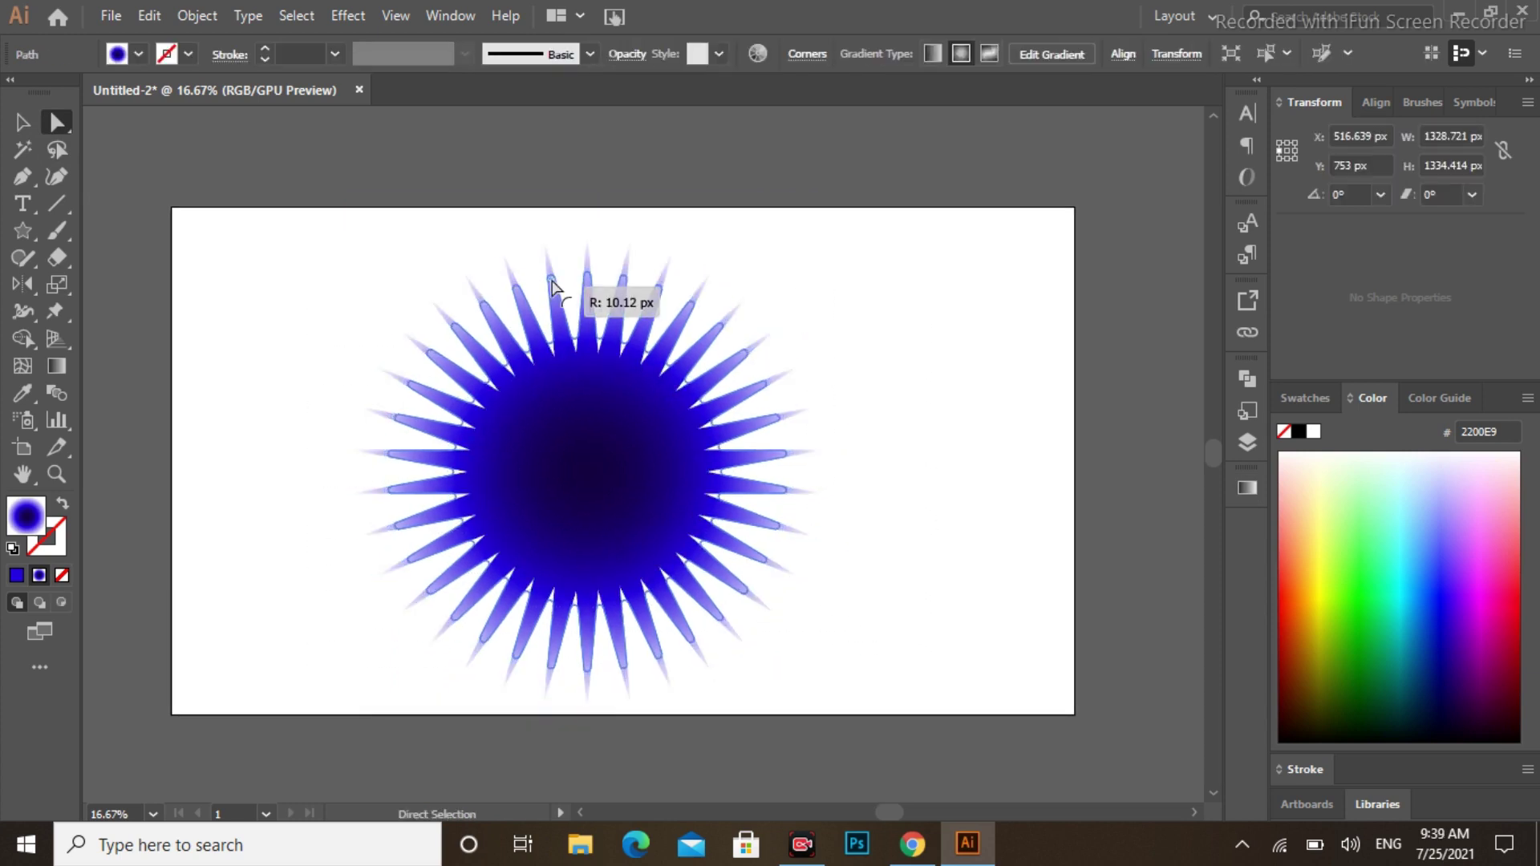
pyautogui.moveTo(552, 277); pyautogui.dragTo(562, 293)
pyautogui.press('v')
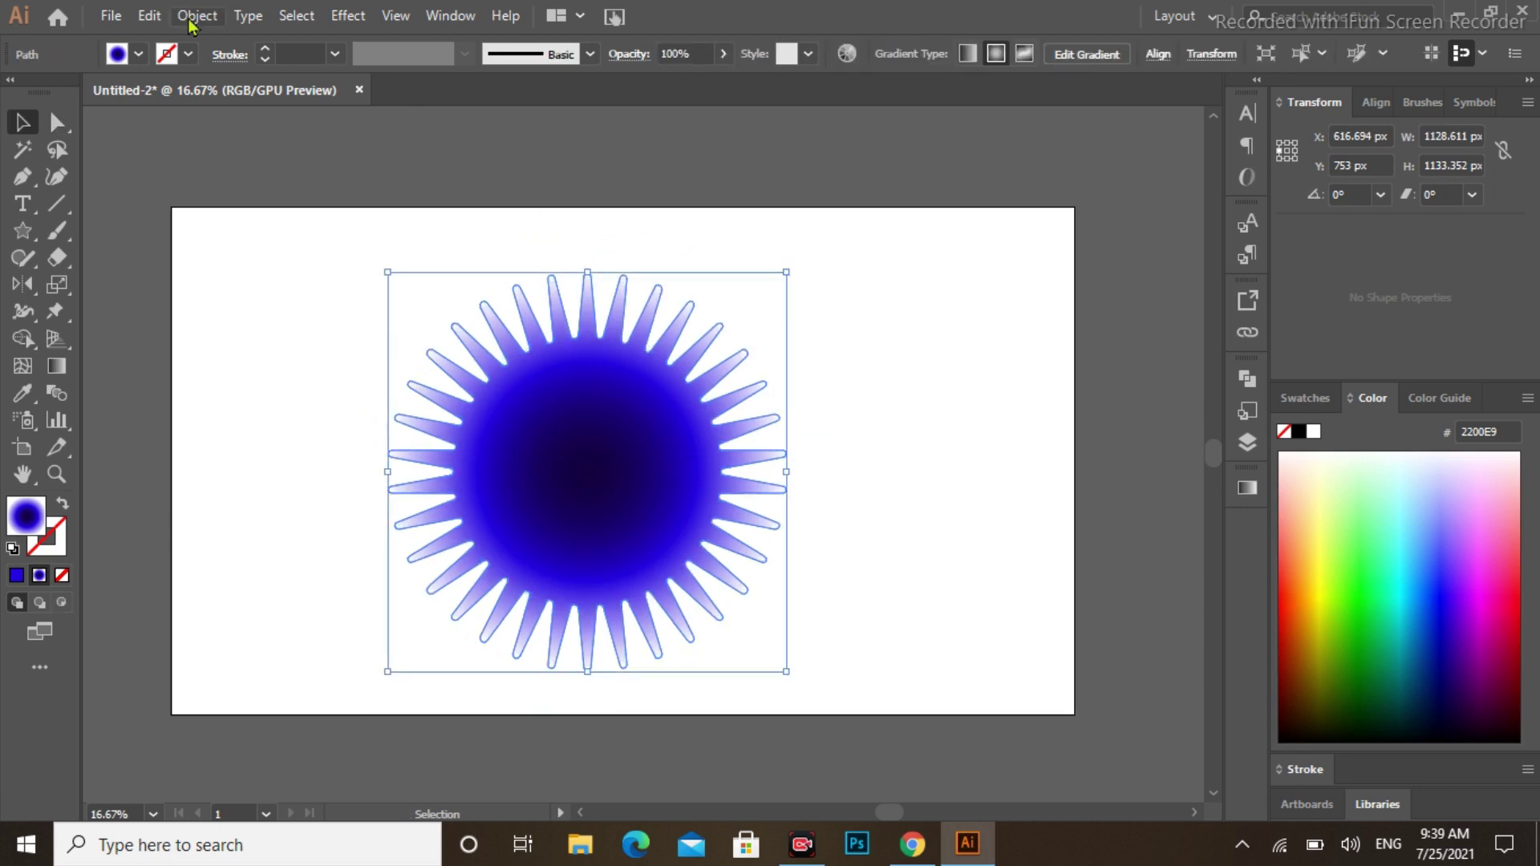
pyautogui.click(192, 17)
# Paste a copy of the star in back, shrink it to a tiny centre star, and select both
pyautogui.moveTo(150, 15)
pyautogui.click(214, 133)
pyautogui.click(149, 17)
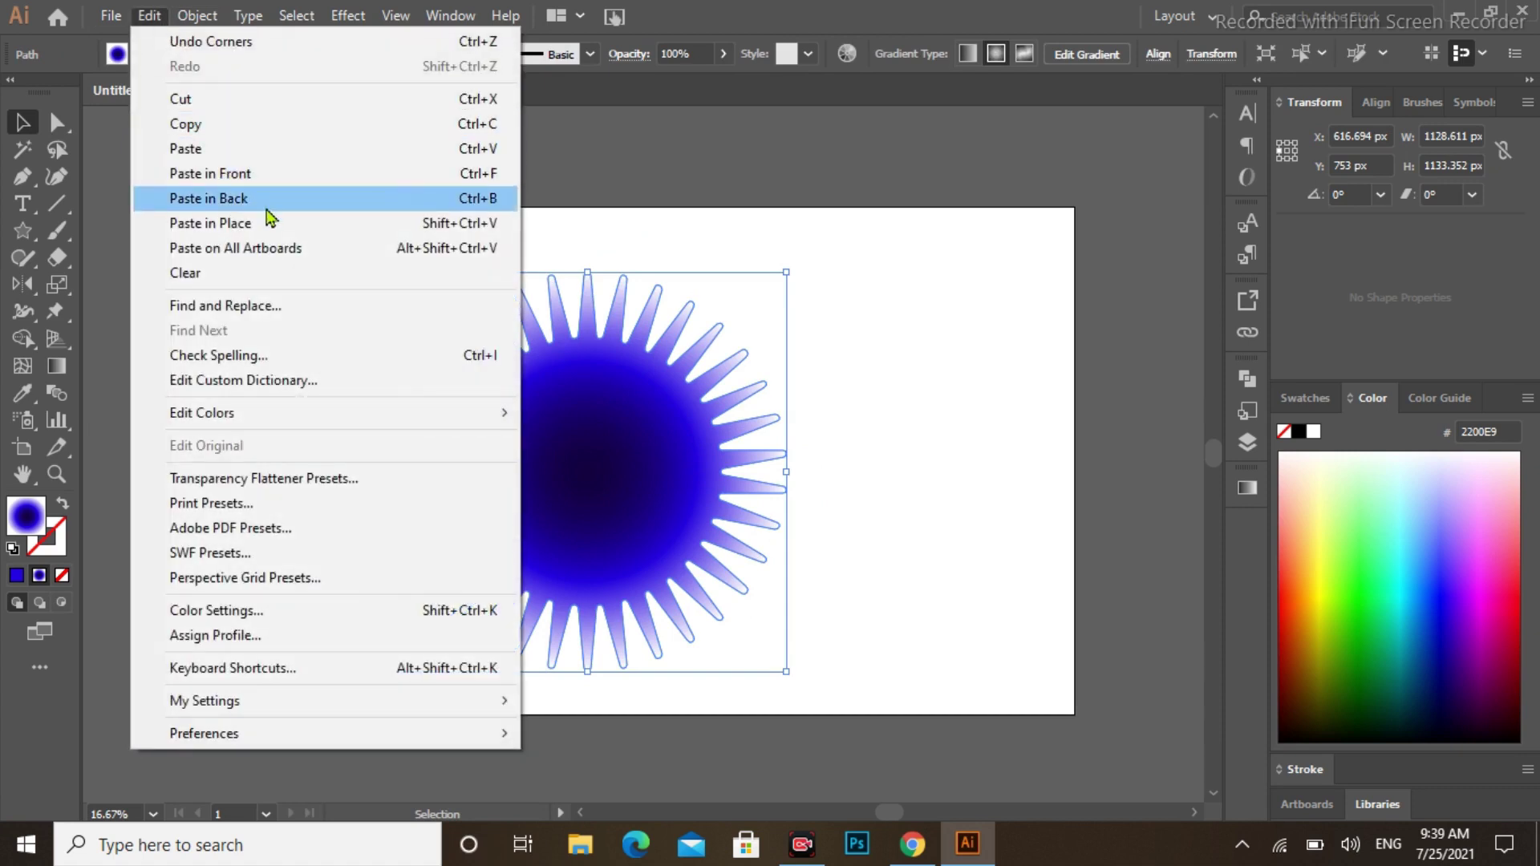
pyautogui.click(273, 224)
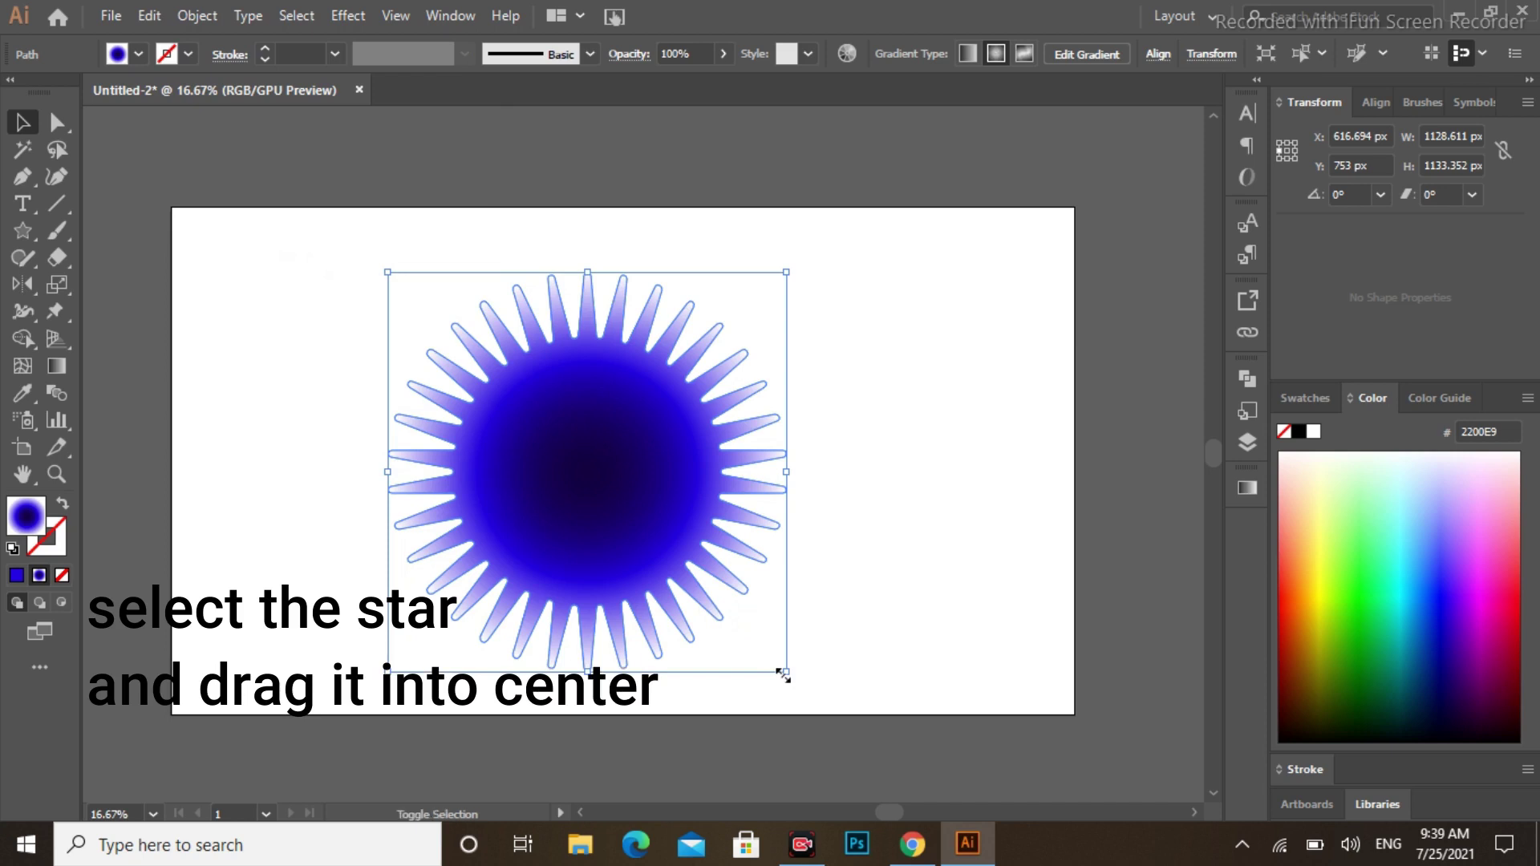
pyautogui.moveTo(784, 676); pyautogui.dragTo(593, 495)
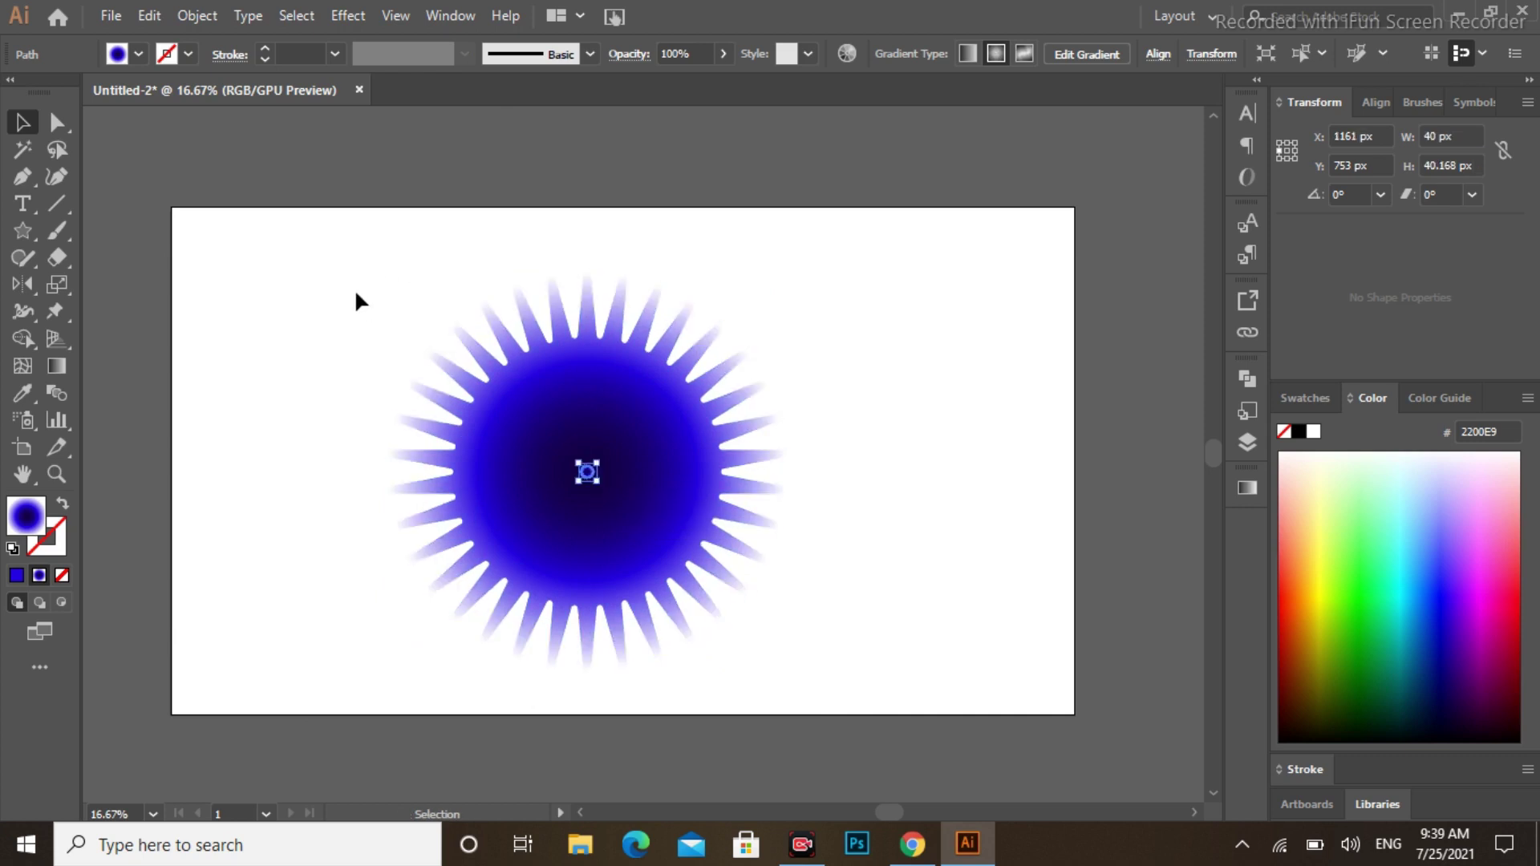
pyautogui.moveTo(355, 286); pyautogui.dragTo(743, 676)
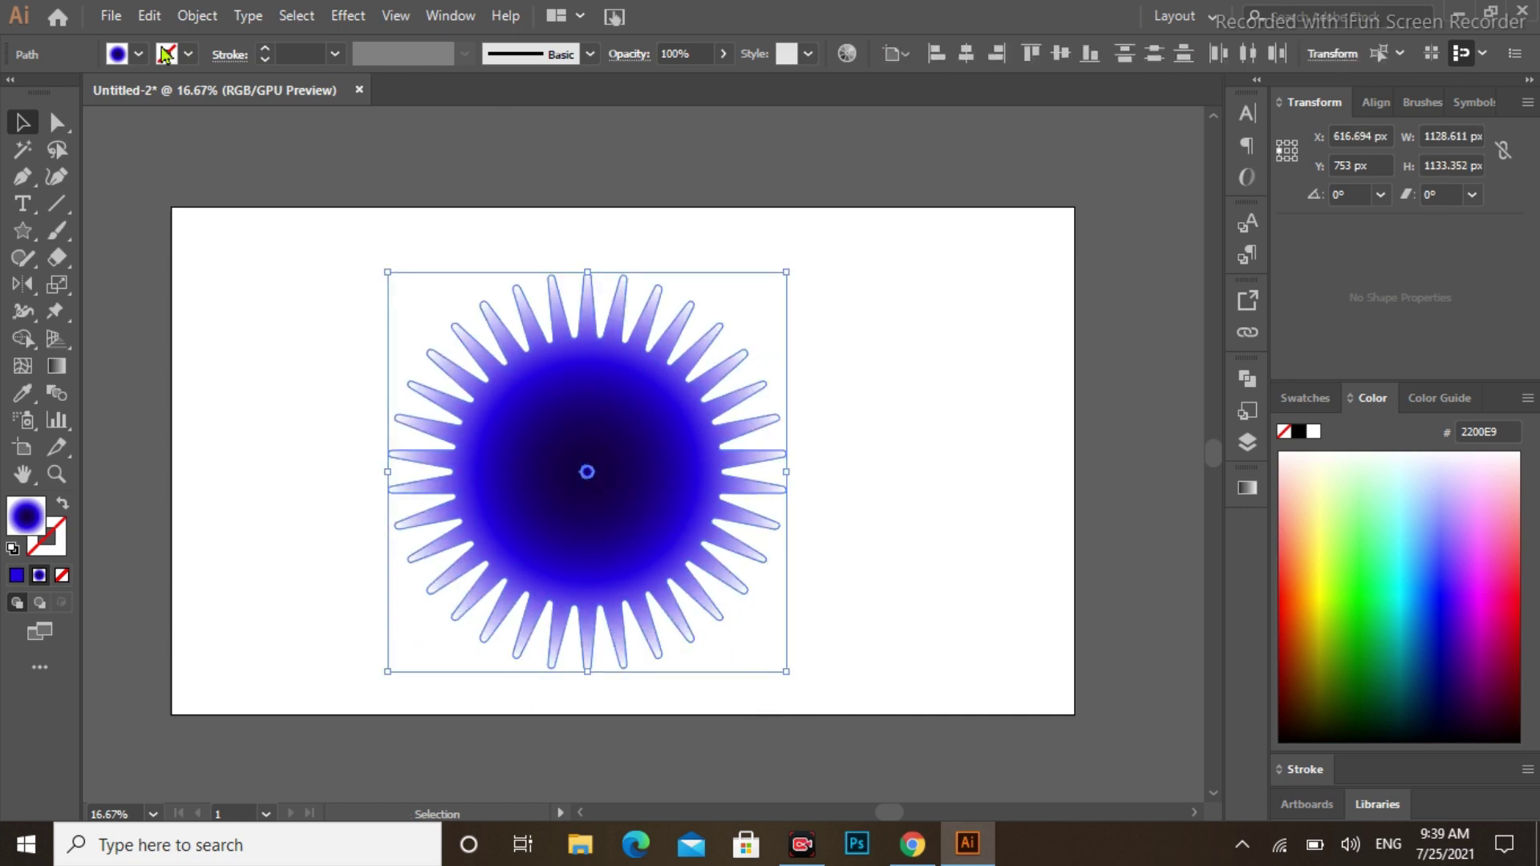
# Set Blend Options to 150 specified steps and blend the two stars
pyautogui.click(189, 24)
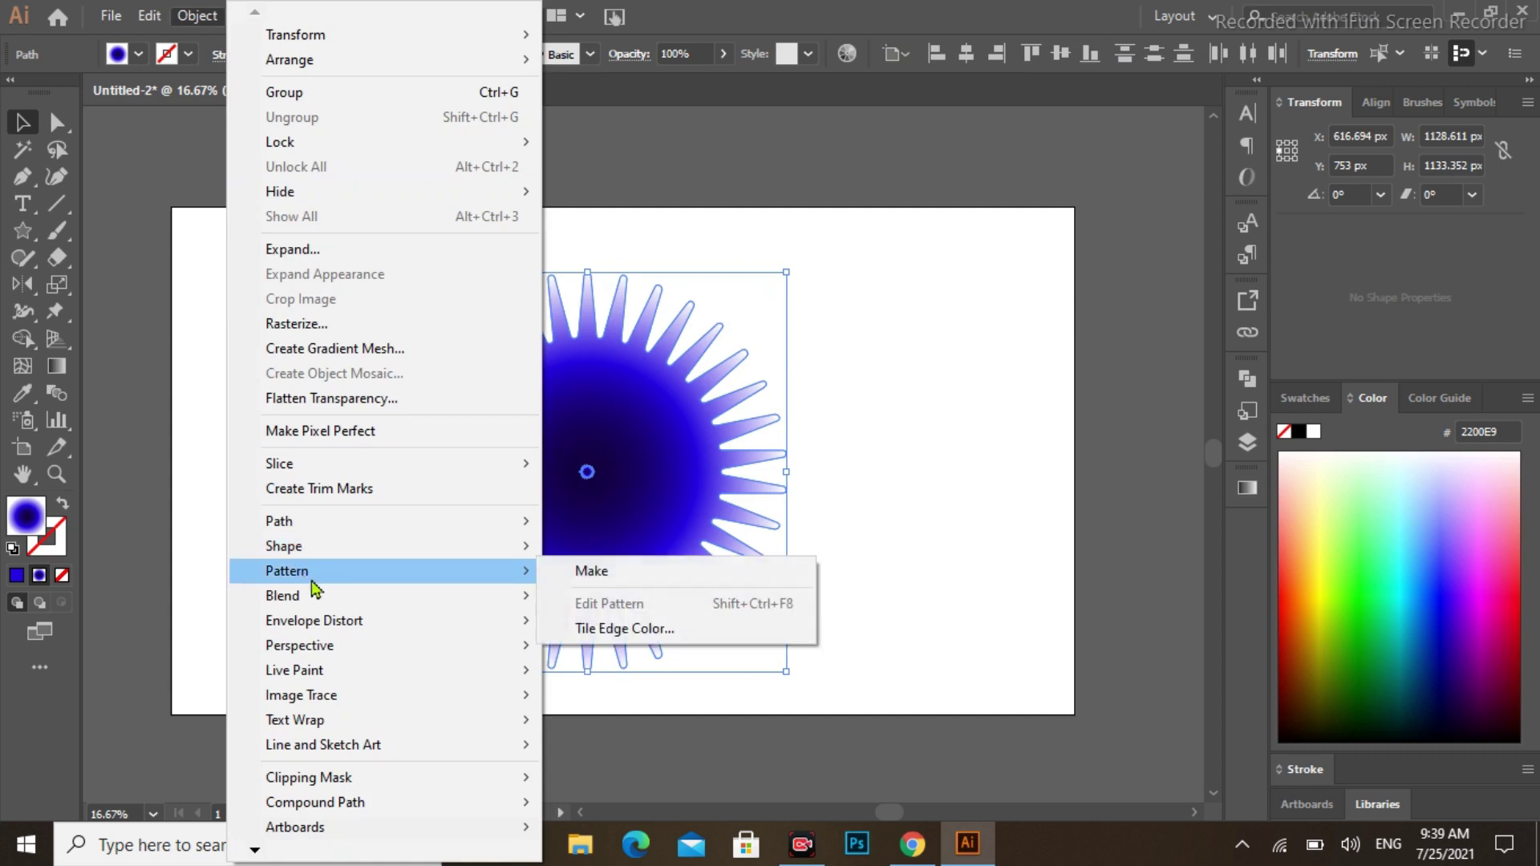
pyautogui.moveTo(283, 595)
pyautogui.click(626, 651)
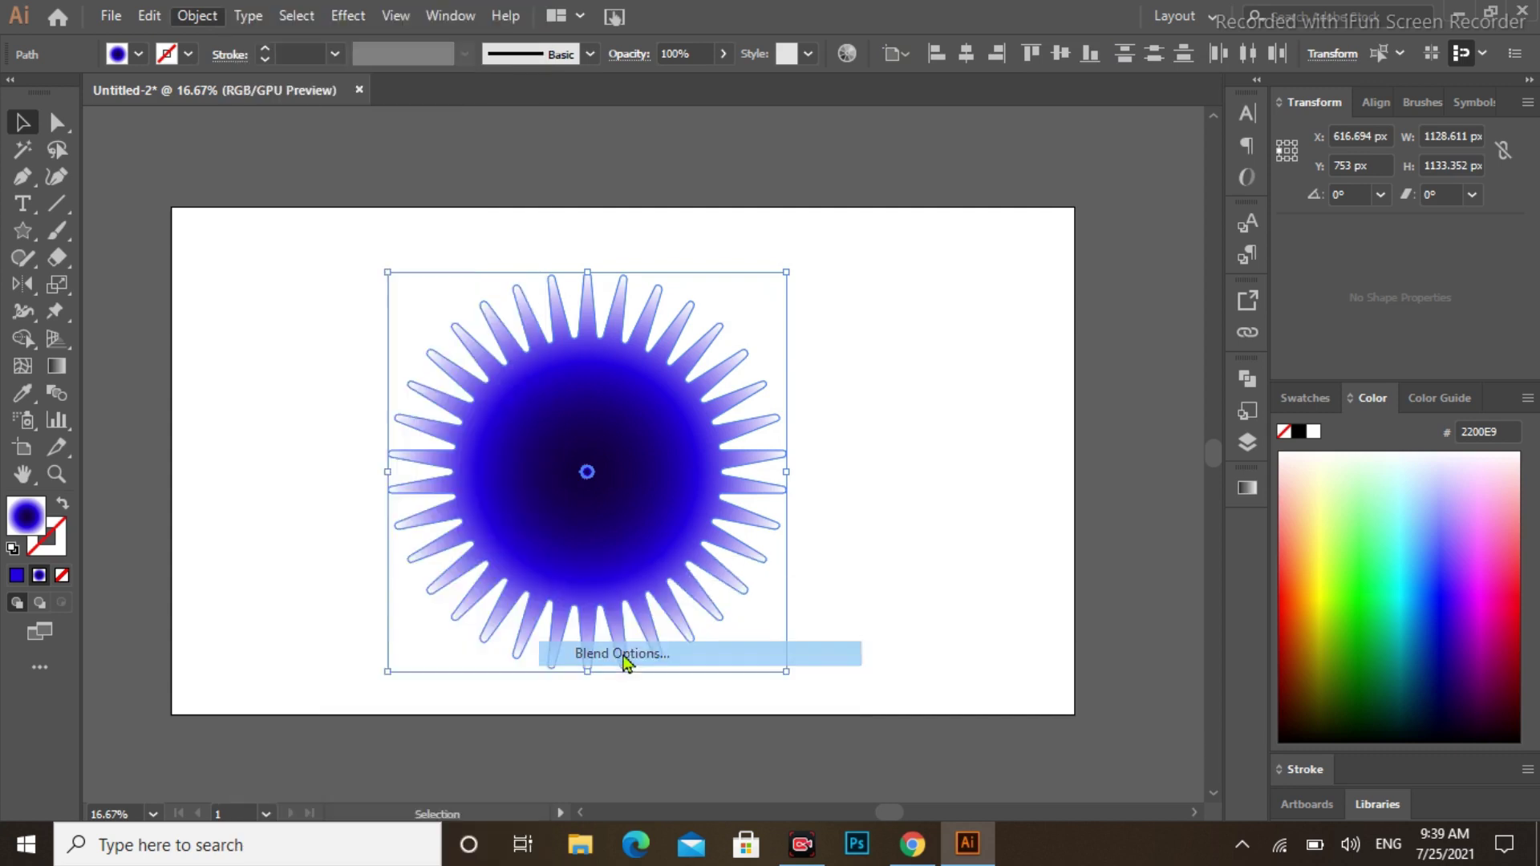
pyautogui.click(1221, 324)
pyautogui.click(1171, 378)
pyautogui.doubleClick(1306, 321)
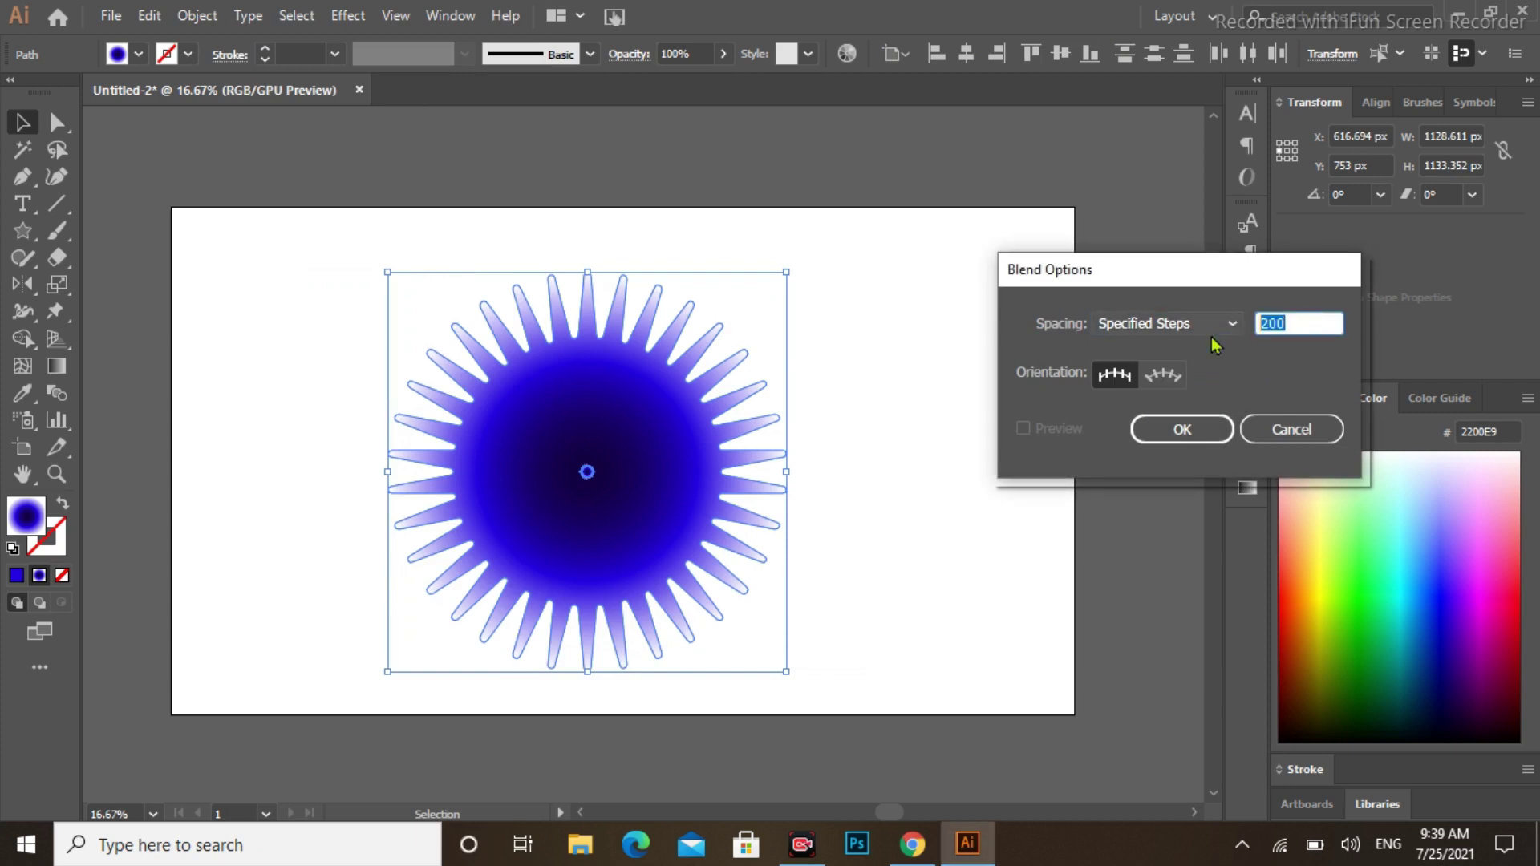
pyautogui.write('150')
pyautogui.click(1182, 434)
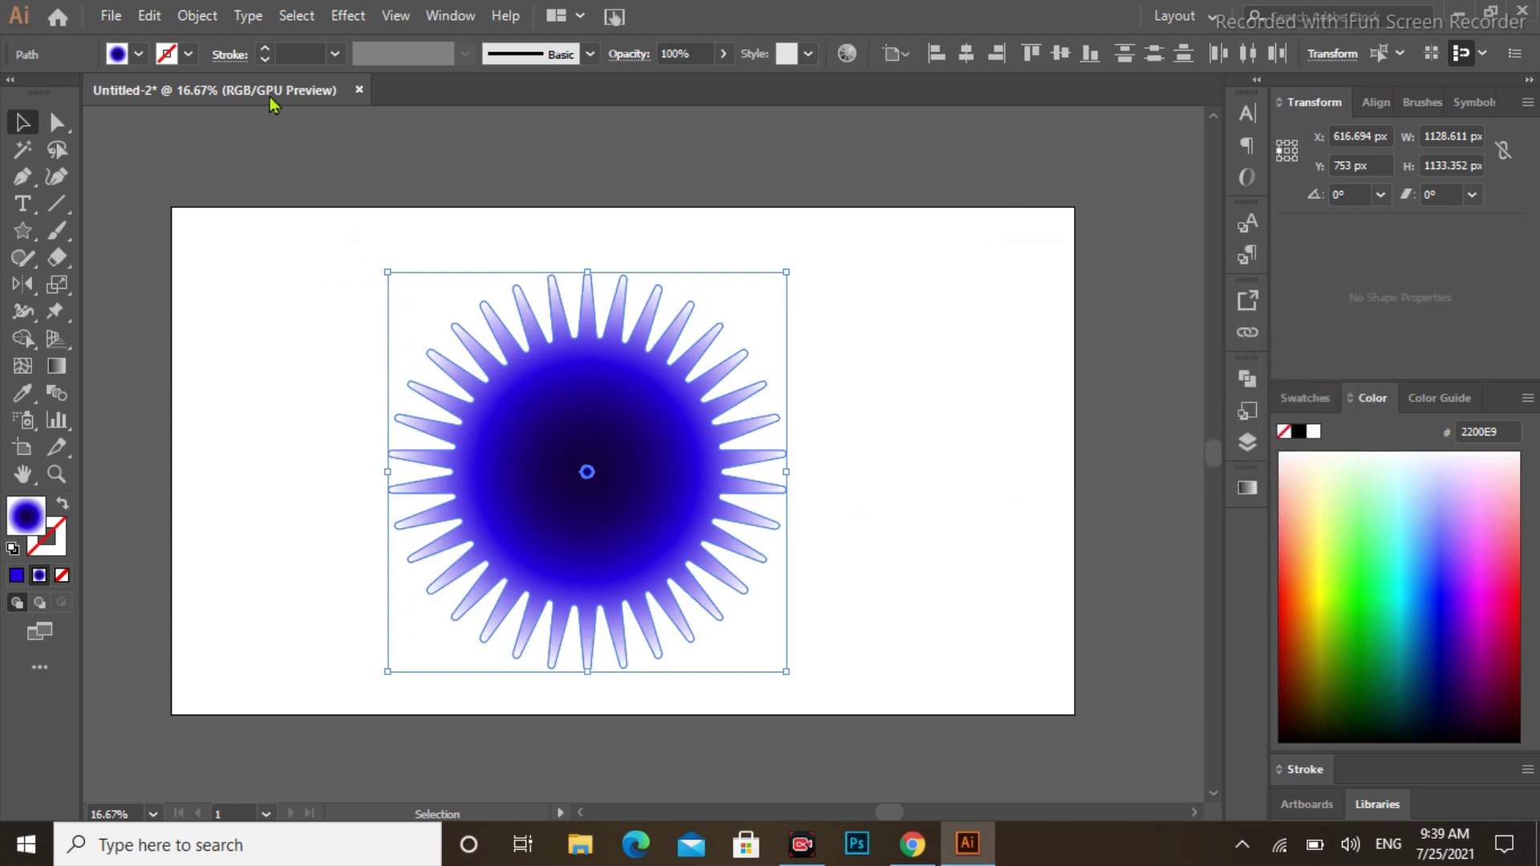
pyautogui.click(197, 16)
pyautogui.moveTo(281, 595)
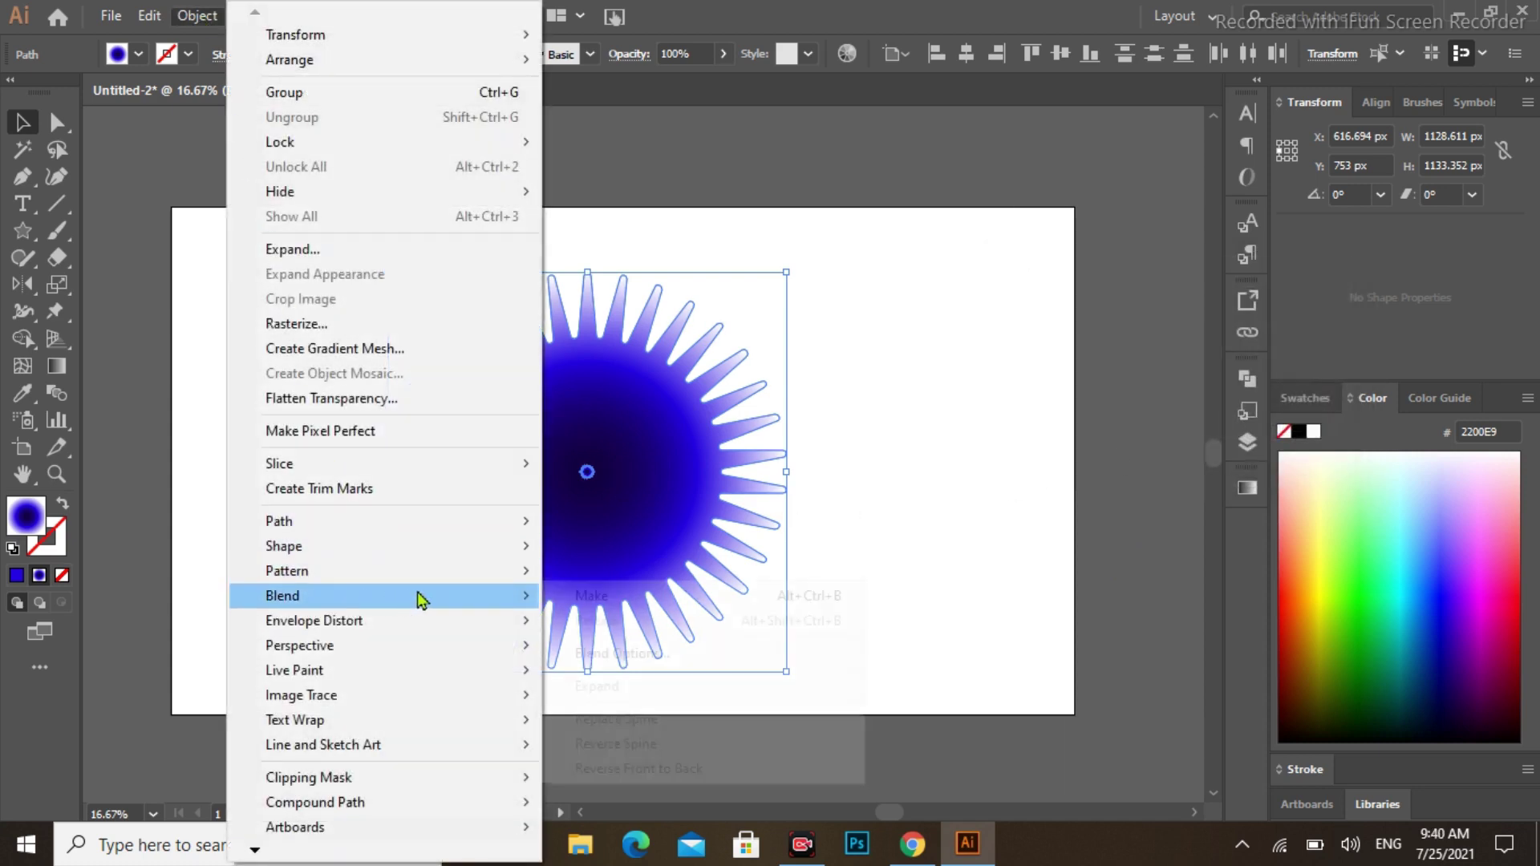
pyautogui.click(598, 607)
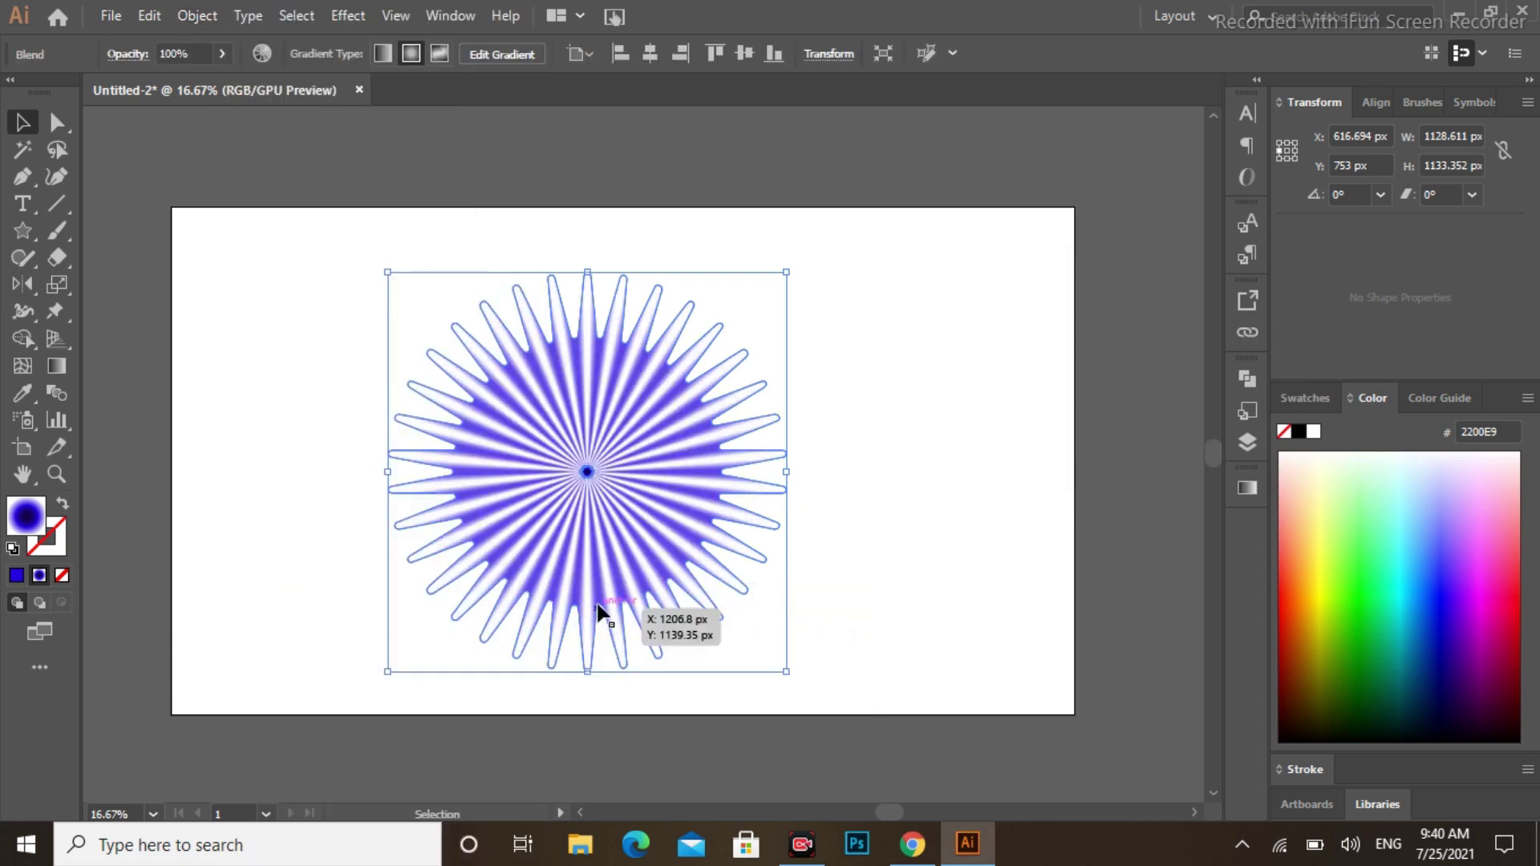
# Apply a -16% Pucker & Bloat effect to the starburst
pyautogui.click(348, 16)
pyautogui.moveTo(417, 199)
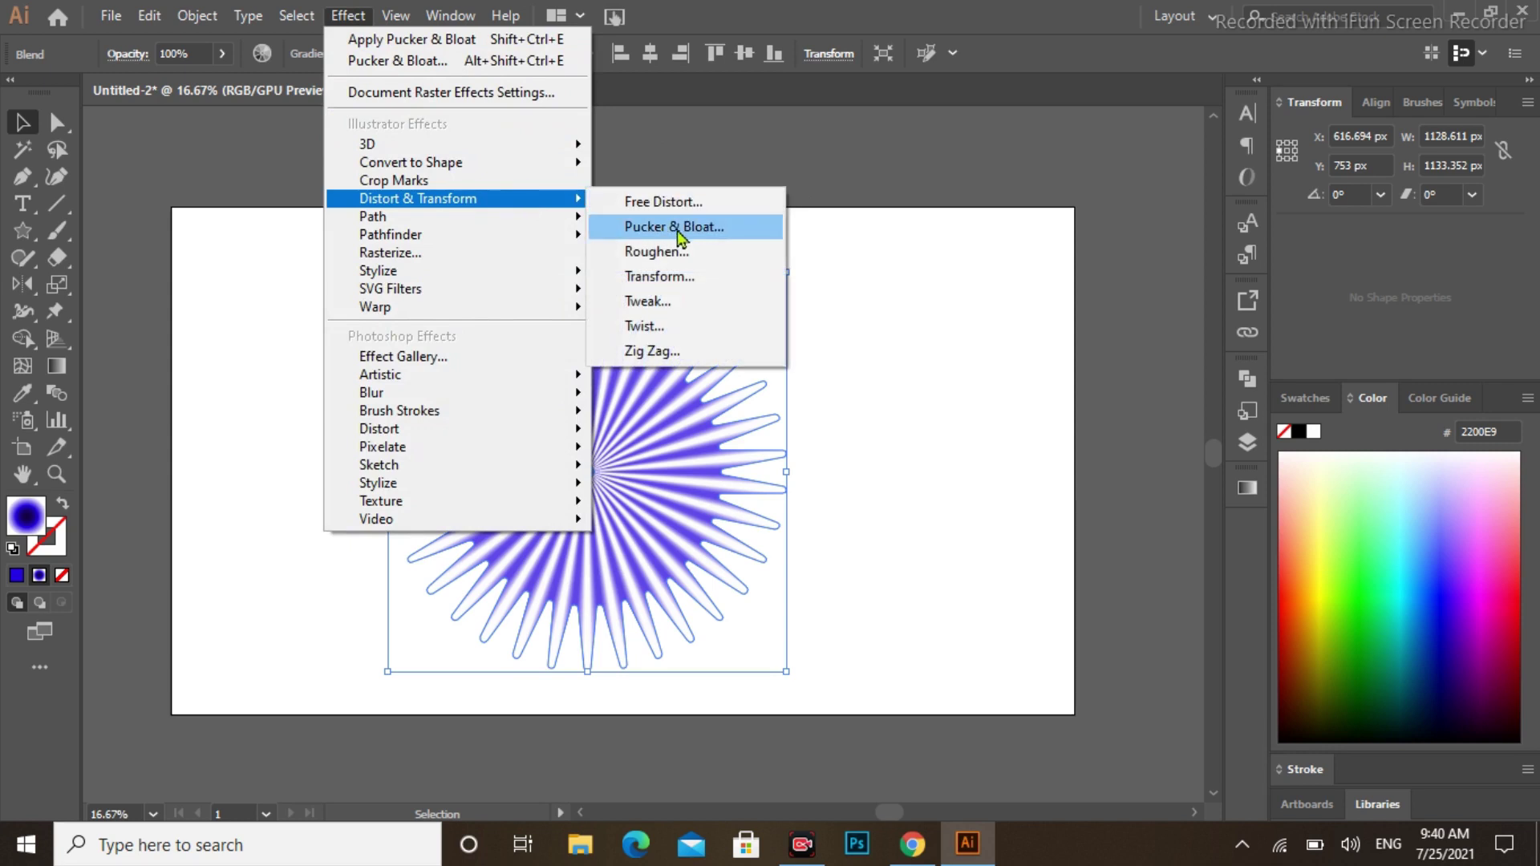
pyautogui.click(683, 228)
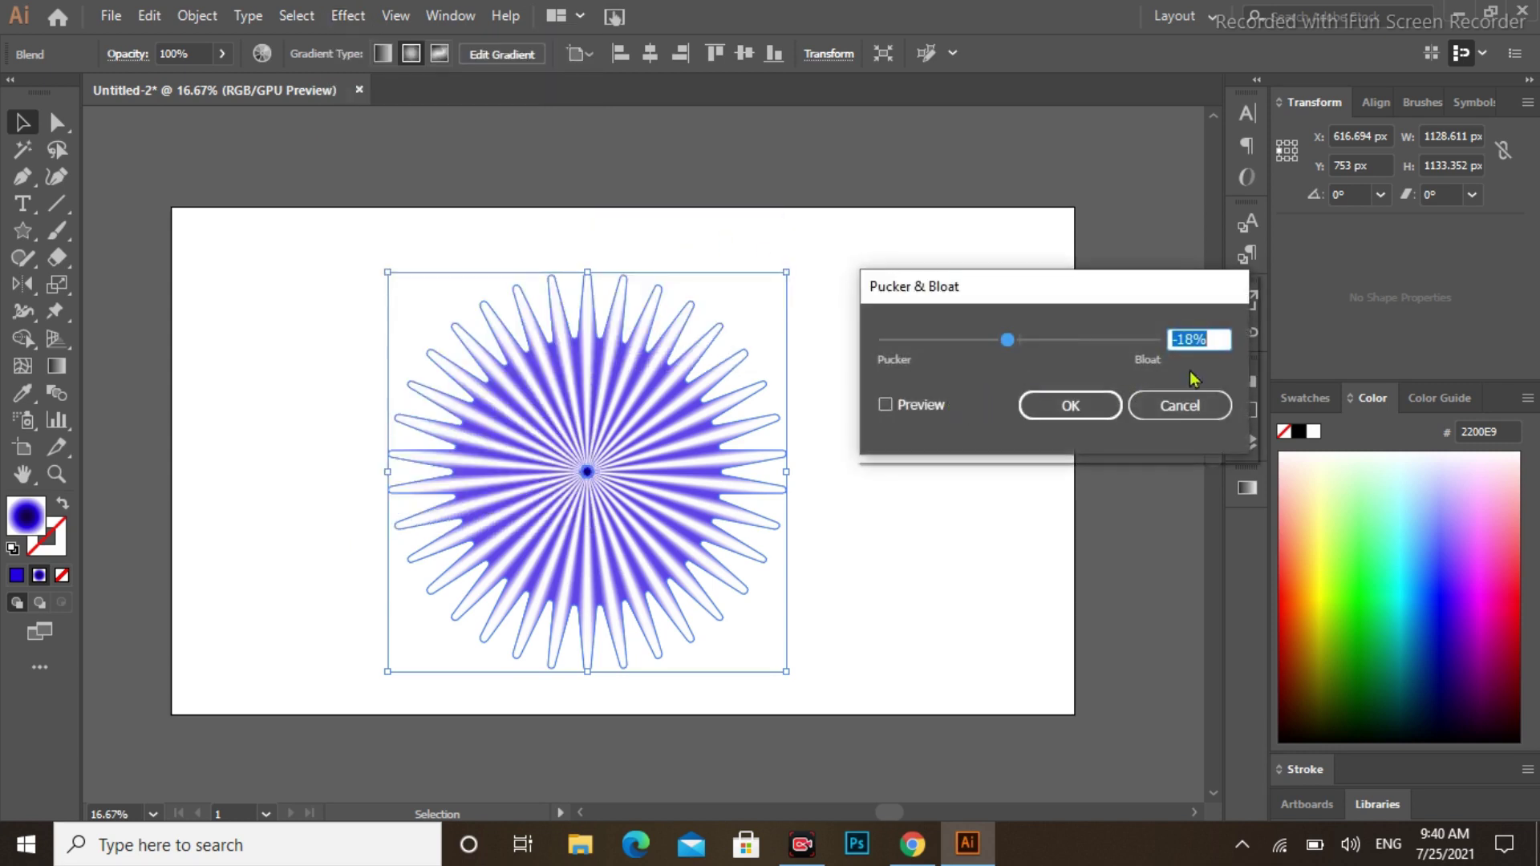
pyautogui.write('-1')
pyautogui.write('6')
pyautogui.click(1051, 406)
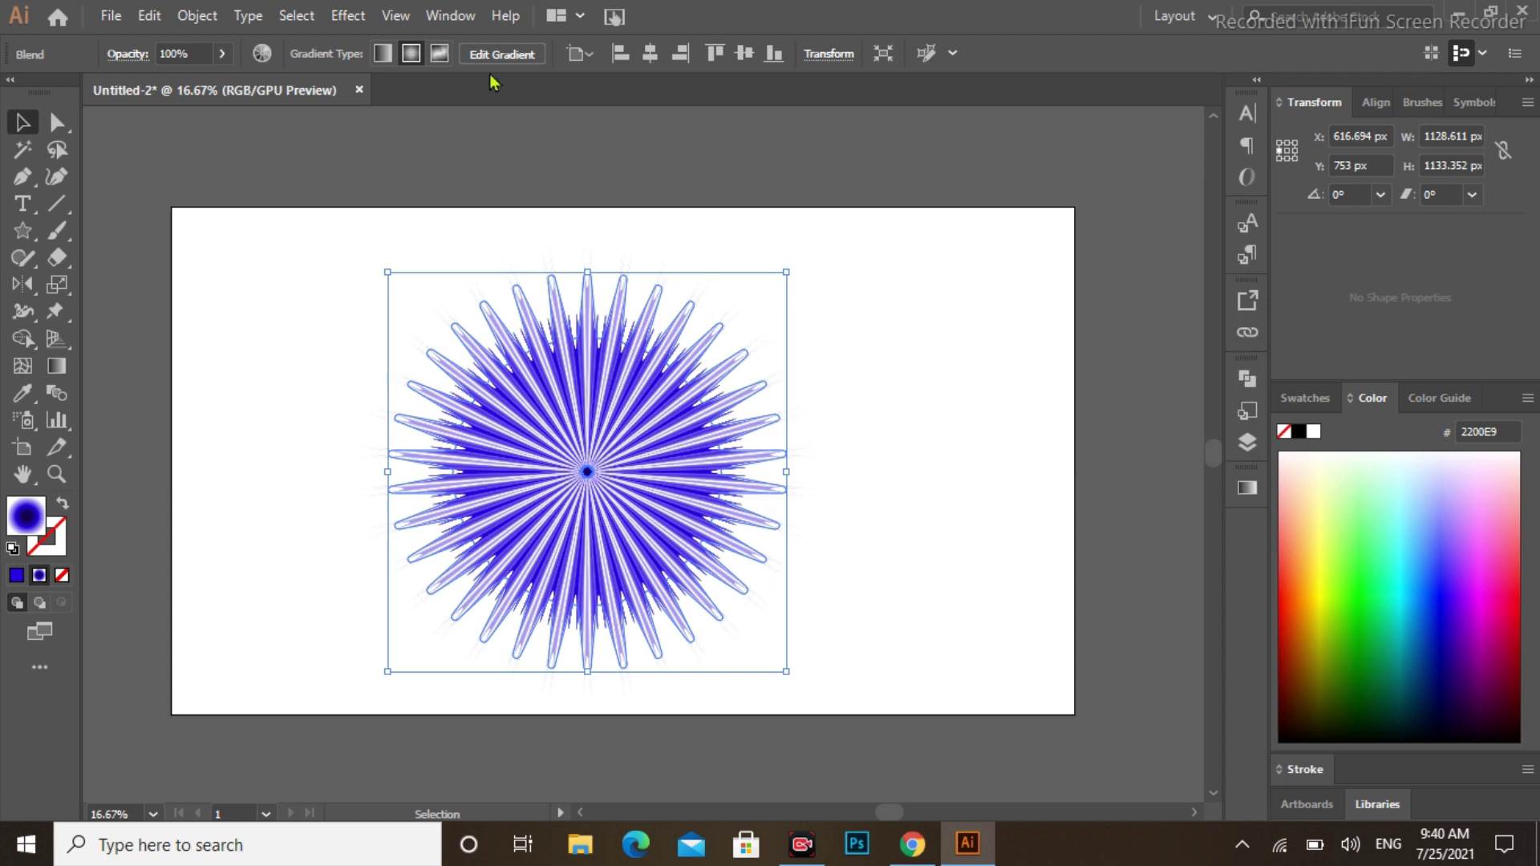
# Roughen the starburst with Size 16%, Detail 0 and Smooth points
pyautogui.click(349, 16)
pyautogui.moveTo(417, 199)
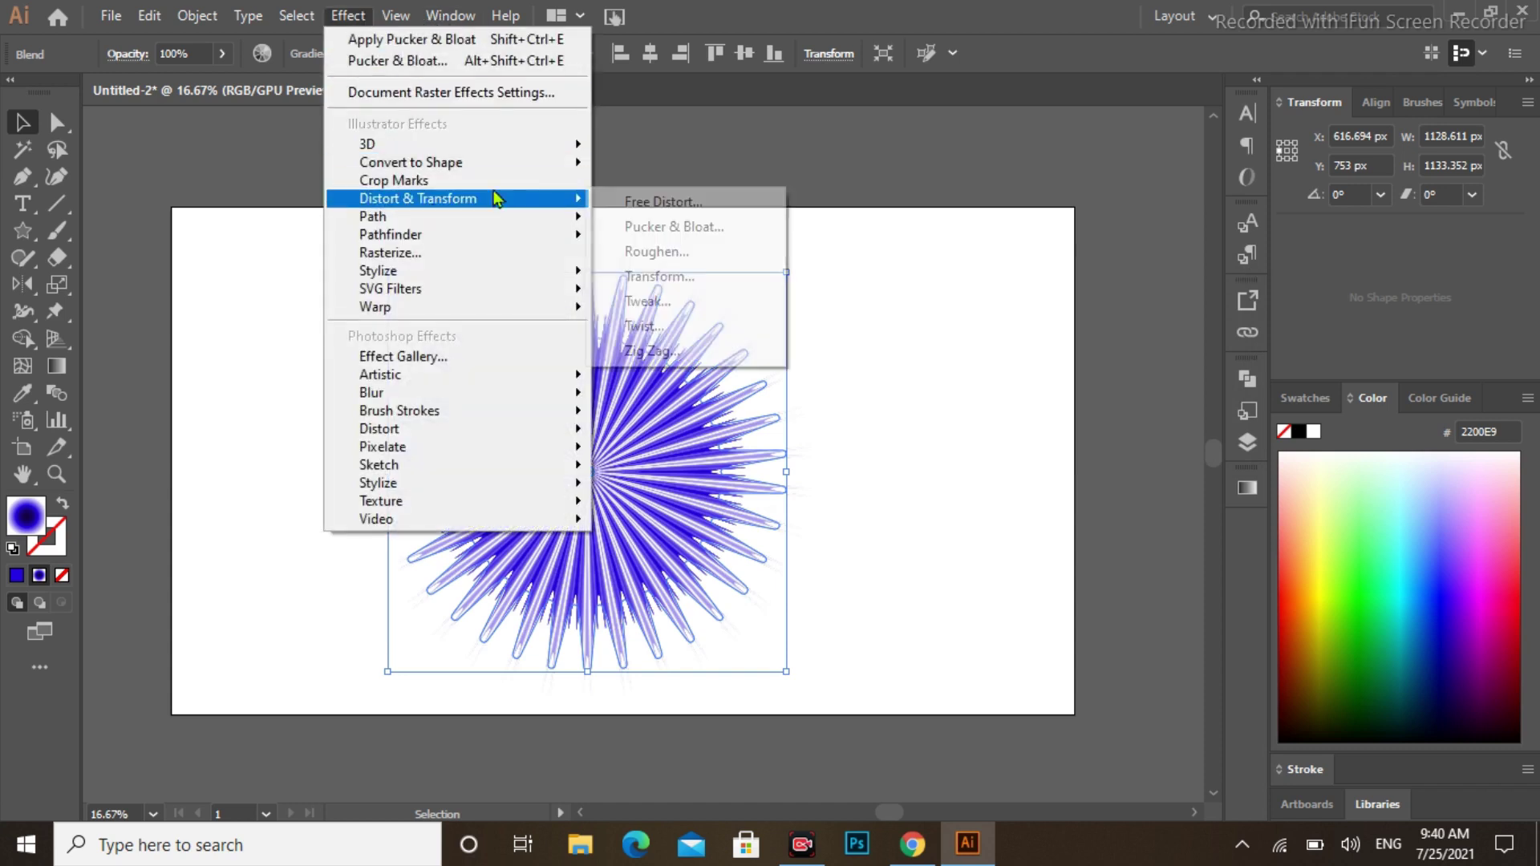
pyautogui.click(670, 252)
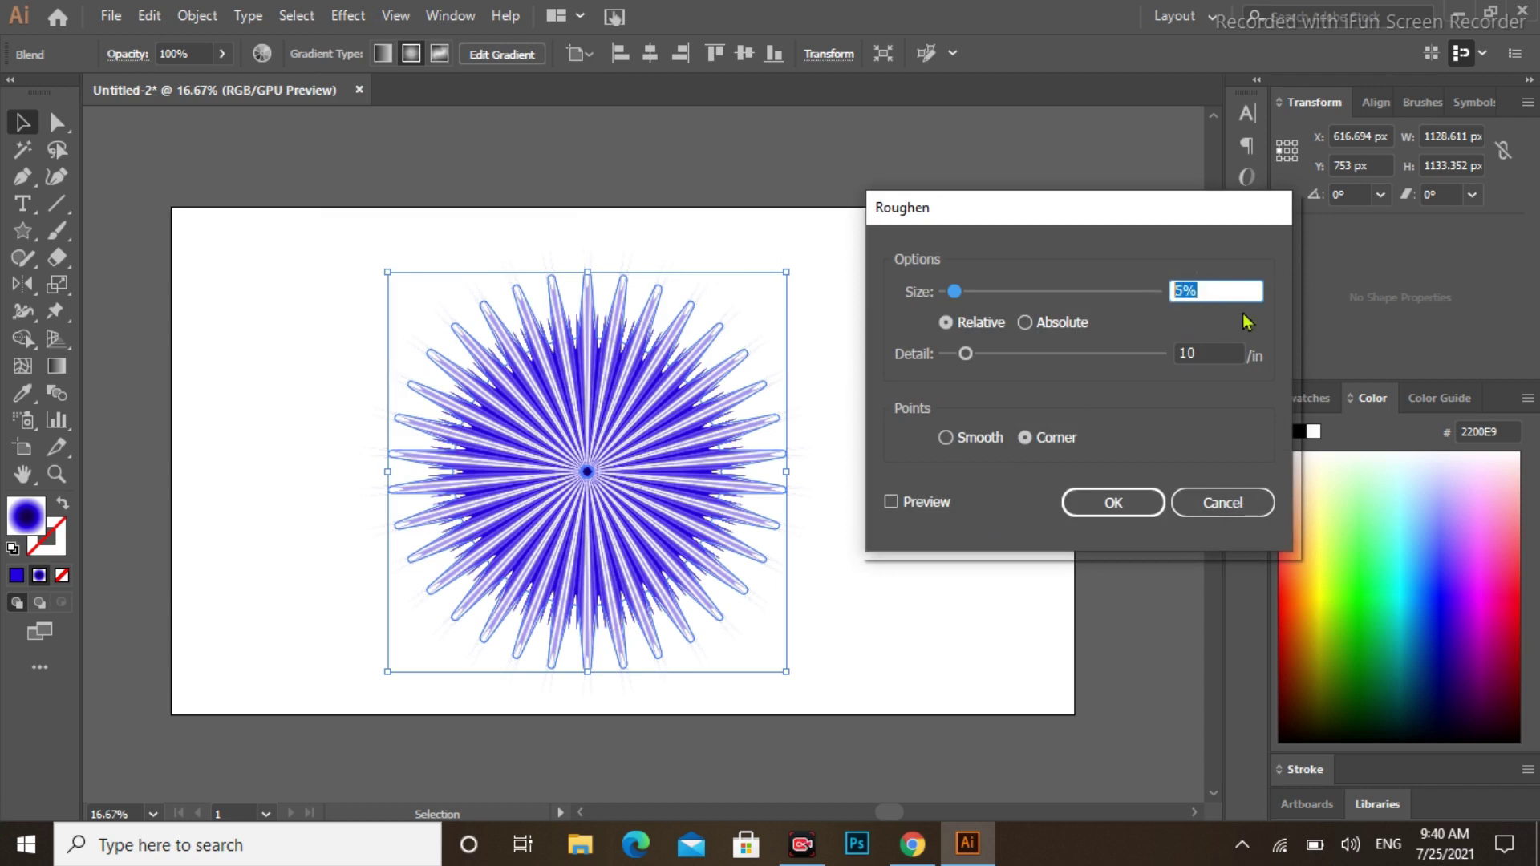
pyautogui.write('16')
pyautogui.click(1209, 351)
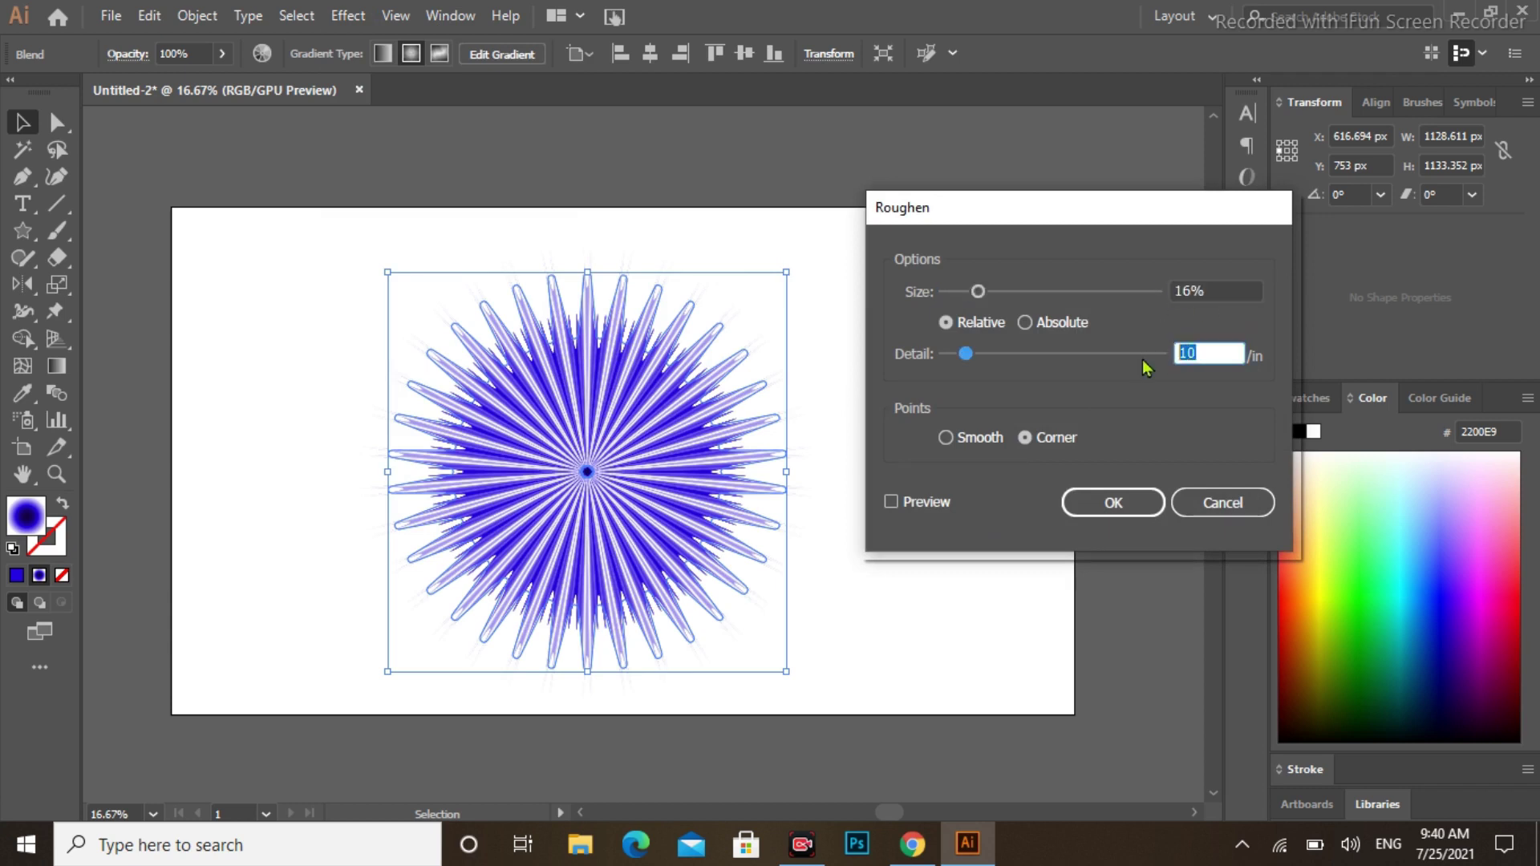
pyautogui.write('0')
pyautogui.click(947, 437)
pyautogui.click(1123, 504)
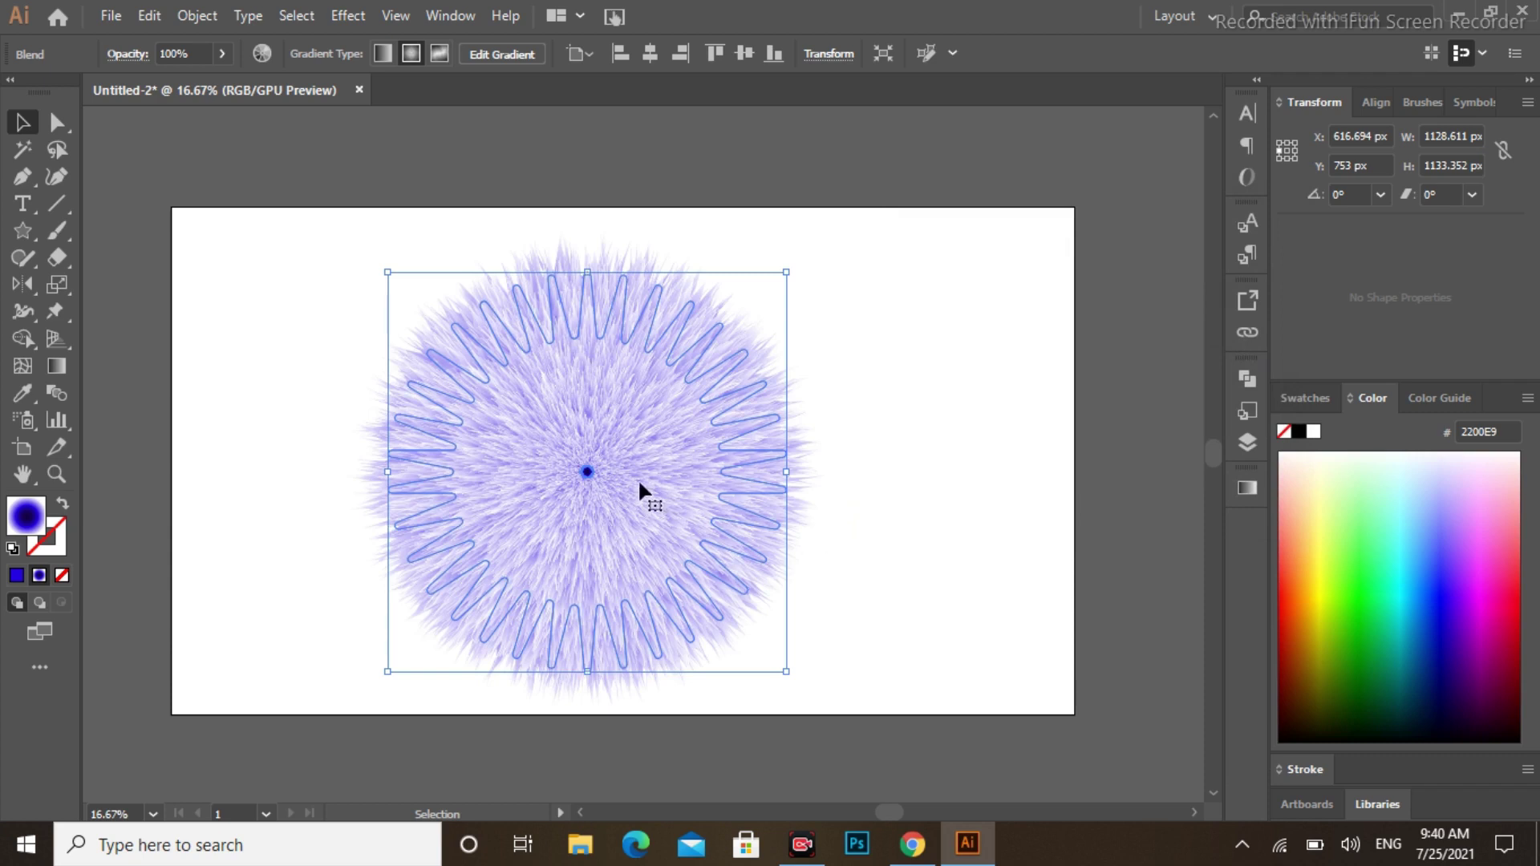
# In isolation mode, drag the blend's inner star up to the fur ball's top edge
pyautogui.rightClick(588, 475)
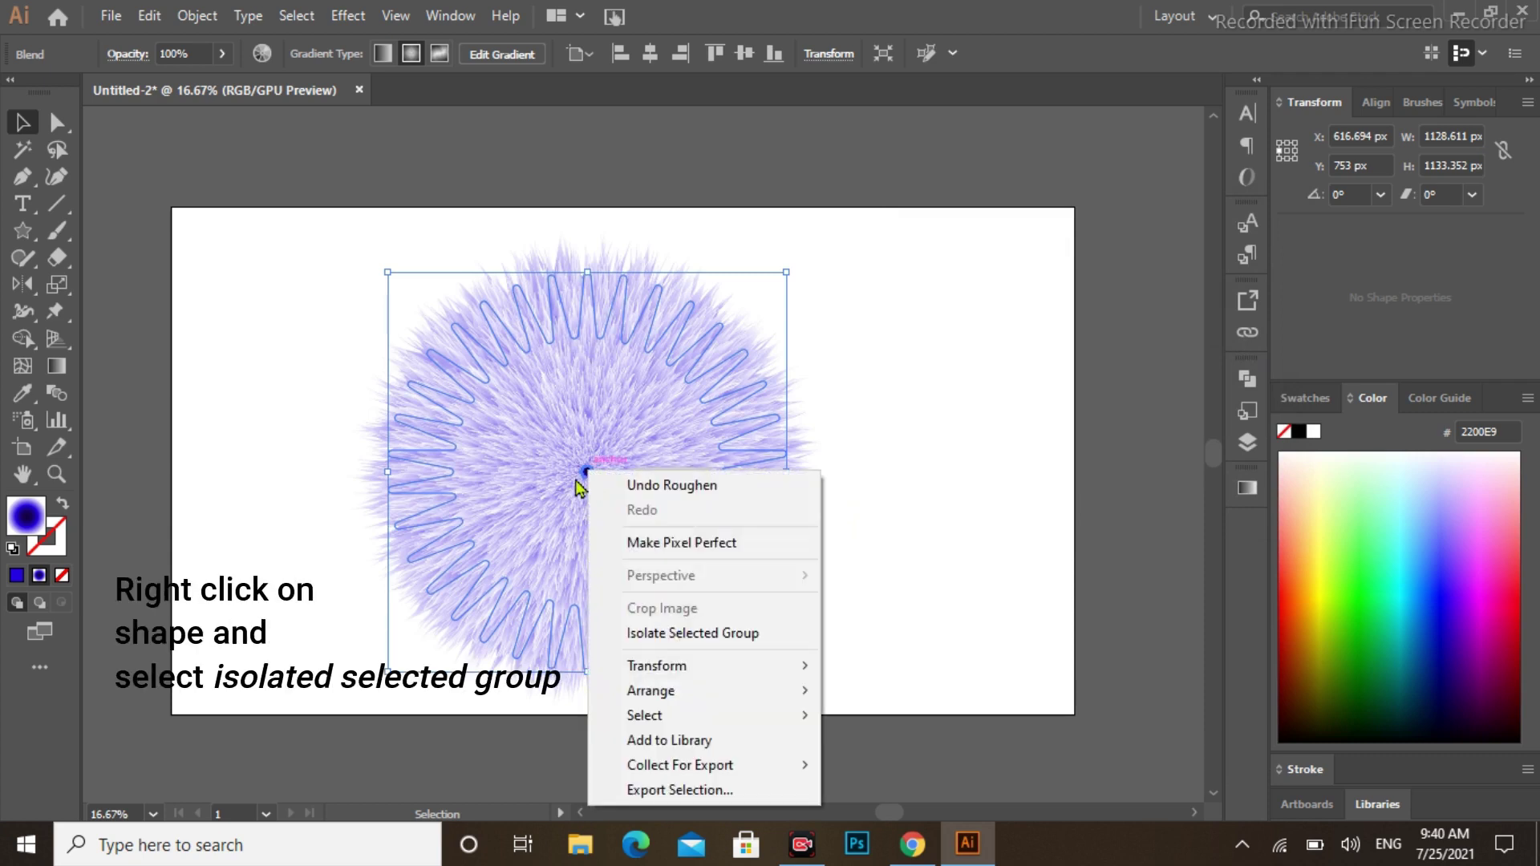
pyautogui.click(710, 634)
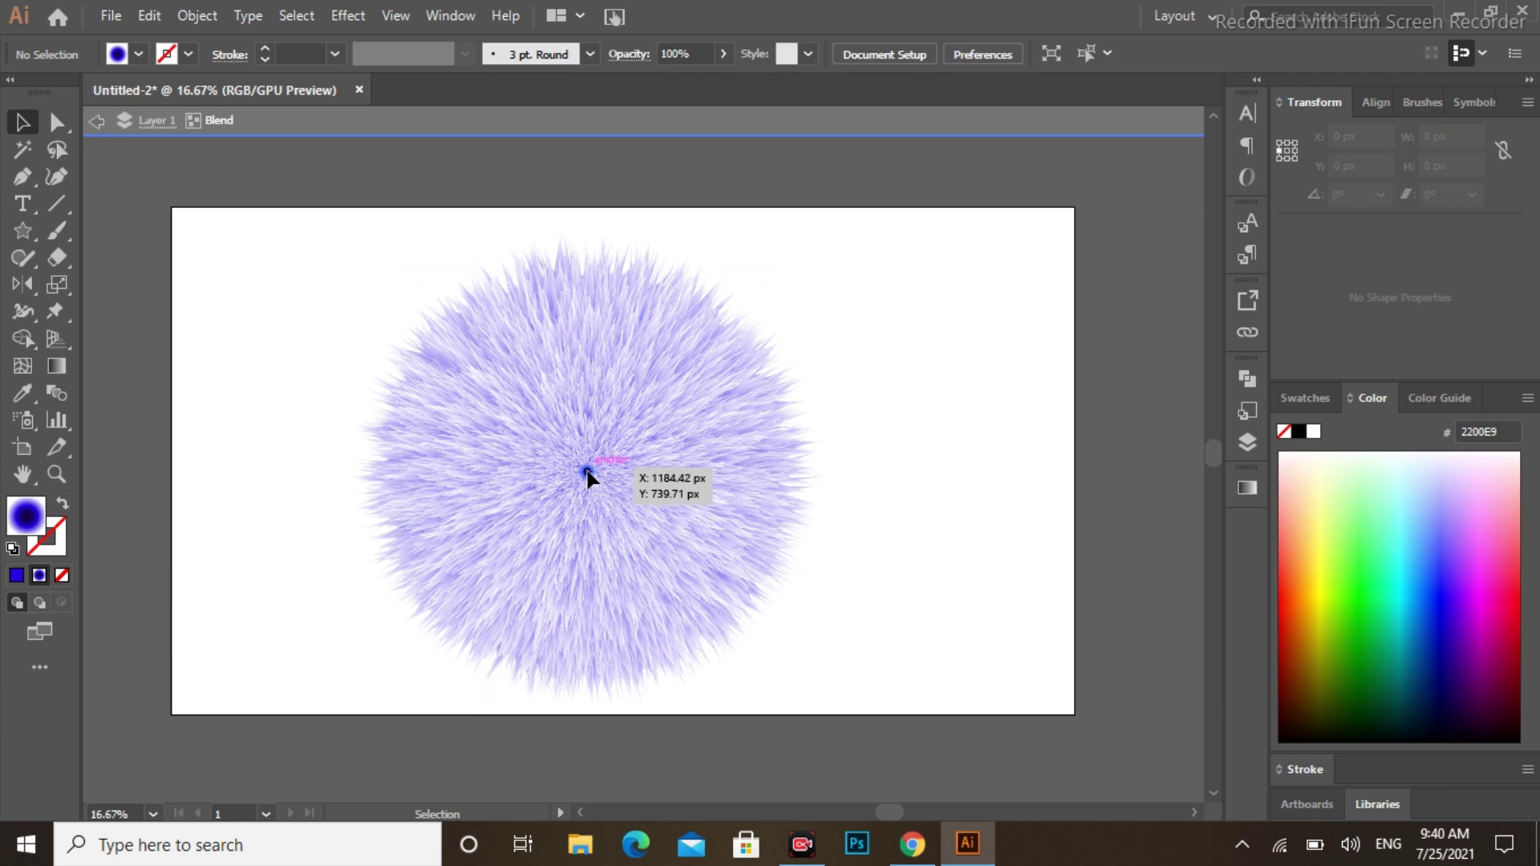
pyautogui.moveTo(588, 475); pyautogui.dragTo(586, 230)
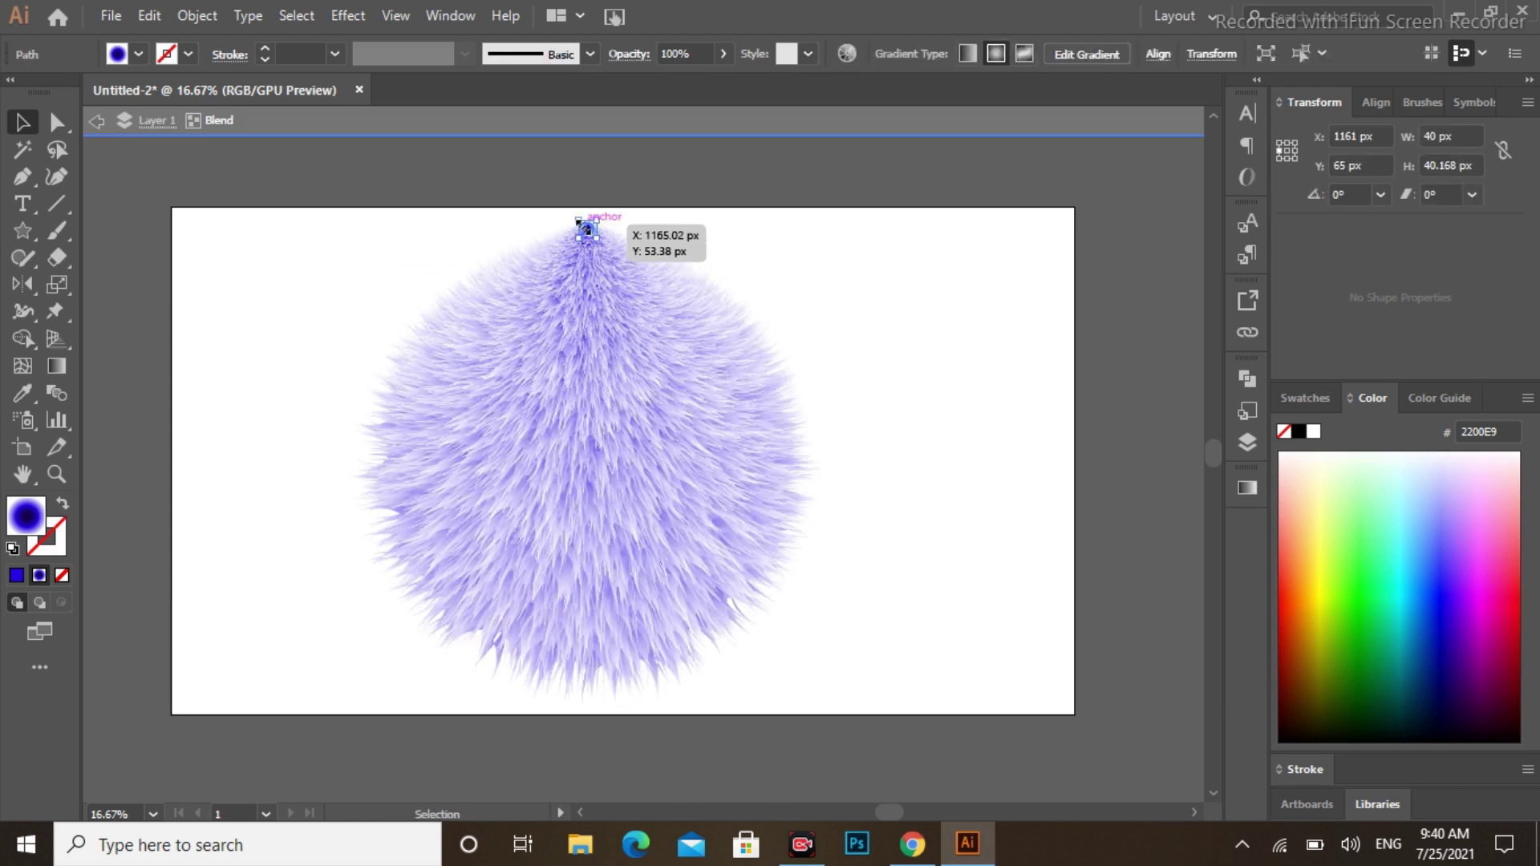
pyautogui.click(810, 299)
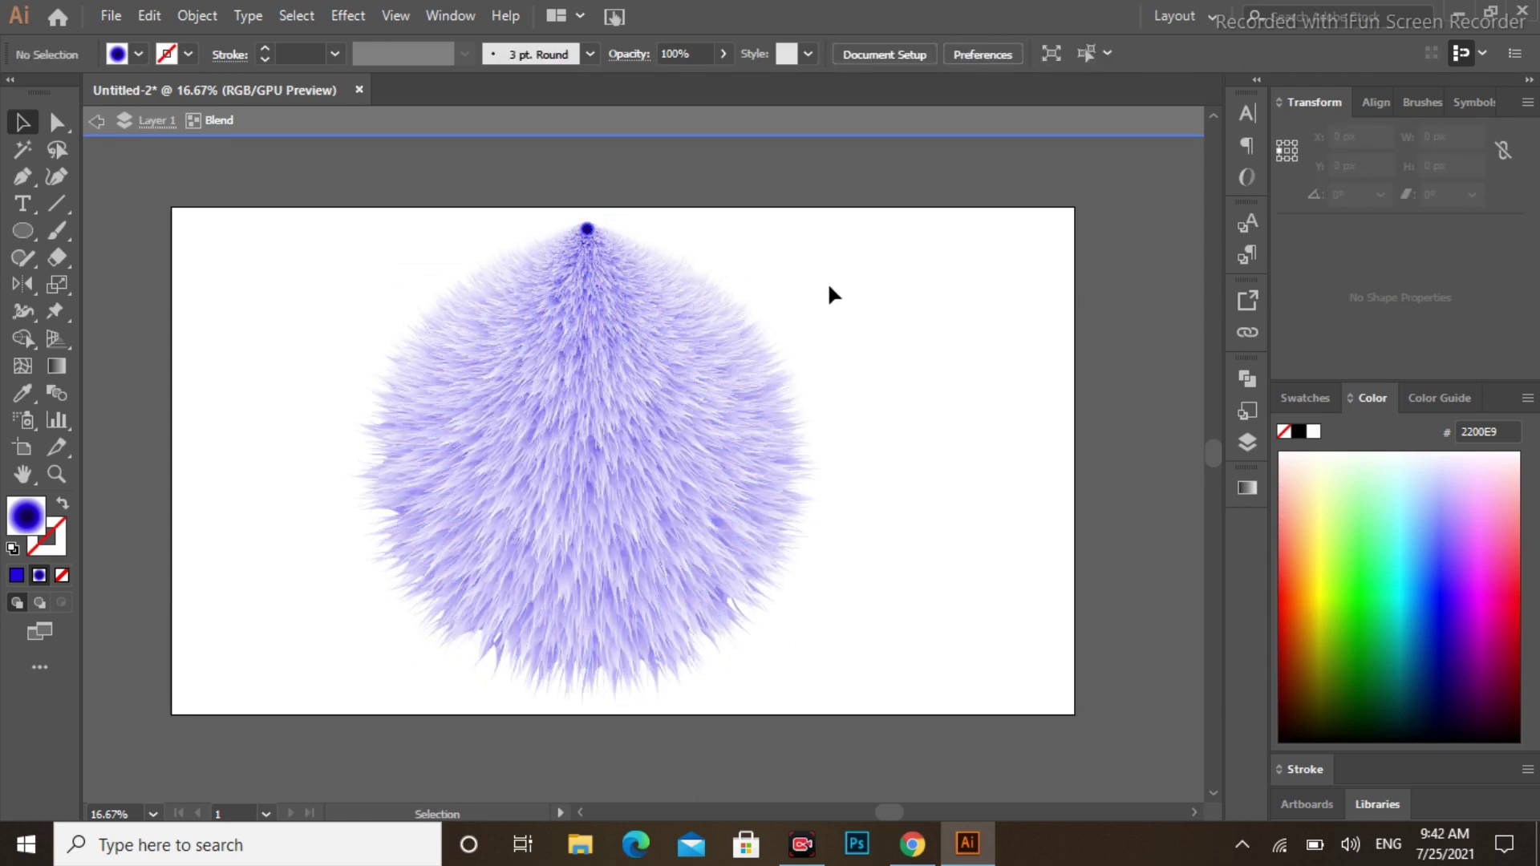
pyautogui.doubleClick(770, 290)
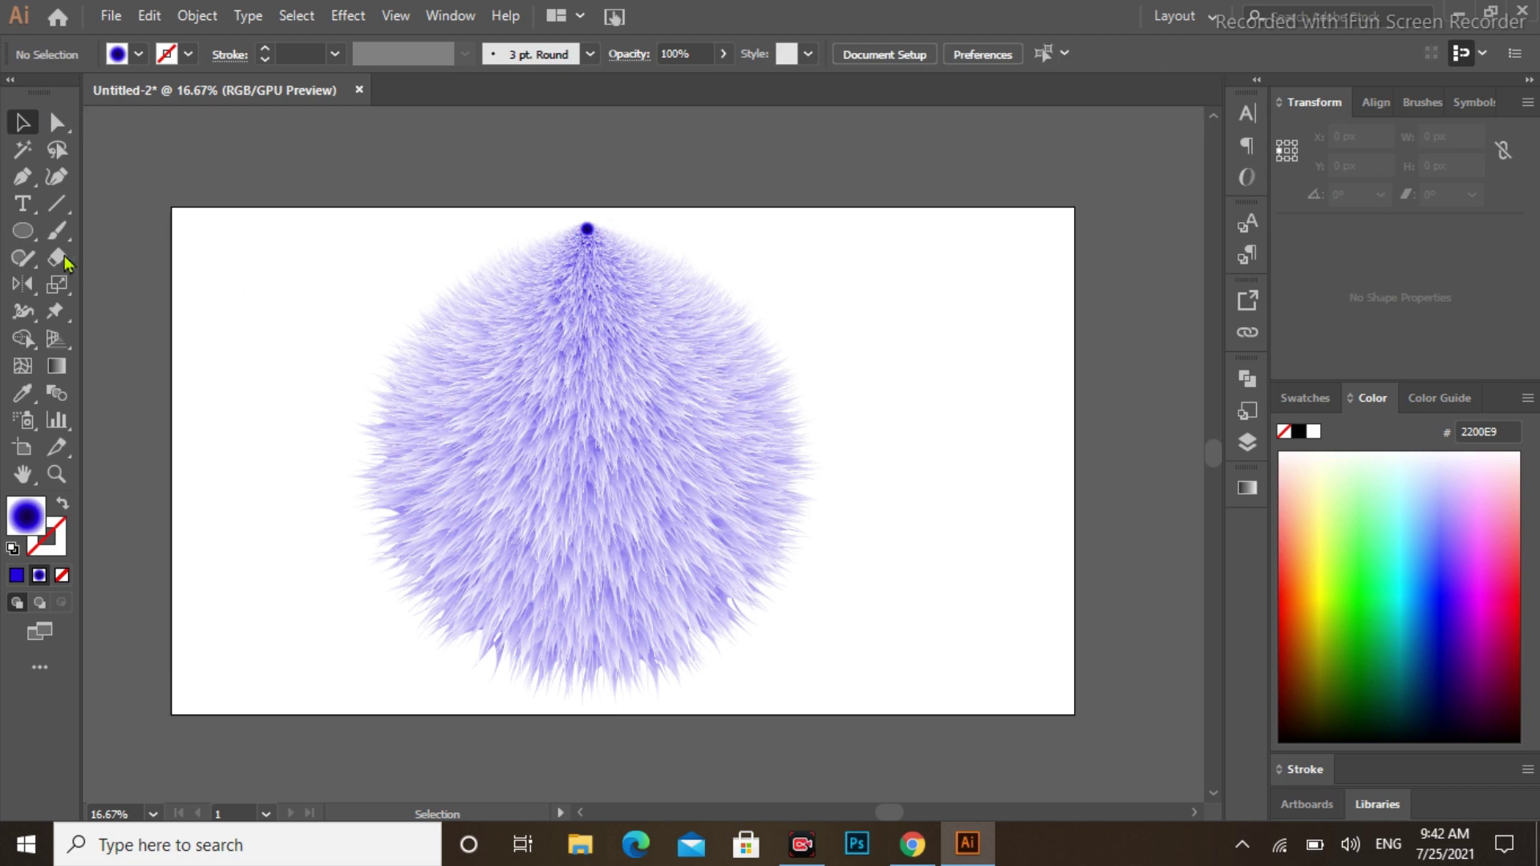
# Draw a small oval, remove its gradient's middle blue stop, and move it onto the fur's upper left
pyautogui.click(22, 230)
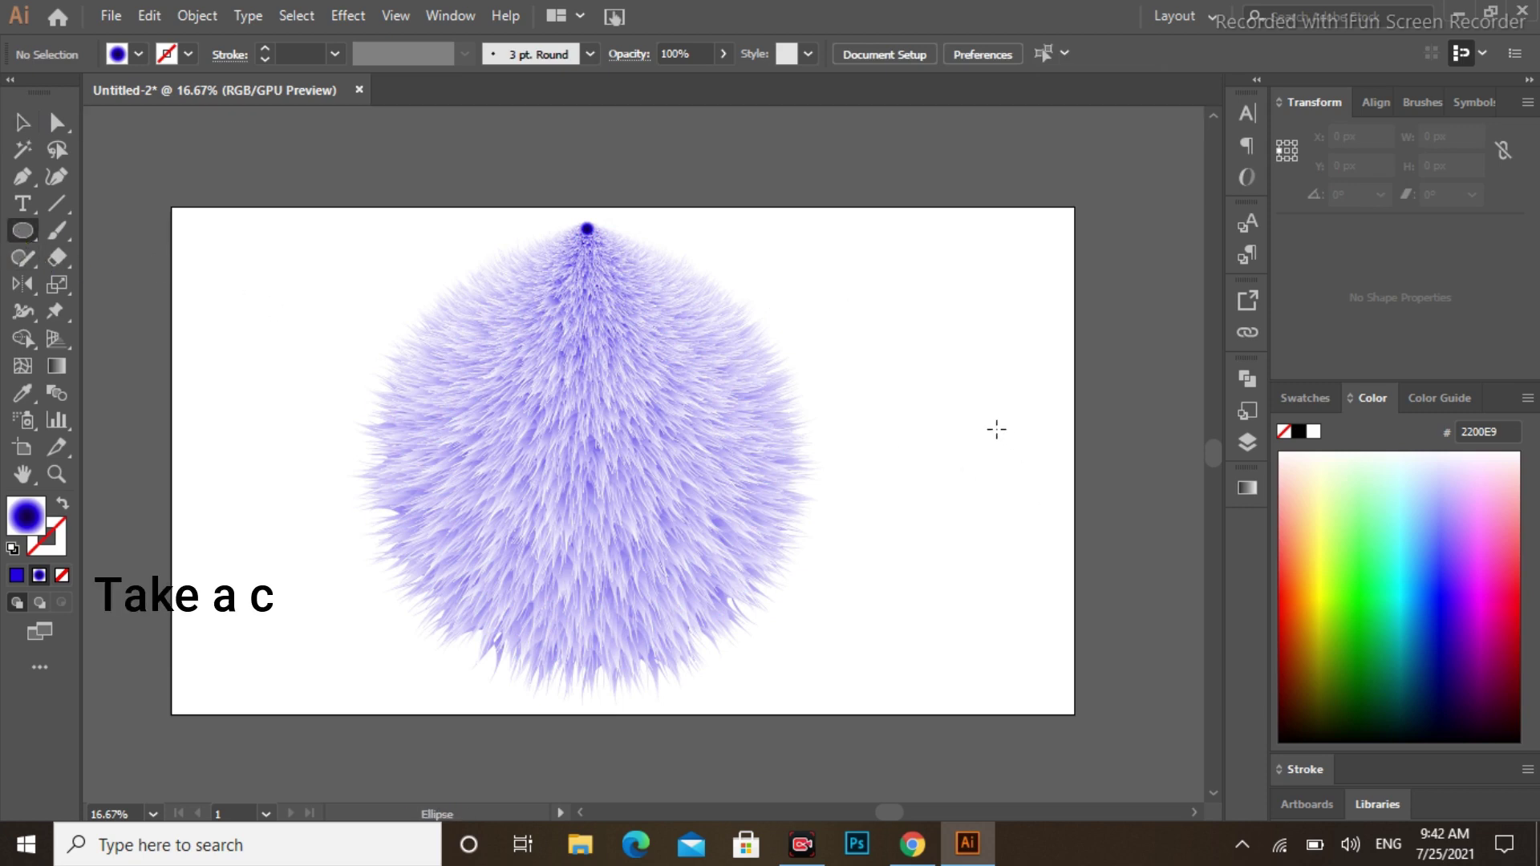
pyautogui.moveTo(950, 376); pyautogui.dragTo(986, 434)
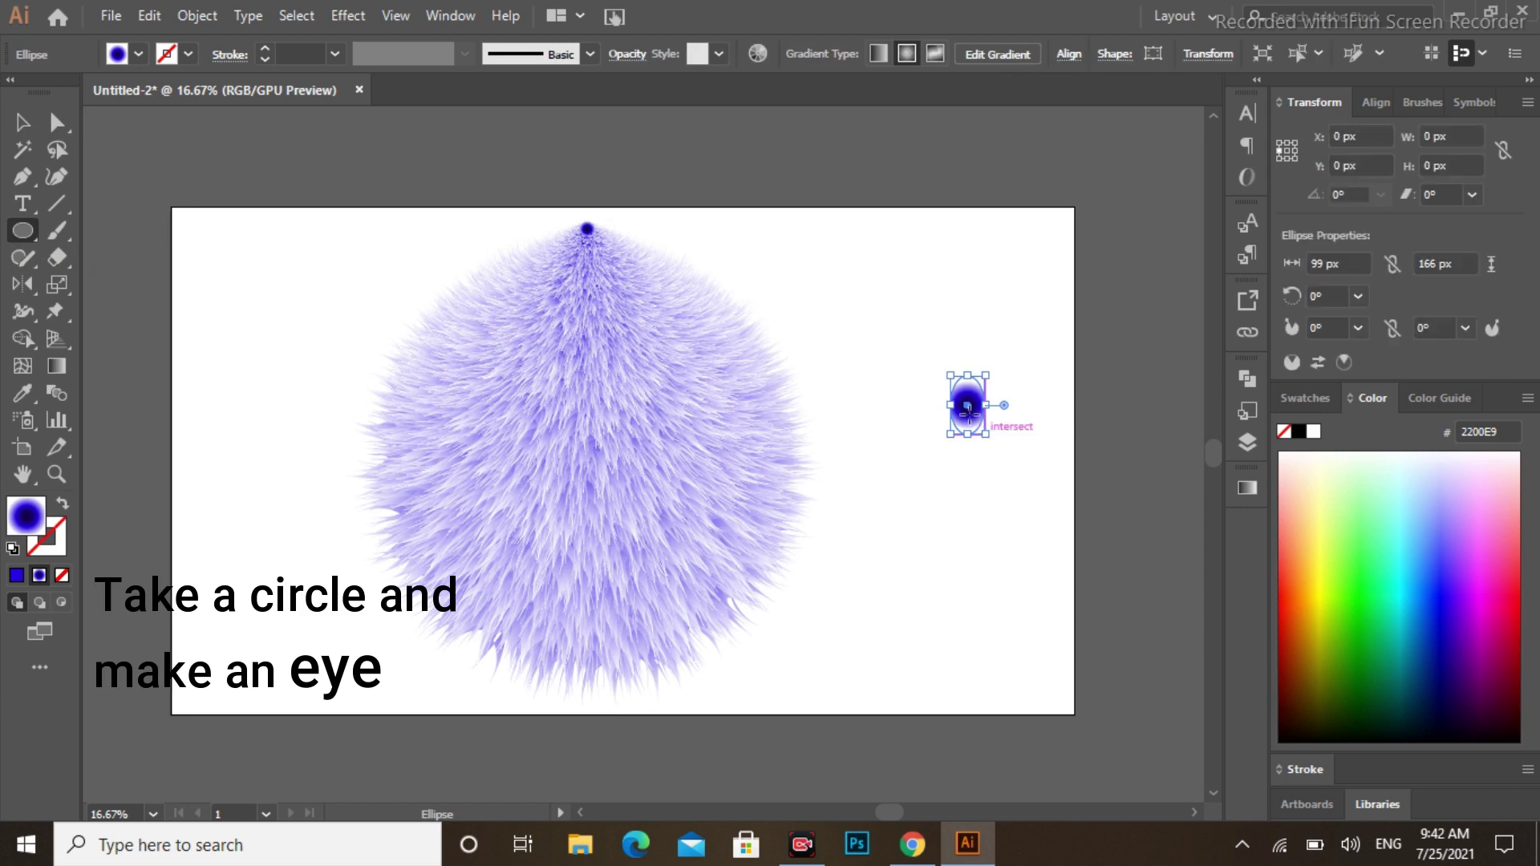
pyautogui.click(1248, 487)
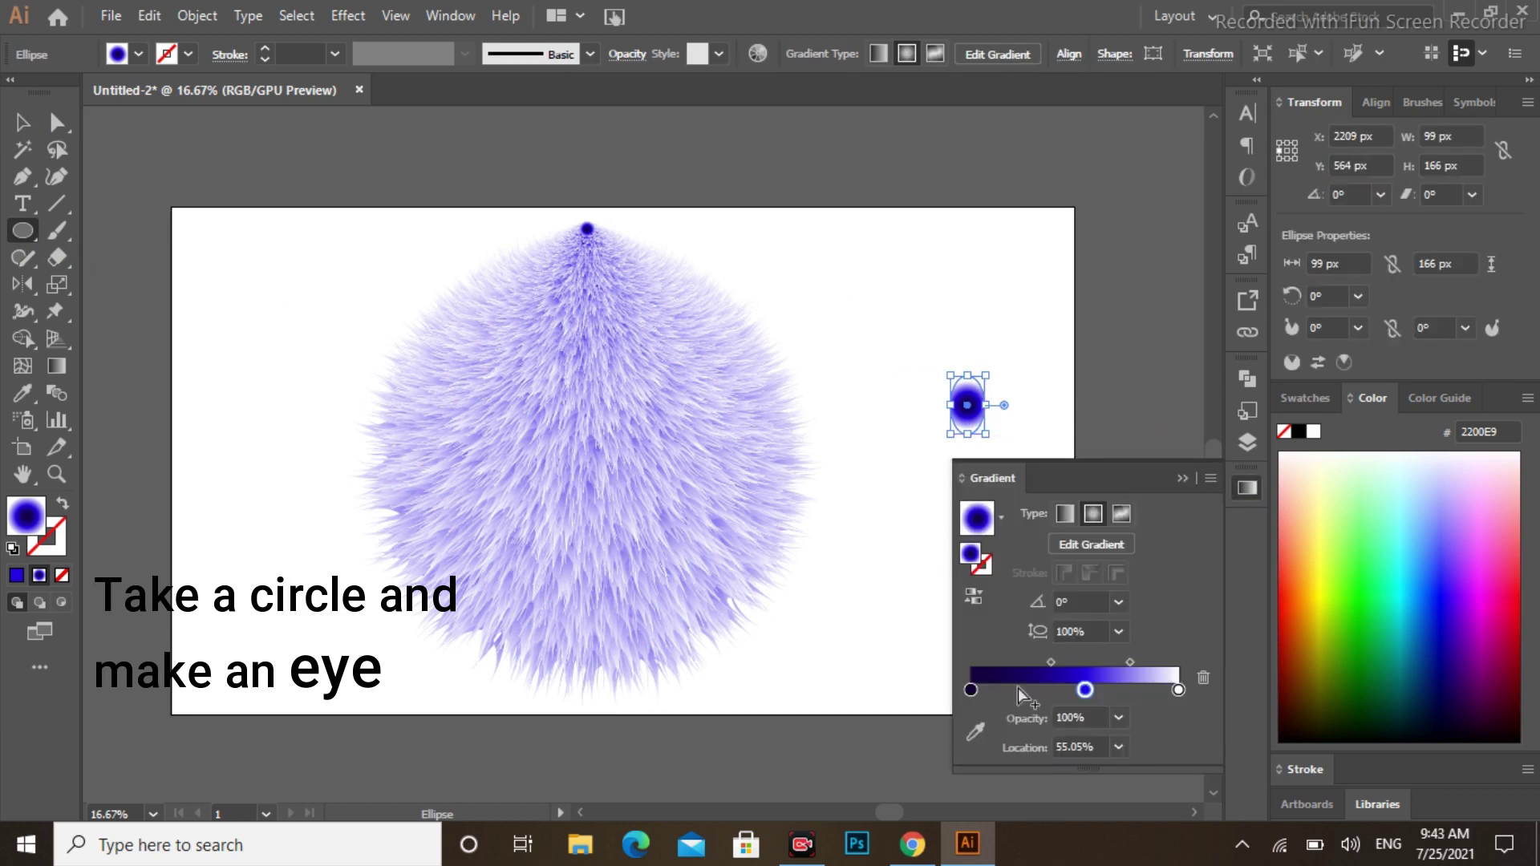
pyautogui.moveTo(1085, 690); pyautogui.dragTo(1085, 734)
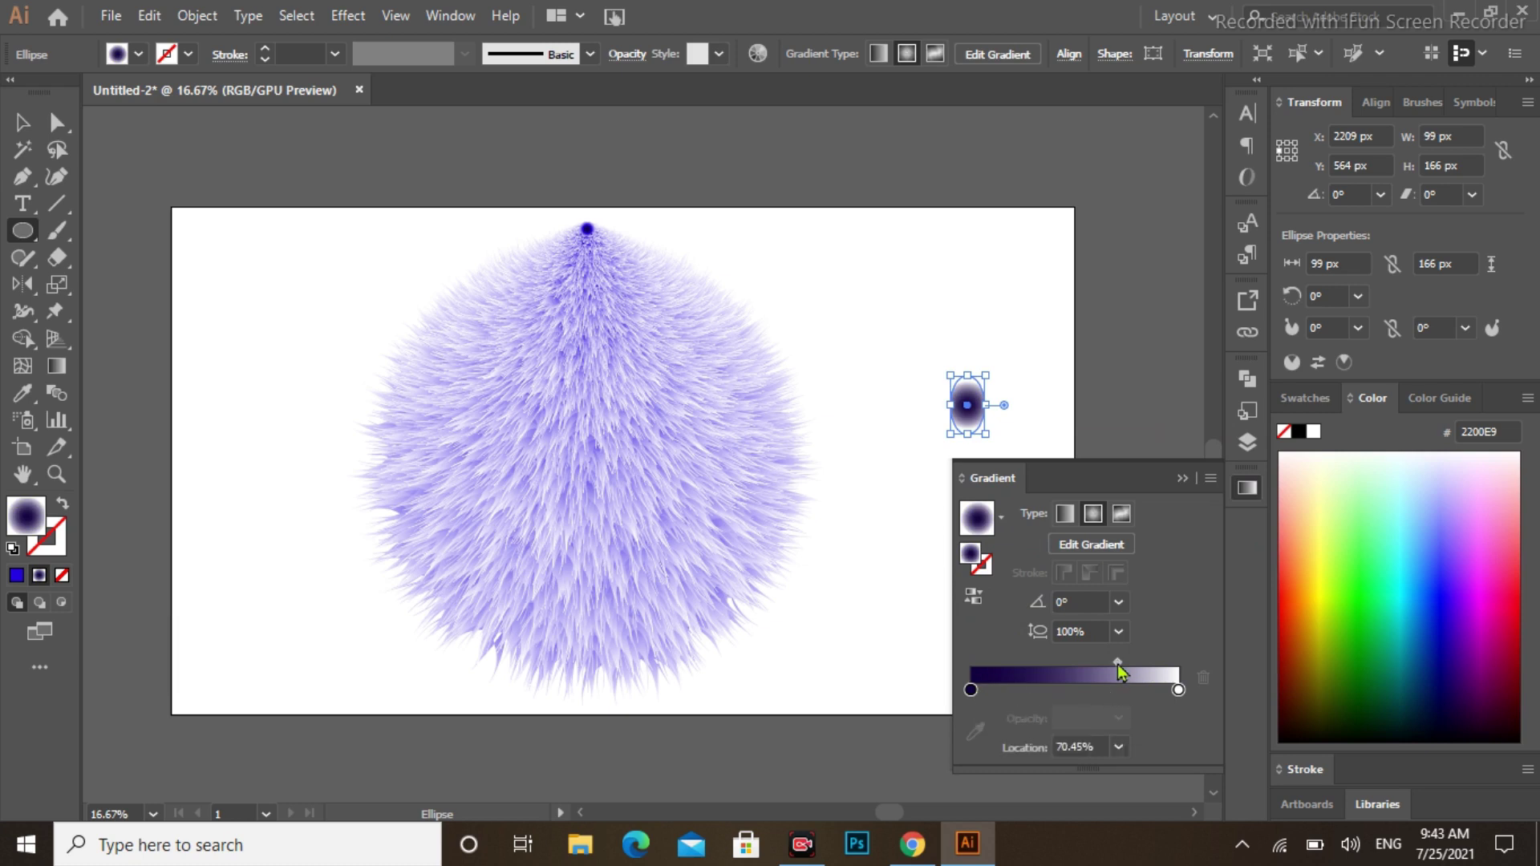
pyautogui.moveTo(1118, 664); pyautogui.dragTo(1088, 665)
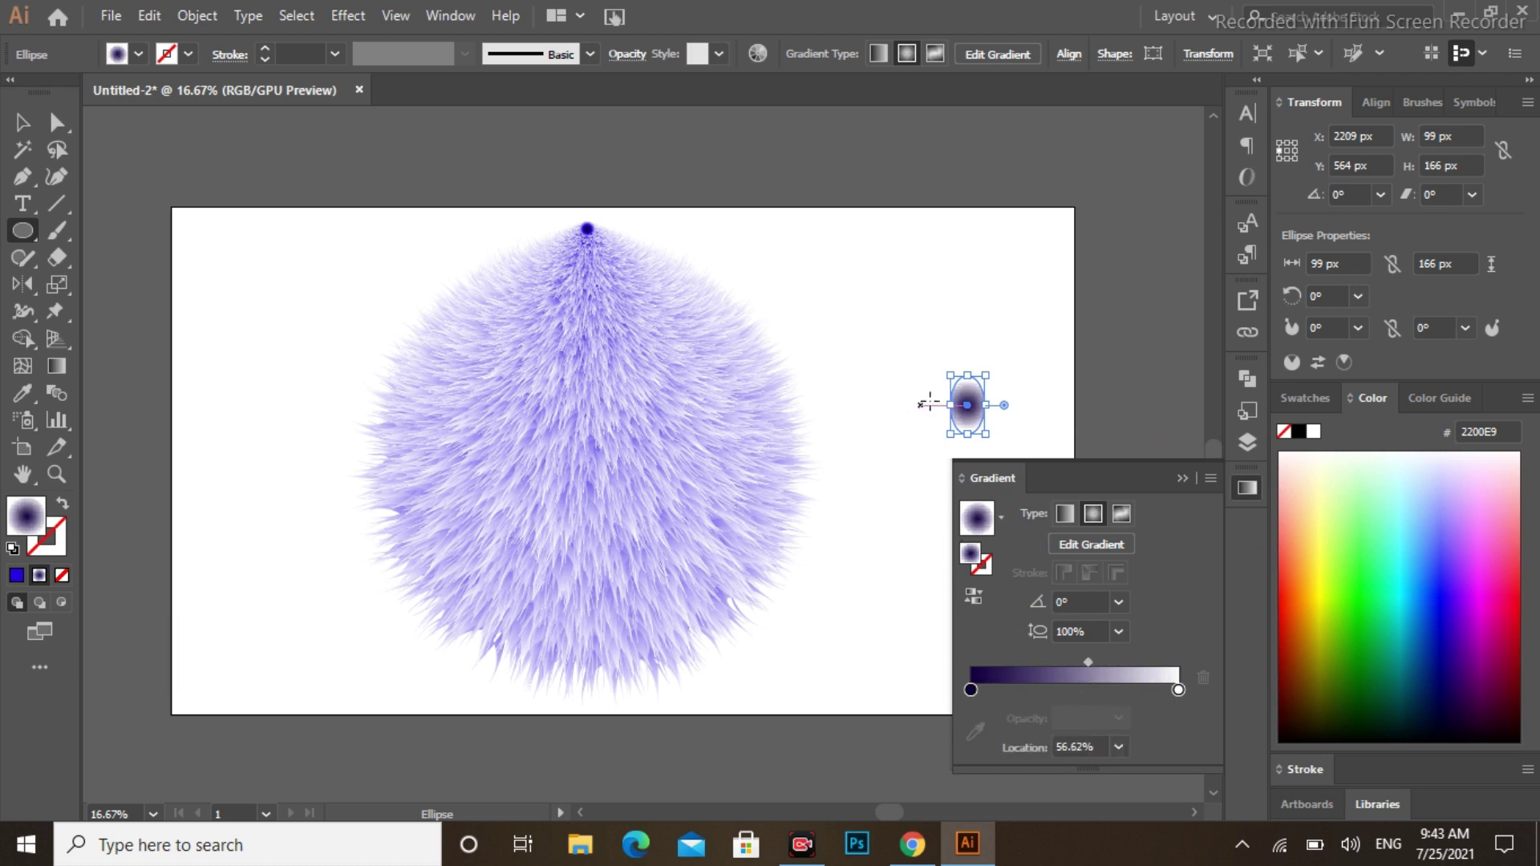
pyautogui.click(15, 132)
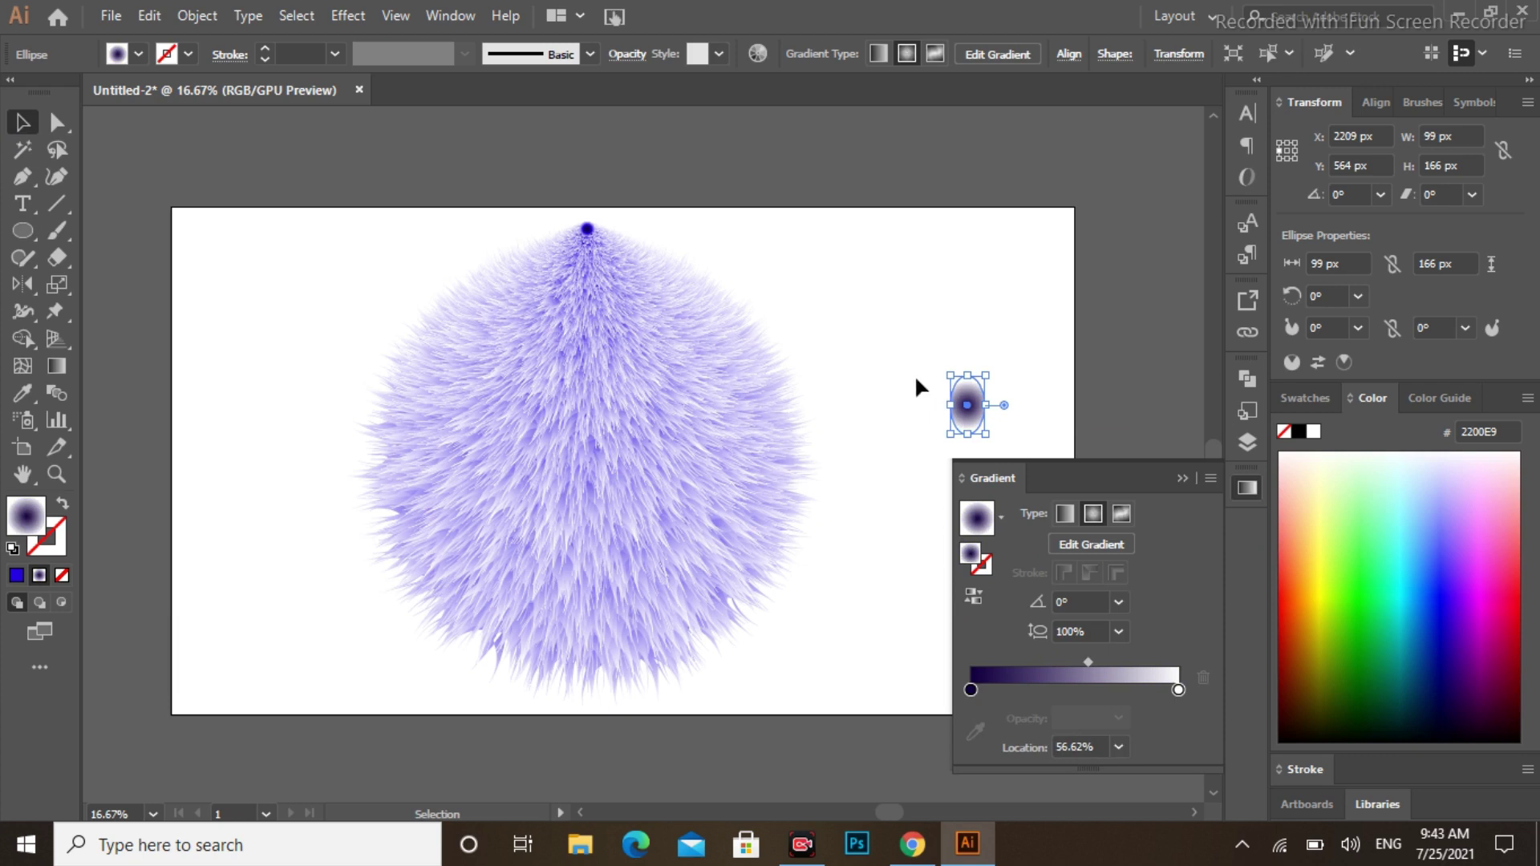
pyautogui.moveTo(962, 413); pyautogui.dragTo(507, 389)
# Colour the eye gradient blue at the start stop and white at the end
pyautogui.click(971, 690)
pyautogui.click(977, 733)
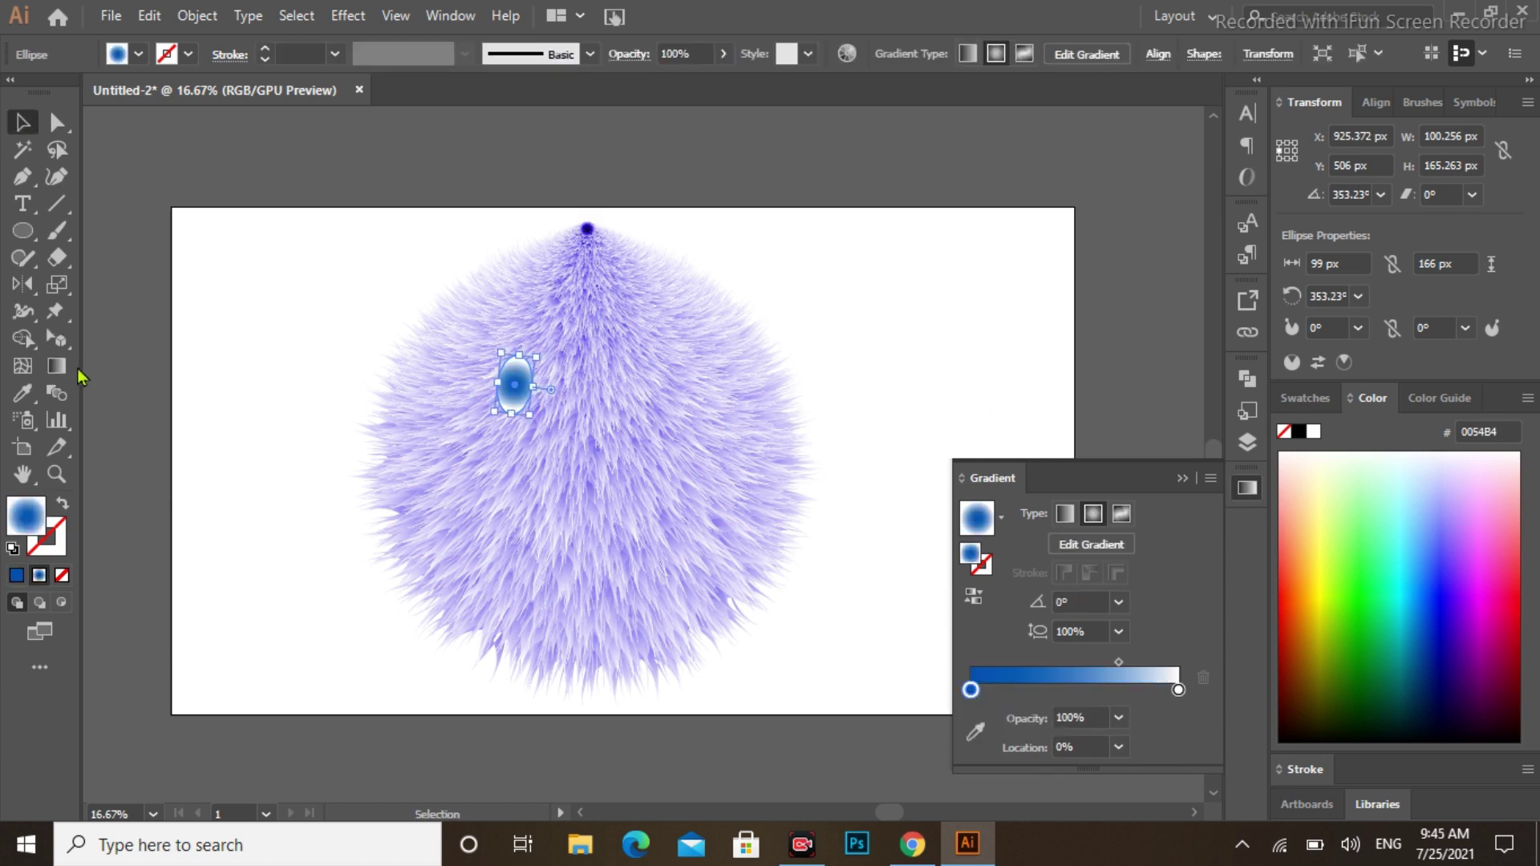
pyautogui.click(57, 366)
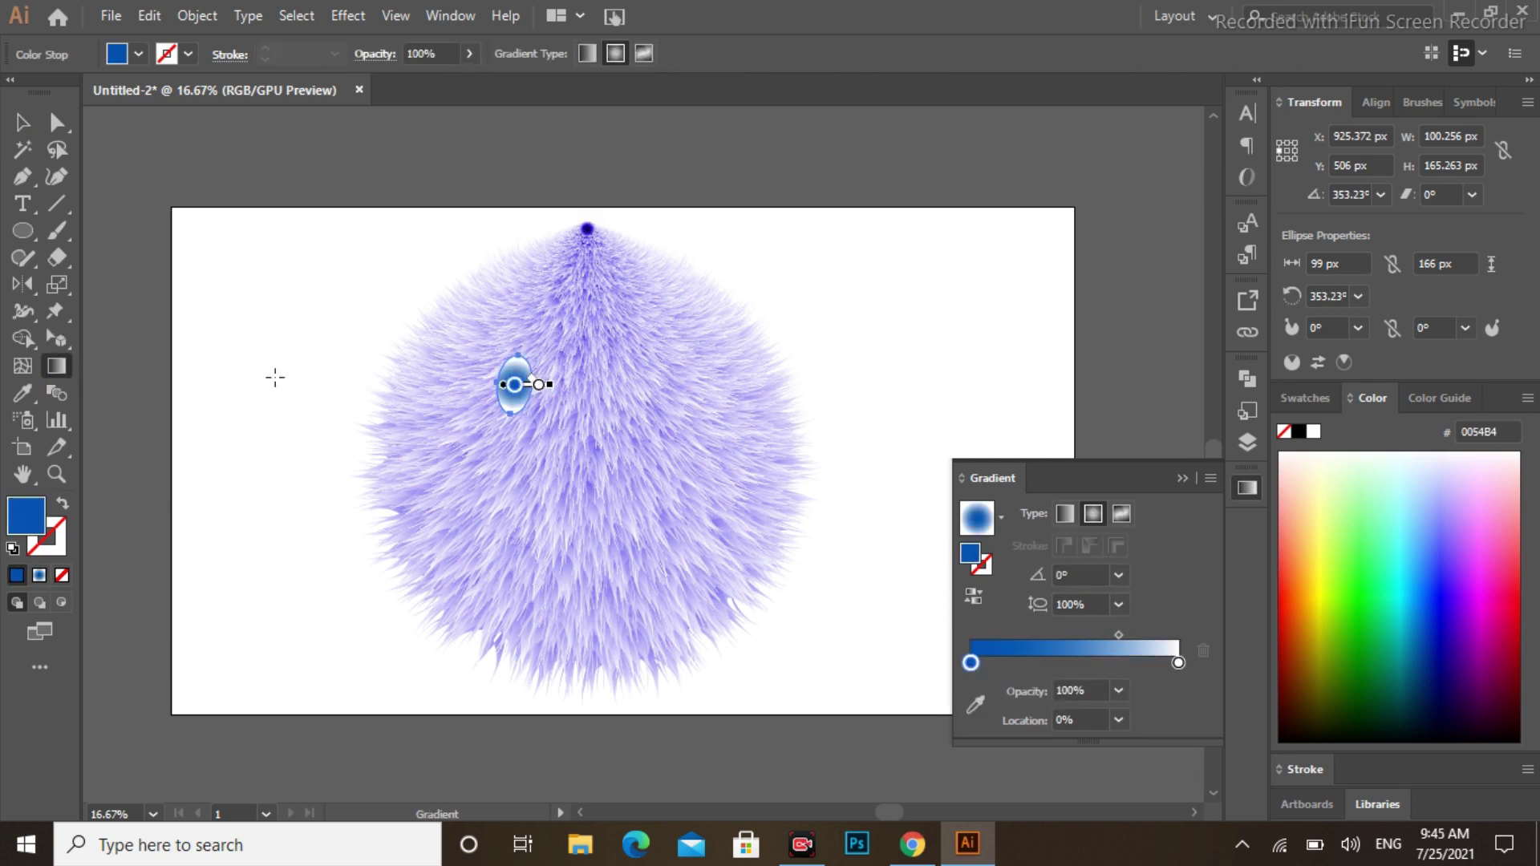
pyautogui.click(546, 386)
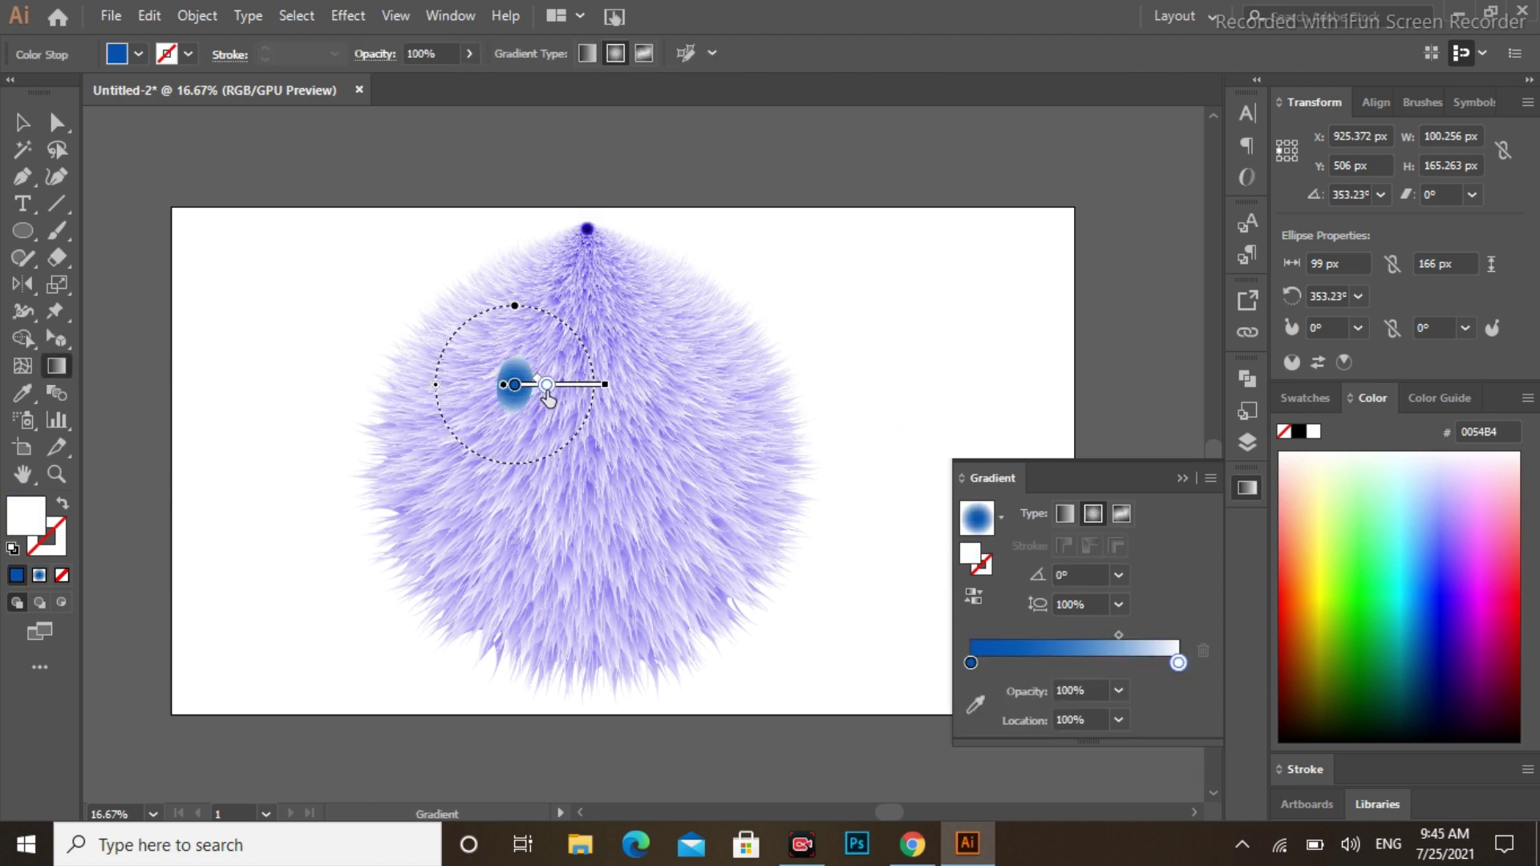
pyautogui.click(22, 122)
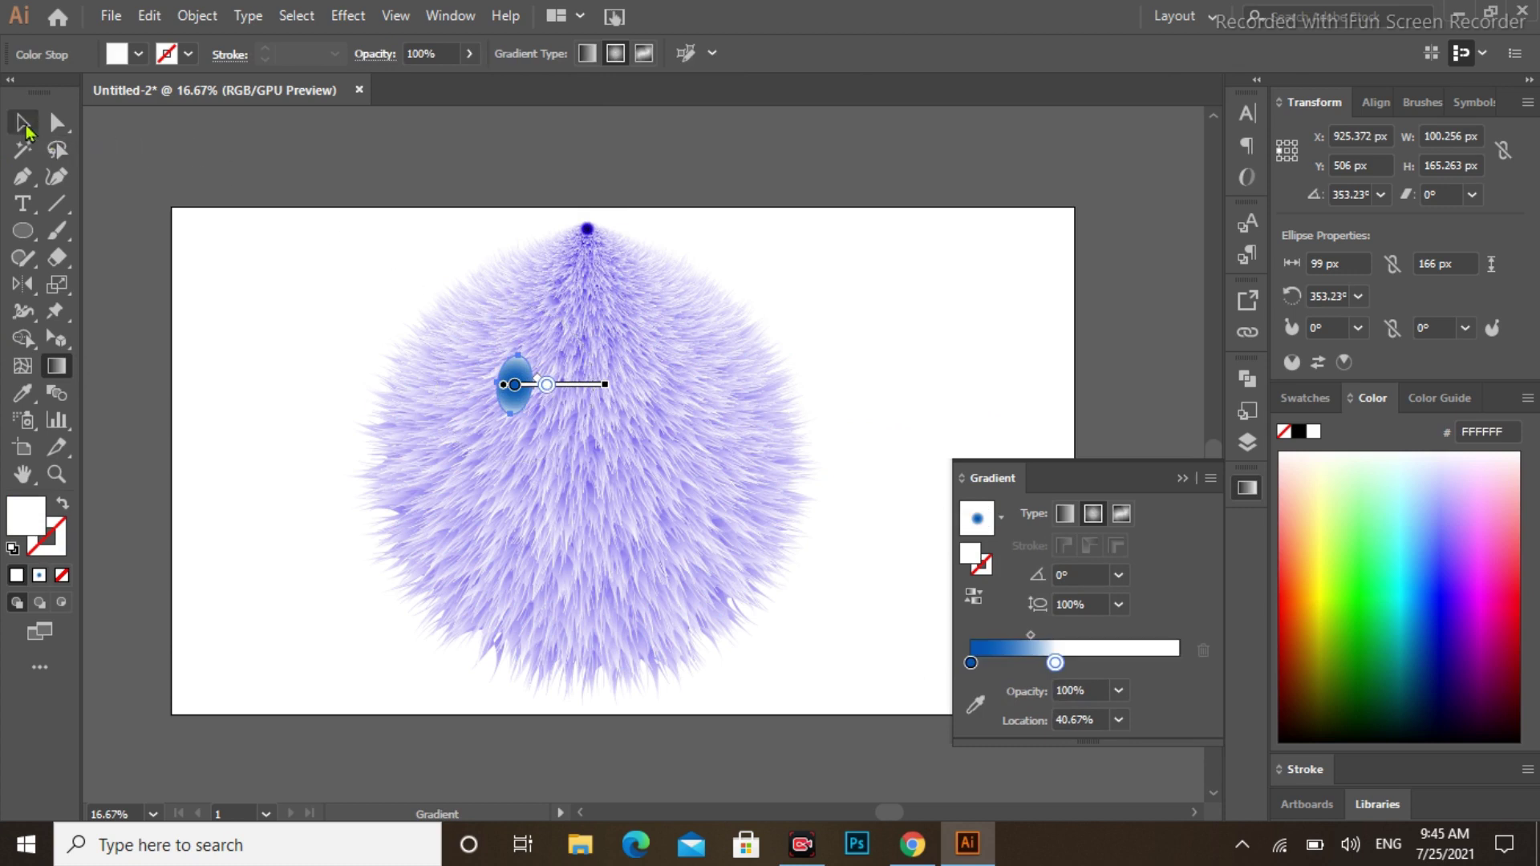
# Position the eye, widen its blue gradient area, and duplicate it as the right eye
pyautogui.click(855, 399)
pyautogui.moveTo(529, 386); pyautogui.dragTo(520, 393)
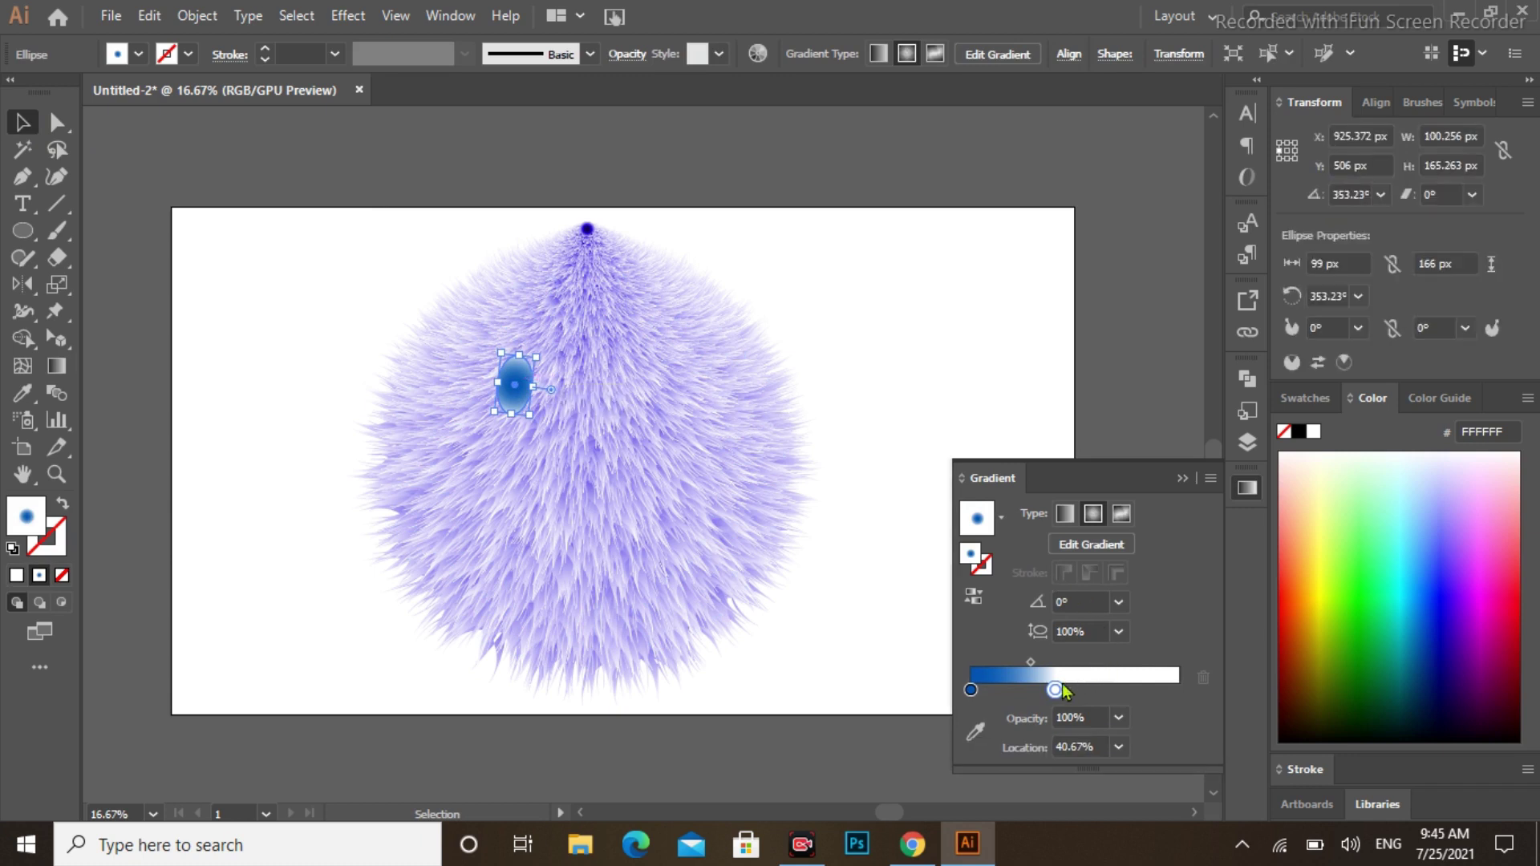
pyautogui.moveTo(1058, 688); pyautogui.dragTo(1095, 678)
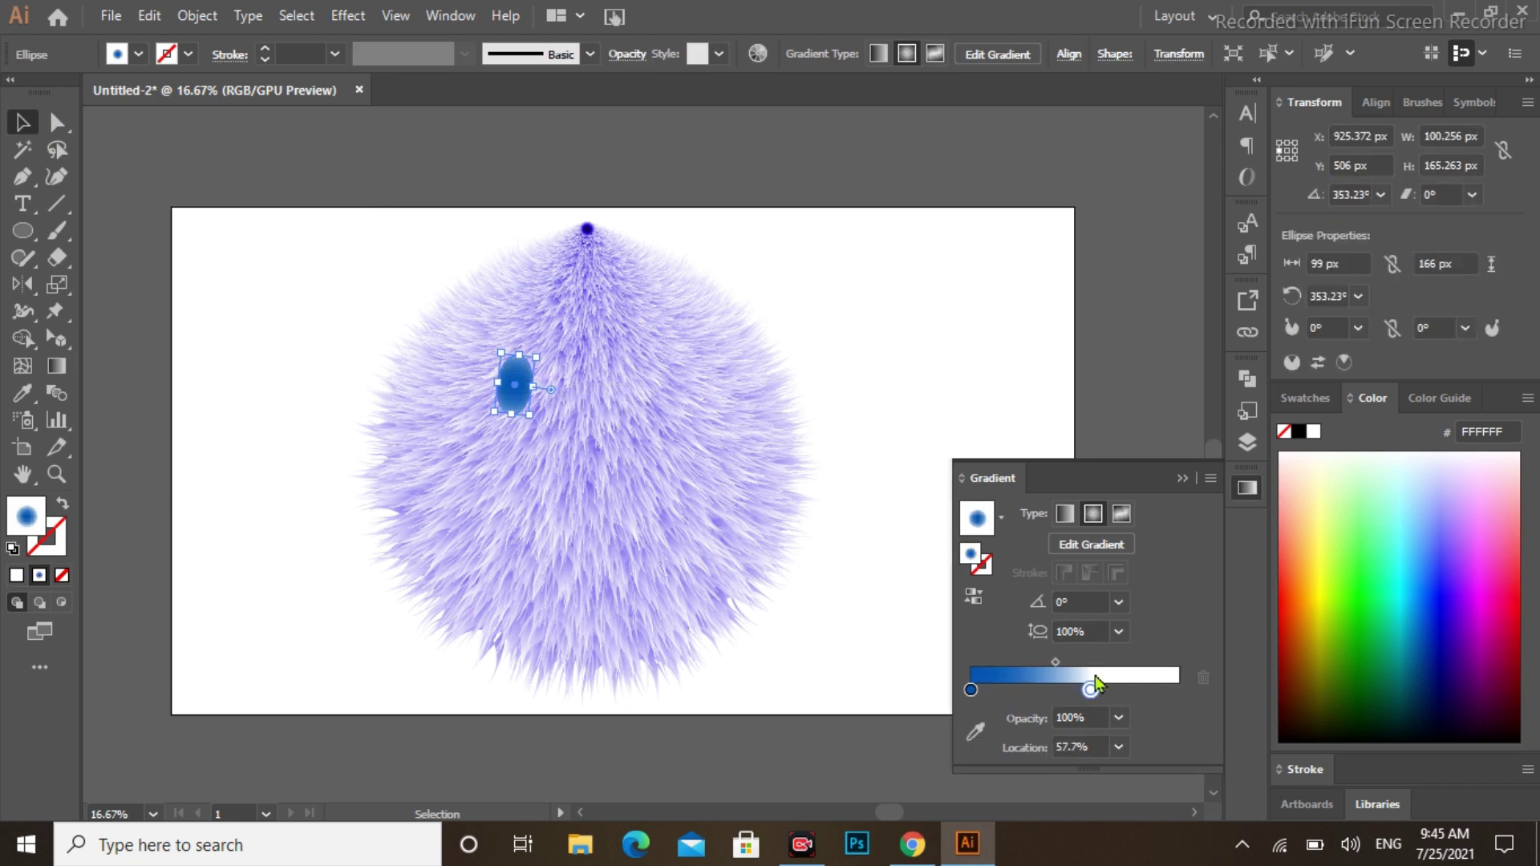
pyautogui.moveTo(1056, 663); pyautogui.dragTo(1017, 666)
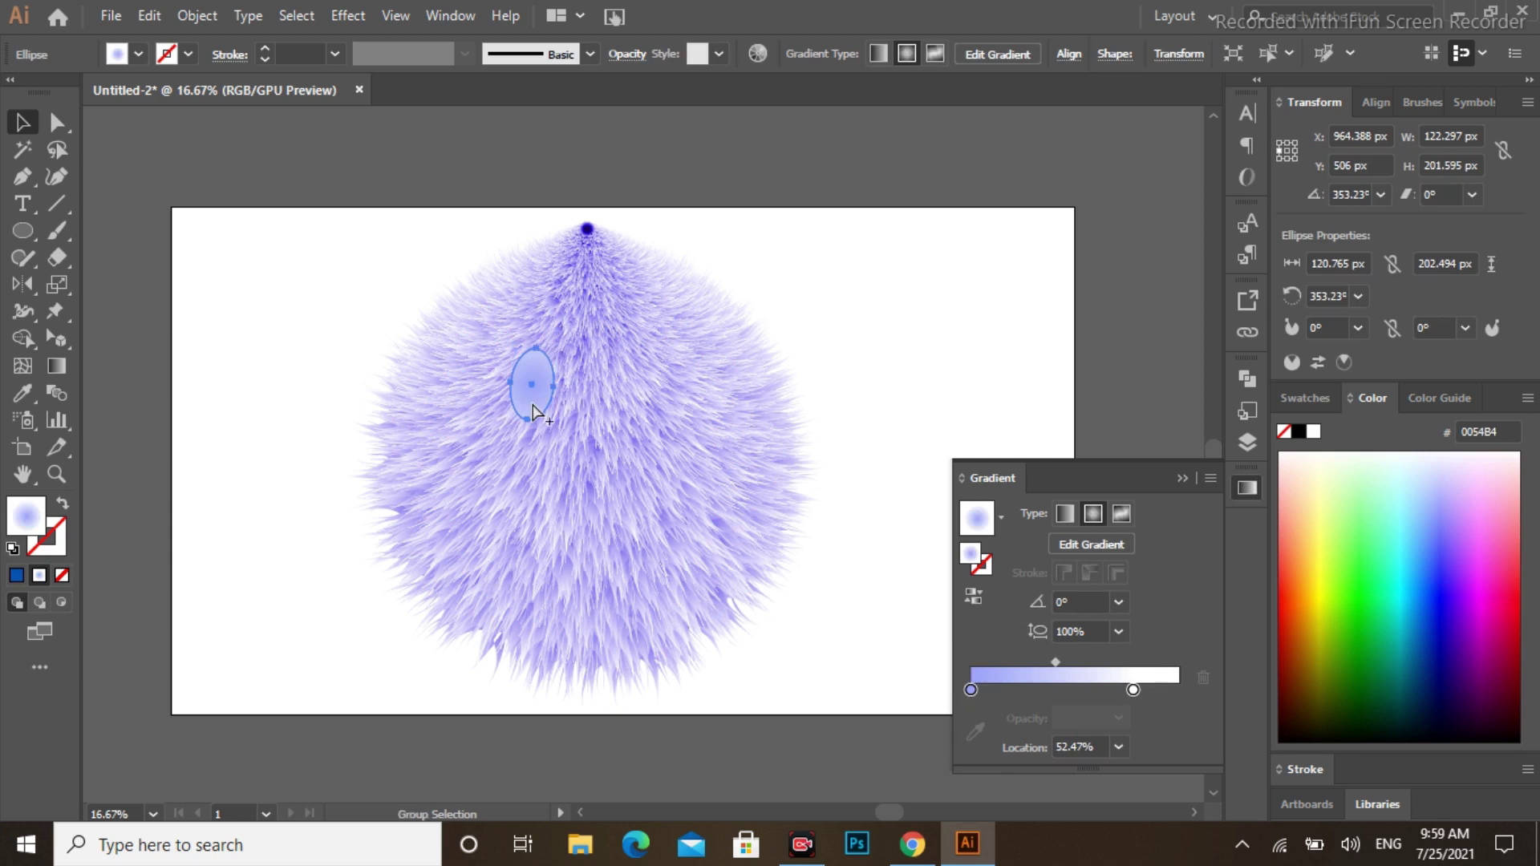
pyautogui.moveTo(532, 404); pyautogui.dragTo(642, 415)
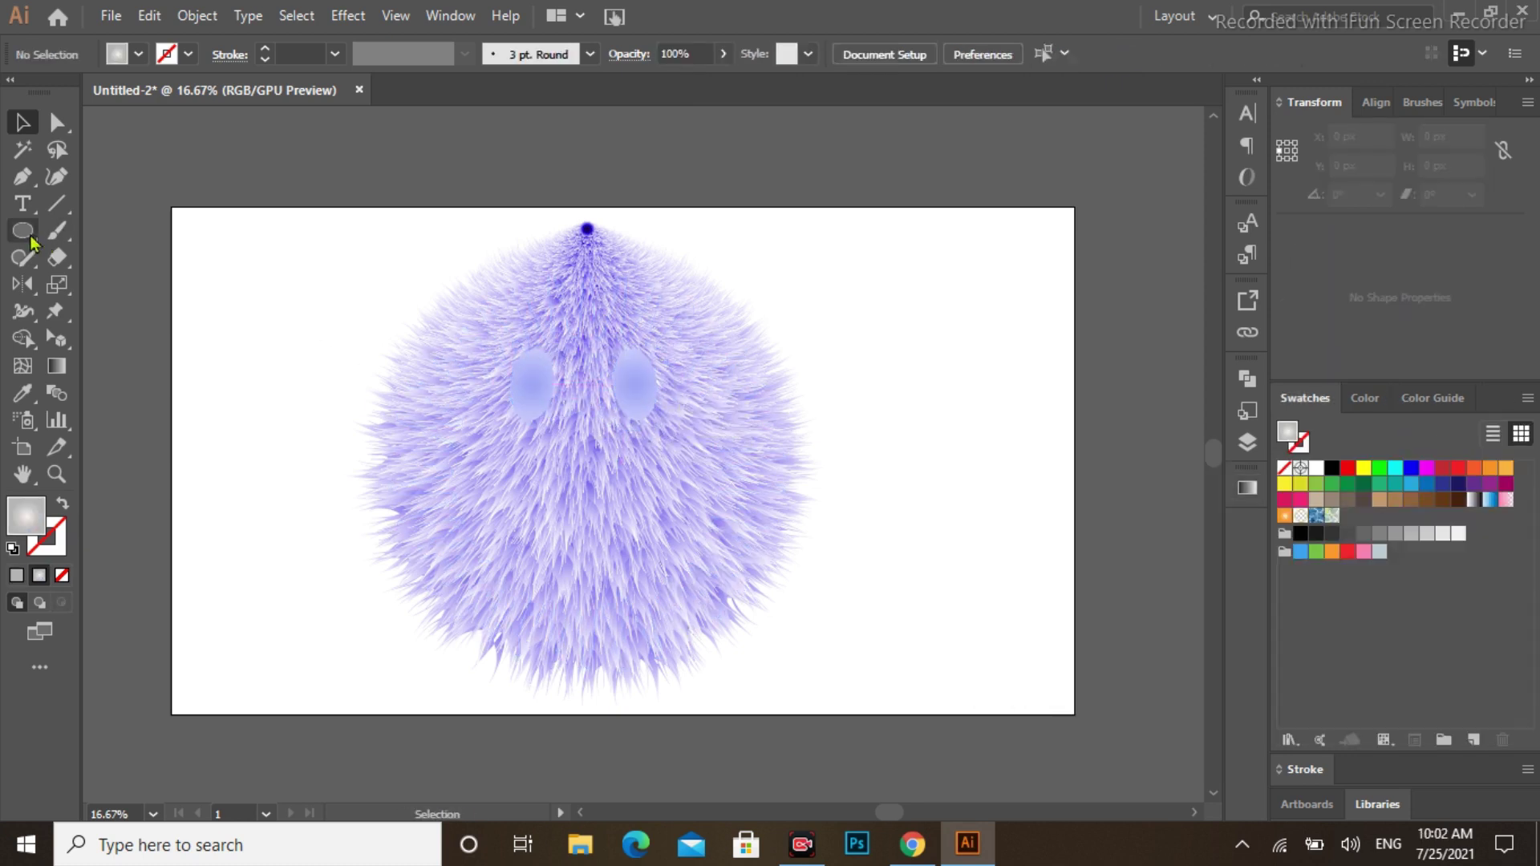
# Draw a tall oval right of the creature with a white-to-grey radial gradient
pyautogui.press('l')
pyautogui.moveTo(930, 347); pyautogui.dragTo(954, 383)
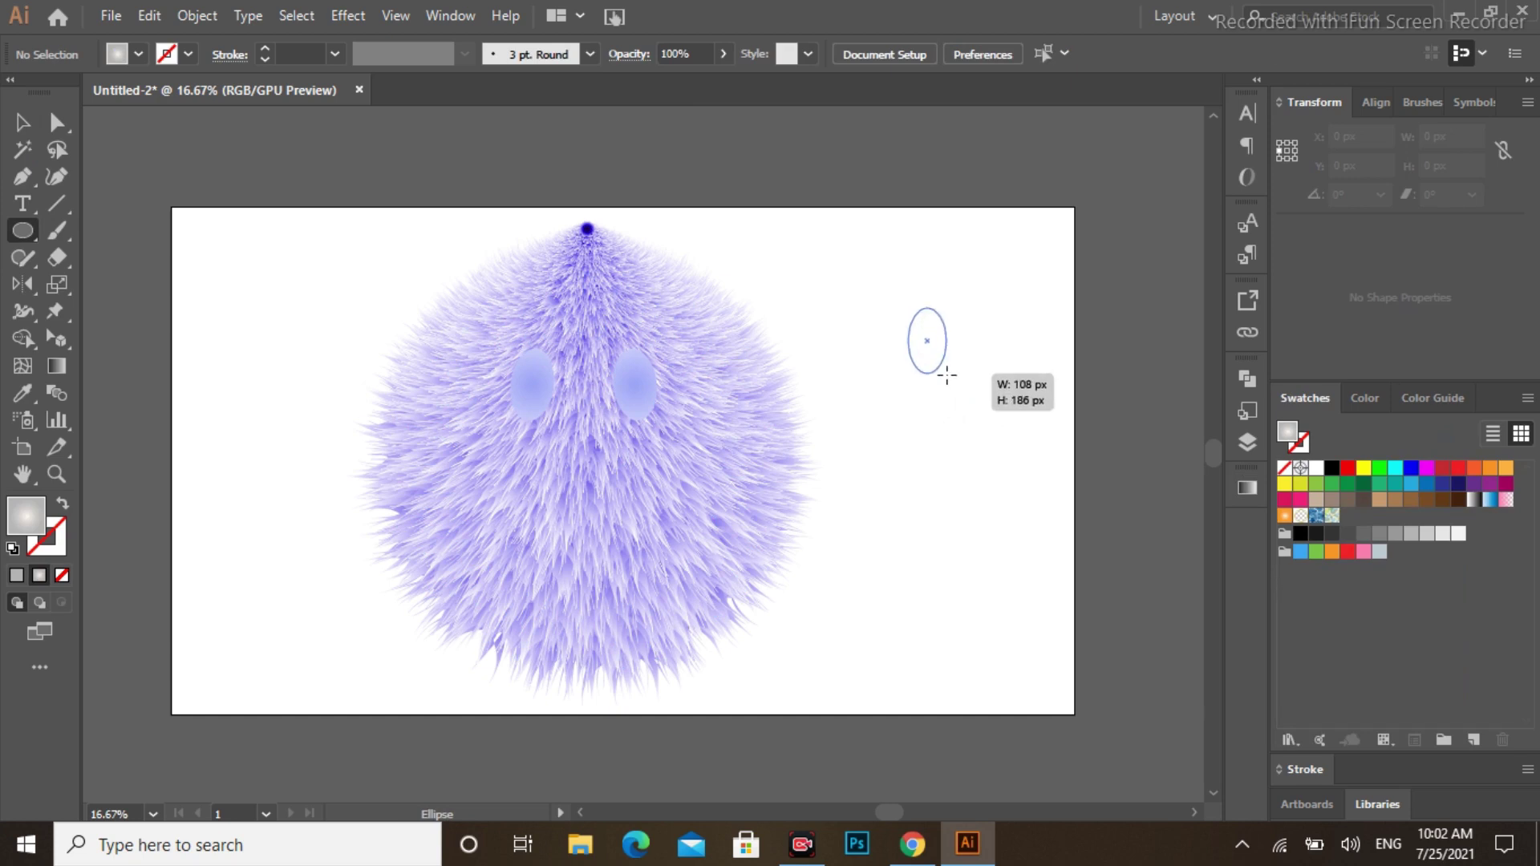
pyautogui.click(1248, 487)
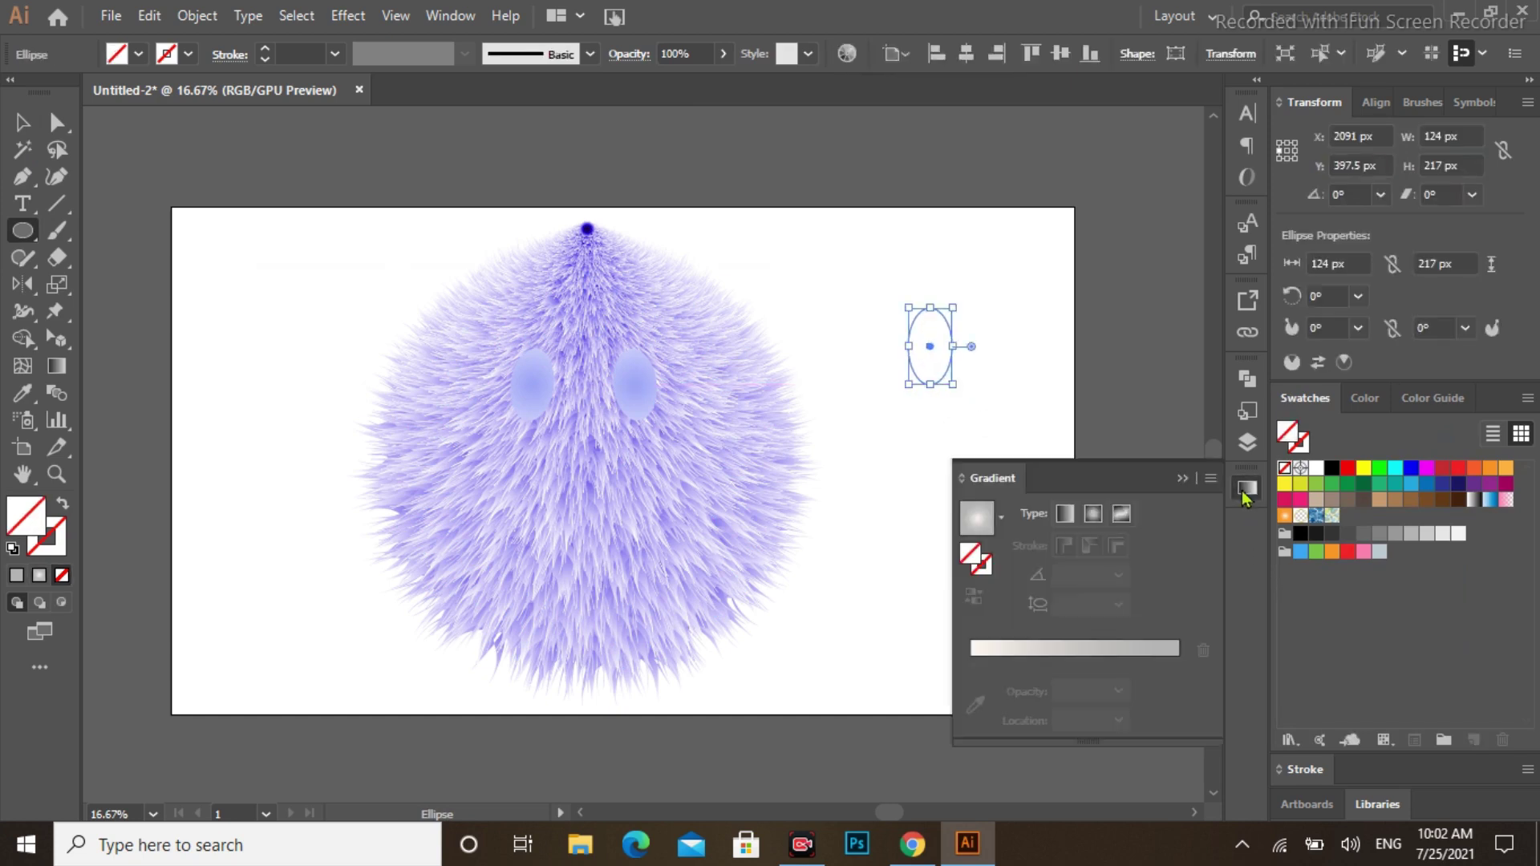
pyautogui.click(1061, 674)
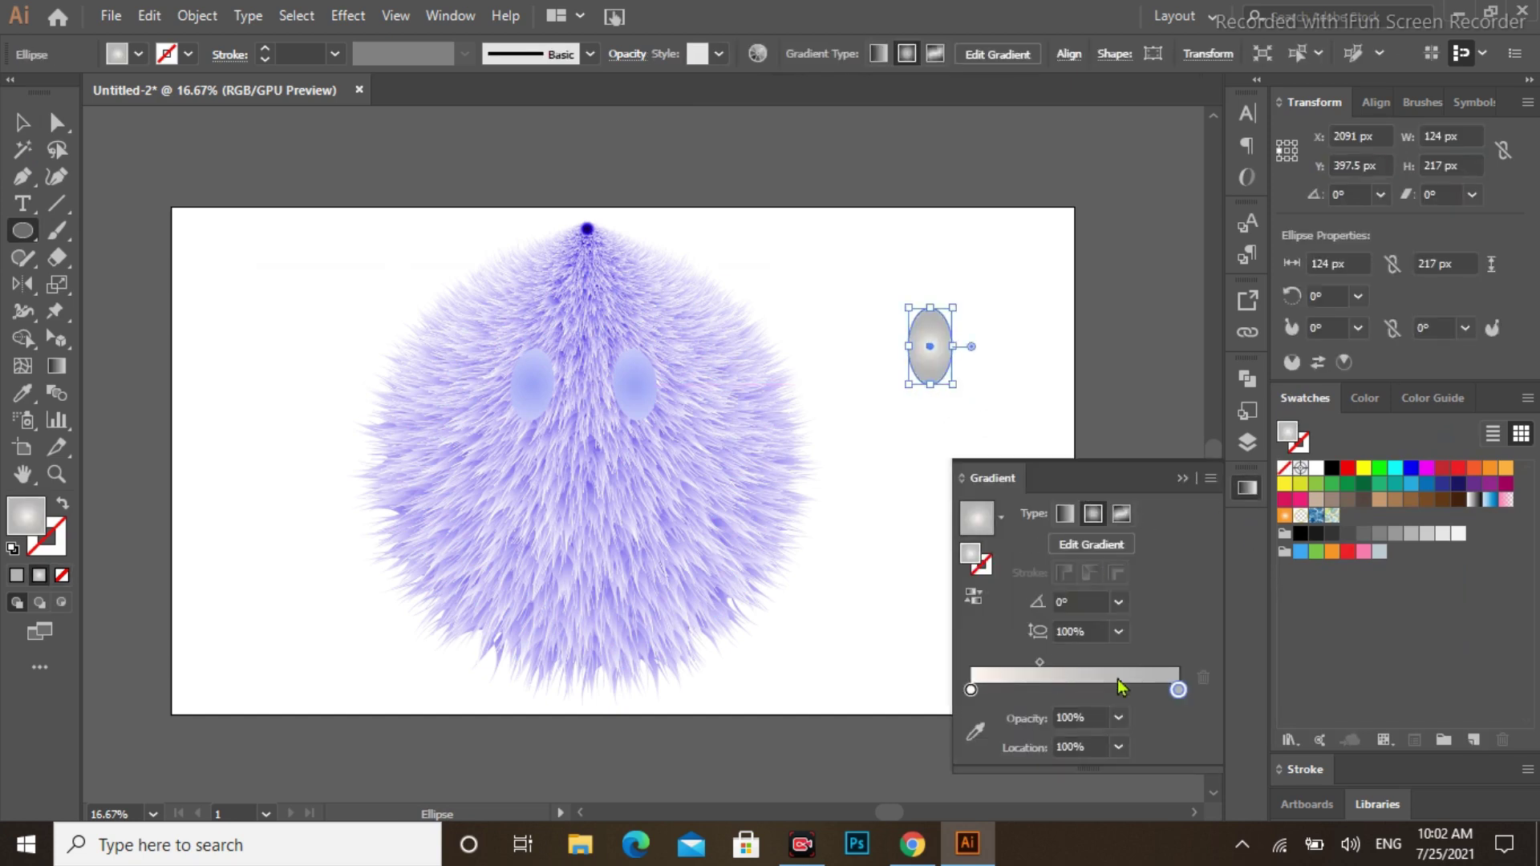
pyautogui.moveTo(1179, 690); pyautogui.dragTo(1179, 690)
# Reduce the blue in the gradient's grey end via RGB, then zoom in on the oval
pyautogui.doubleClick(1179, 690)
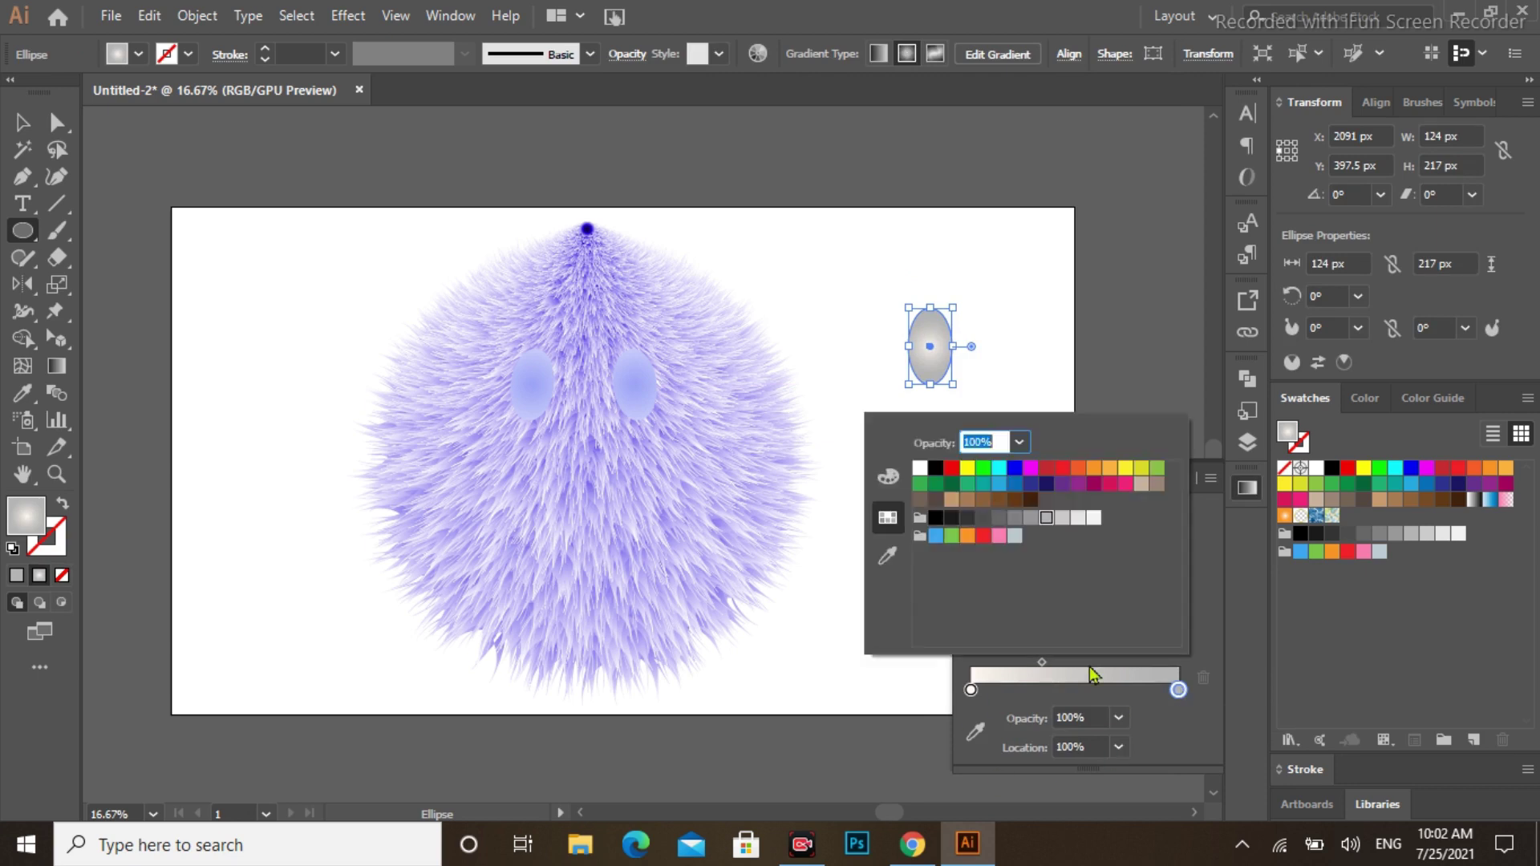
pyautogui.click(888, 476)
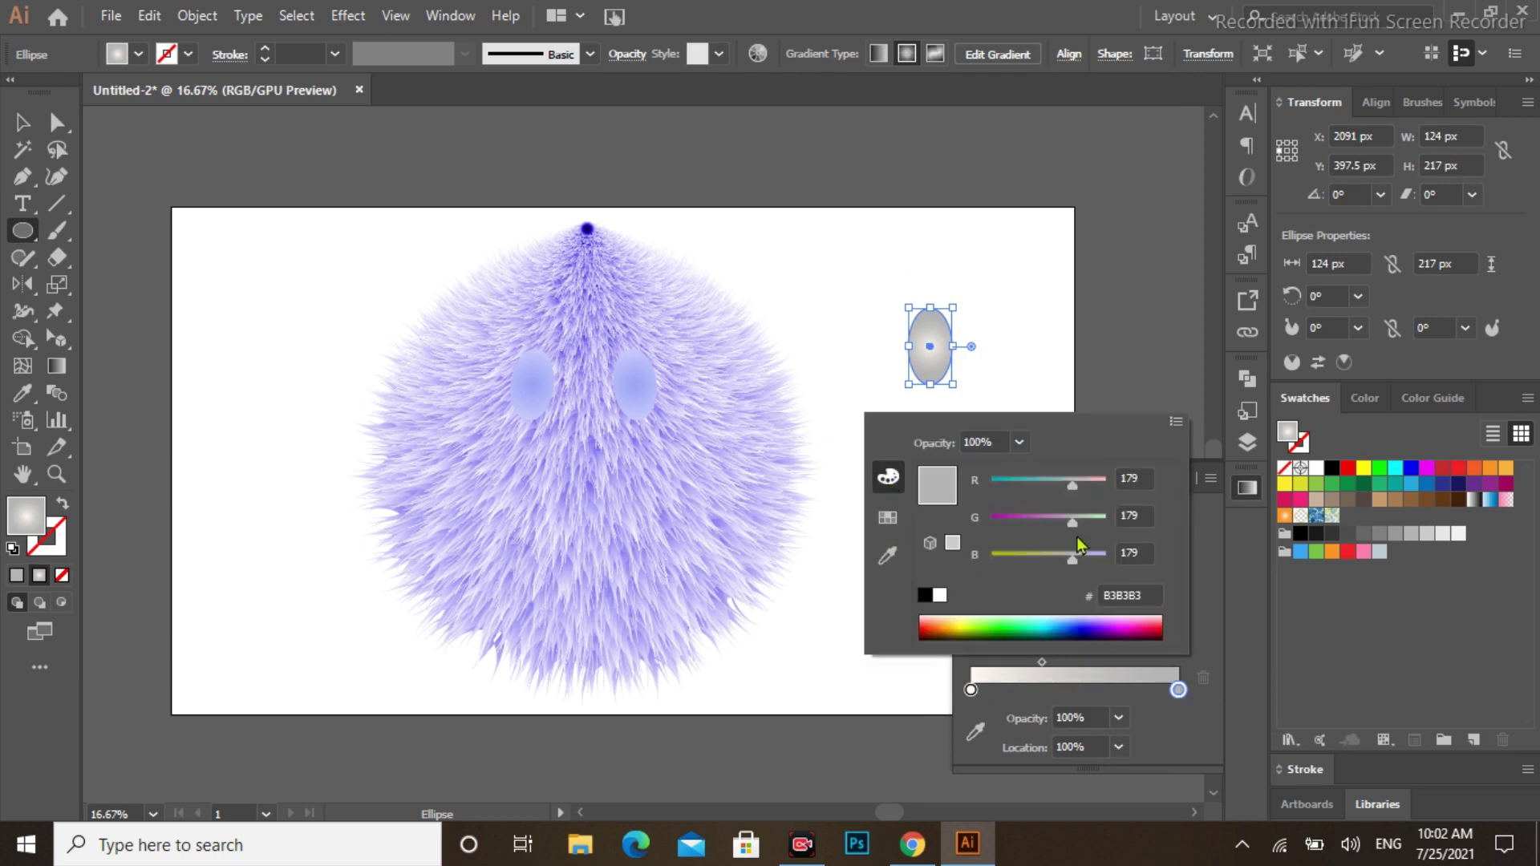
pyautogui.moveTo(1072, 560); pyautogui.dragTo(1070, 565)
pyautogui.click(943, 441)
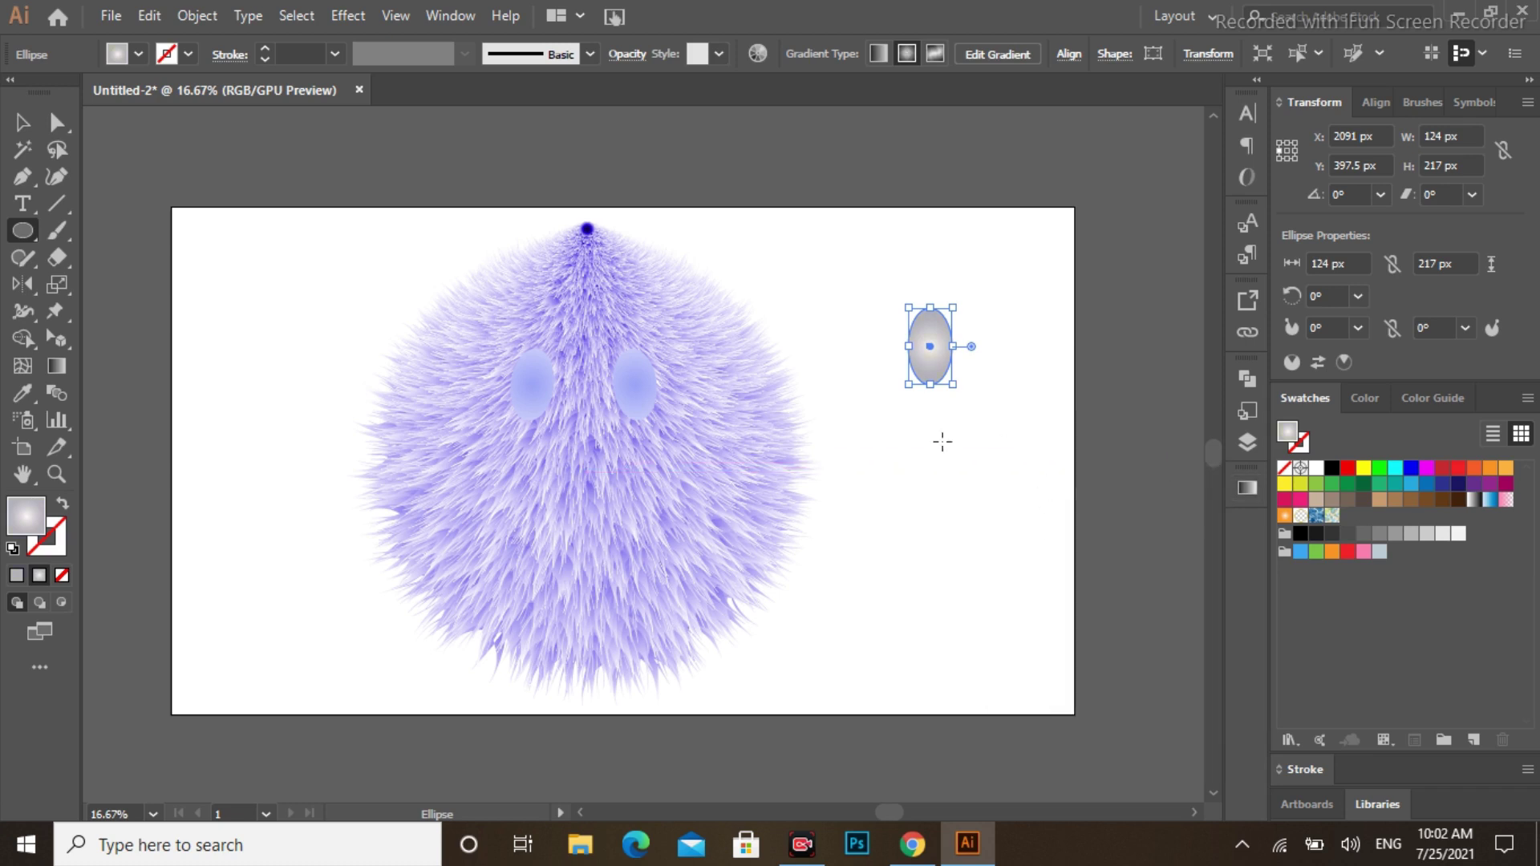
pyautogui.press('v')
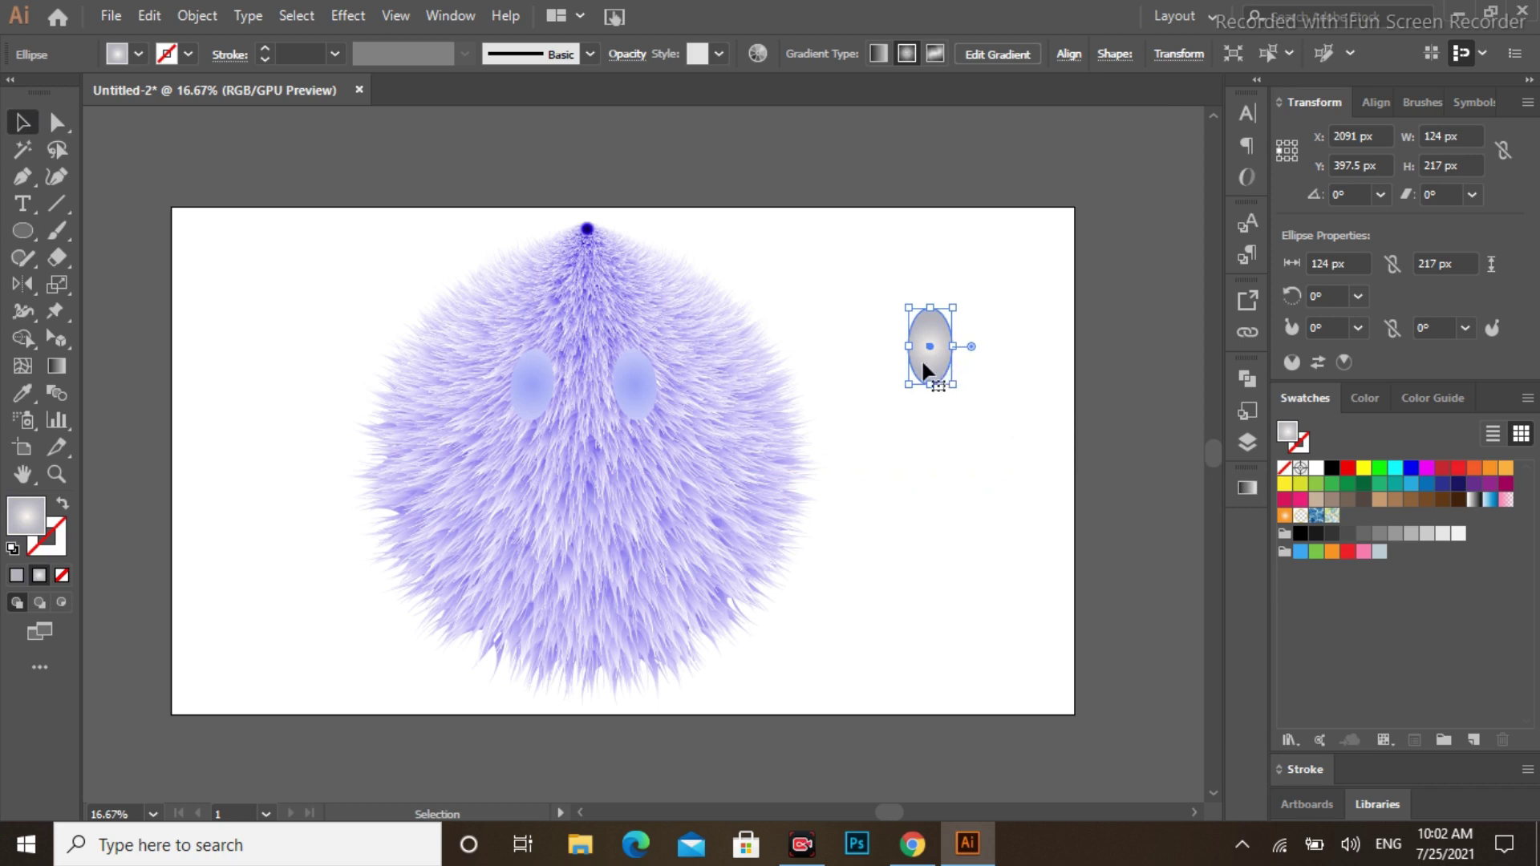
pyautogui.hotkey('ctrl', '+')
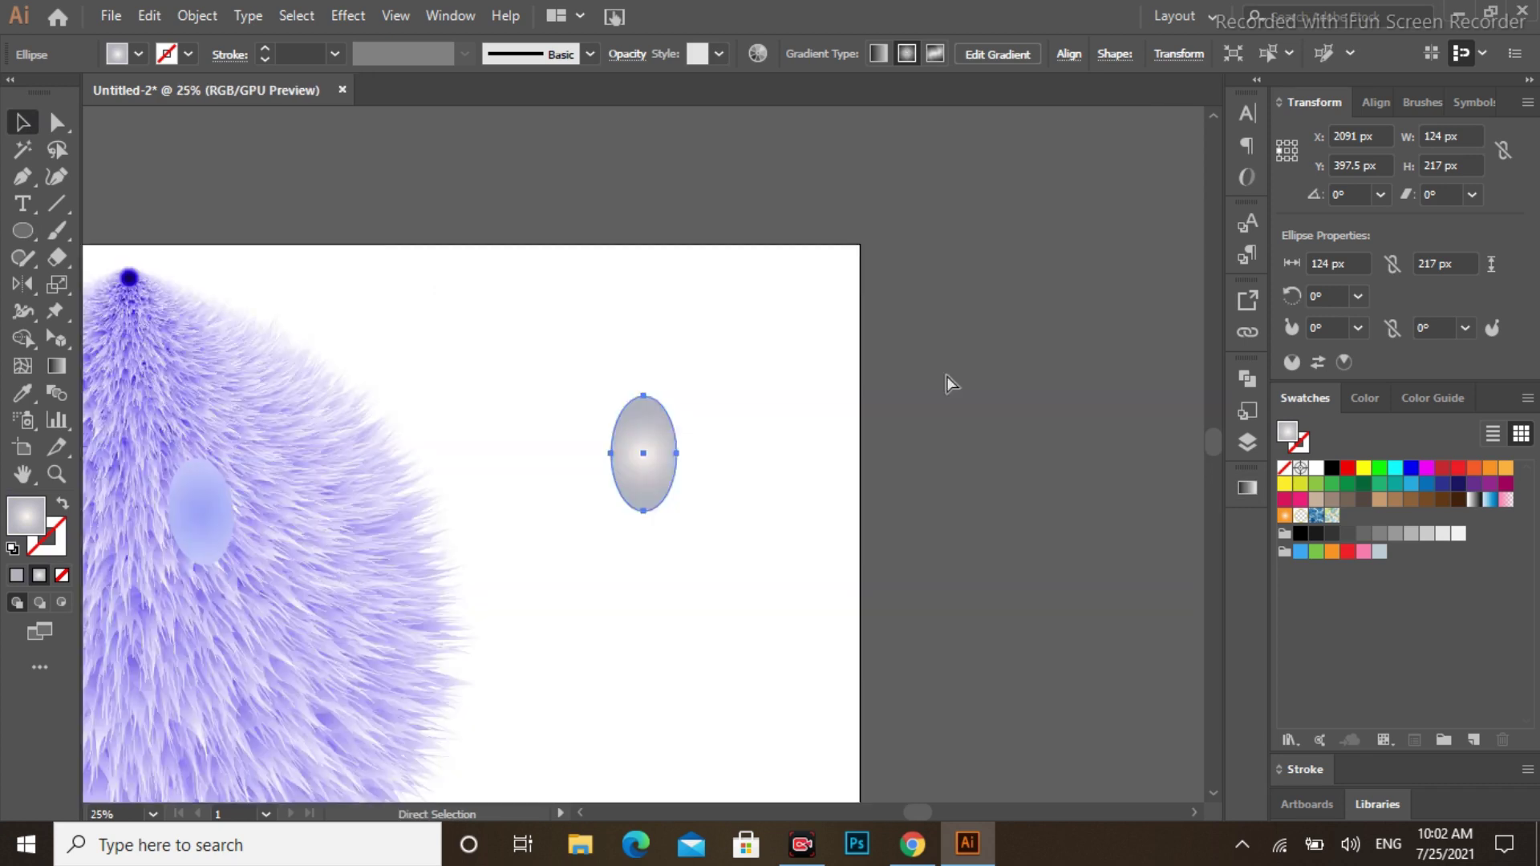
pyautogui.hotkey('ctrl', '+')
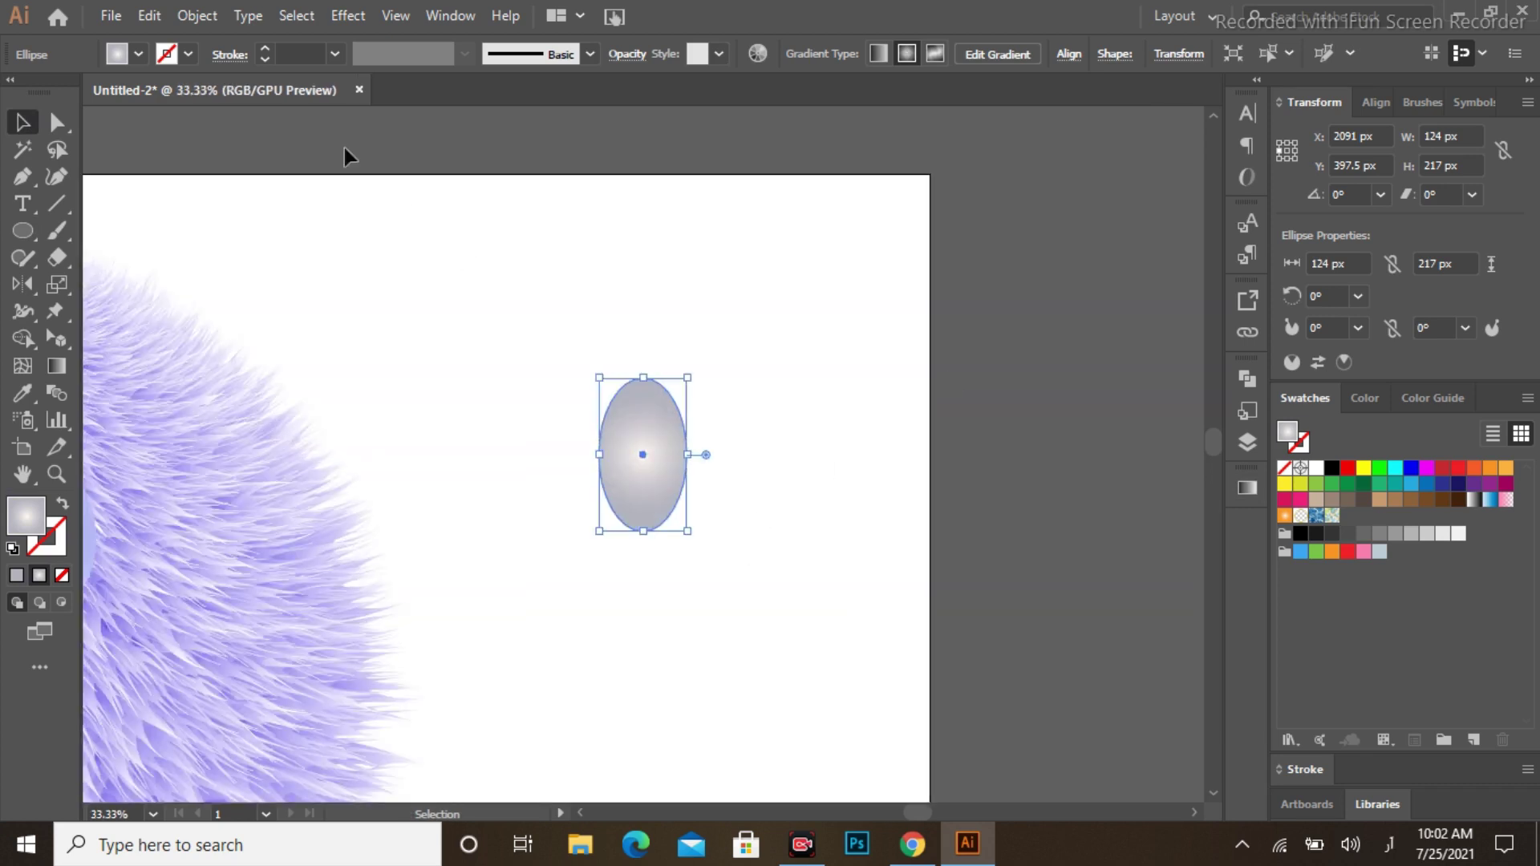
# Paste a copy of the grey oval in place and scale it down to about 76 by 133 px
pyautogui.click(197, 16)
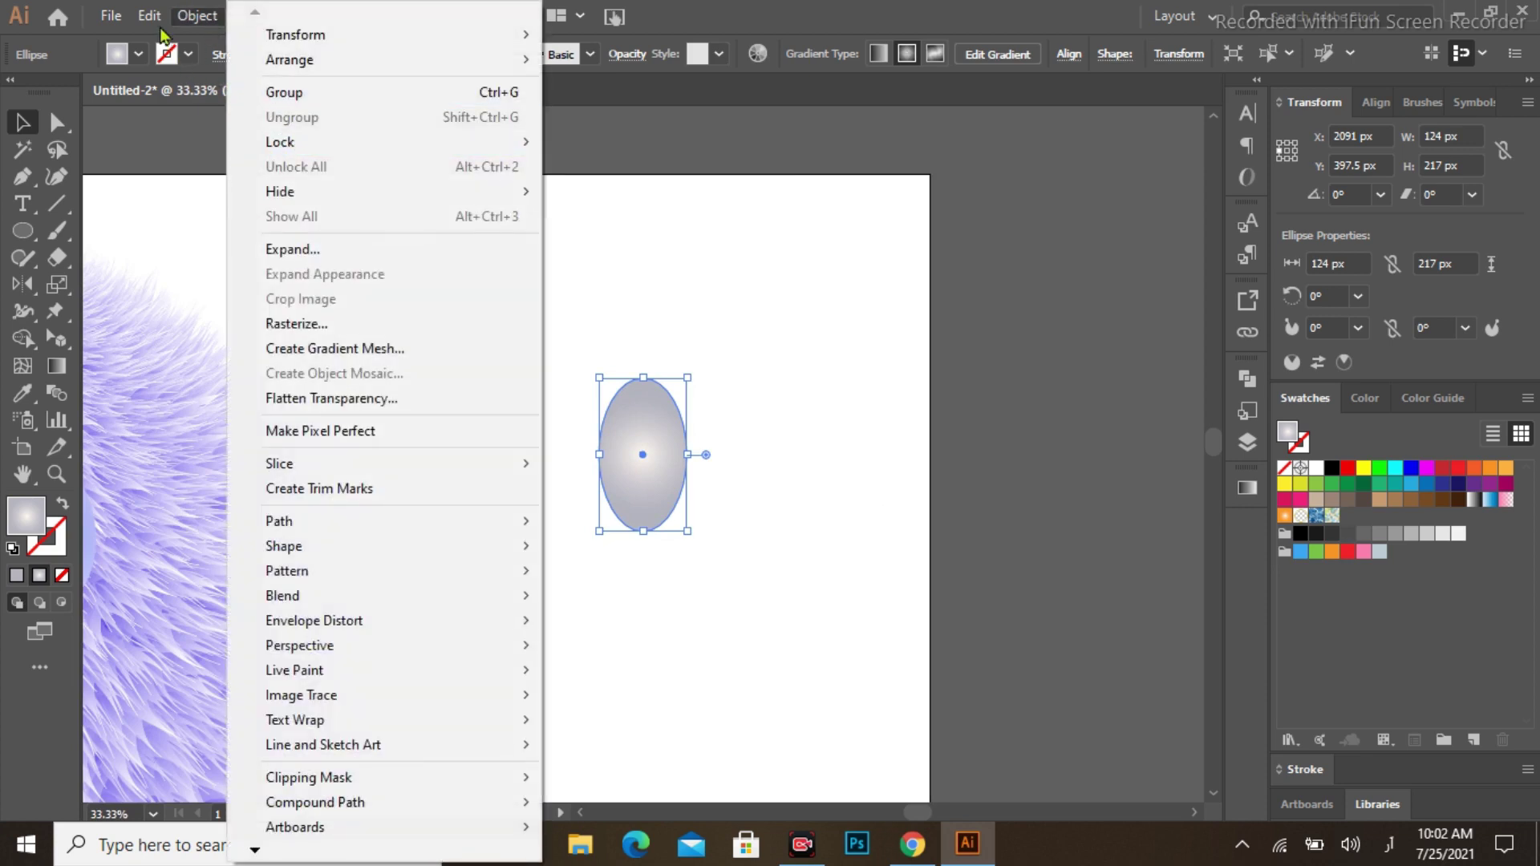
pyautogui.click(235, 126)
pyautogui.click(149, 15)
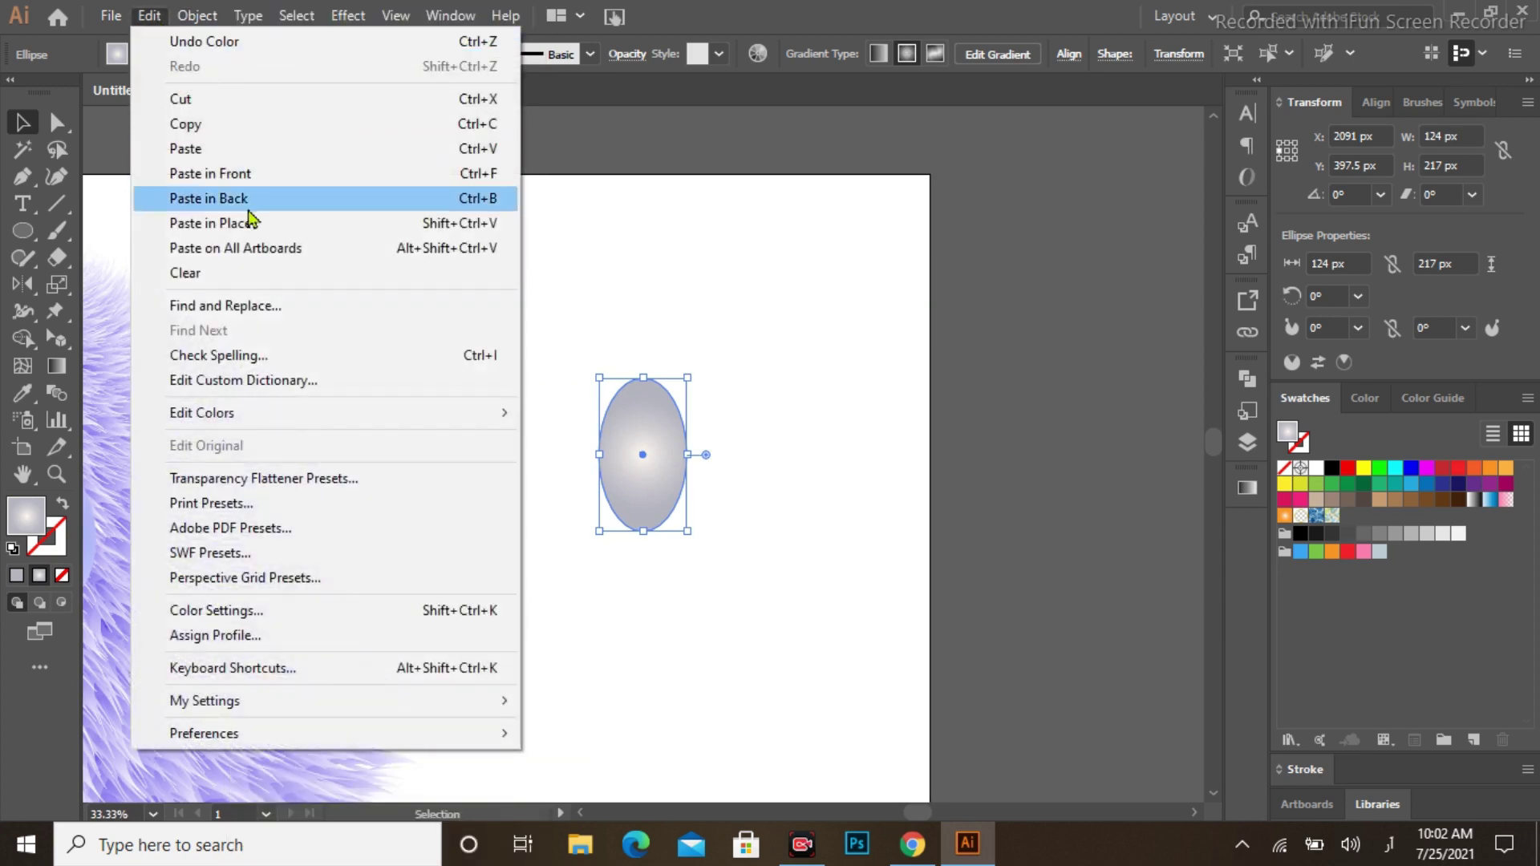
pyautogui.click(249, 223)
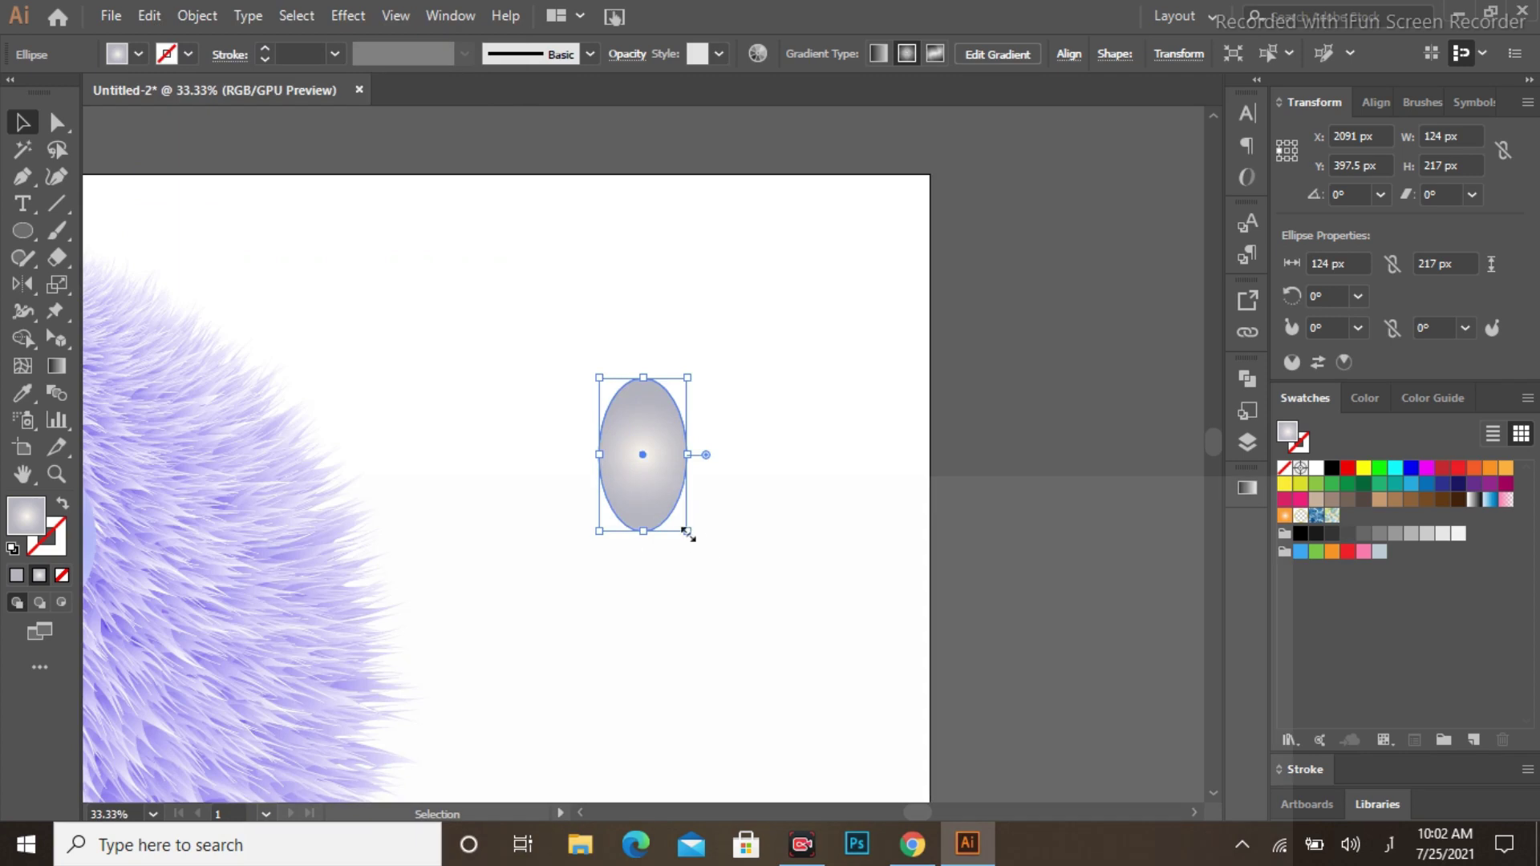
pyautogui.moveTo(687, 532); pyautogui.dragTo(652, 481)
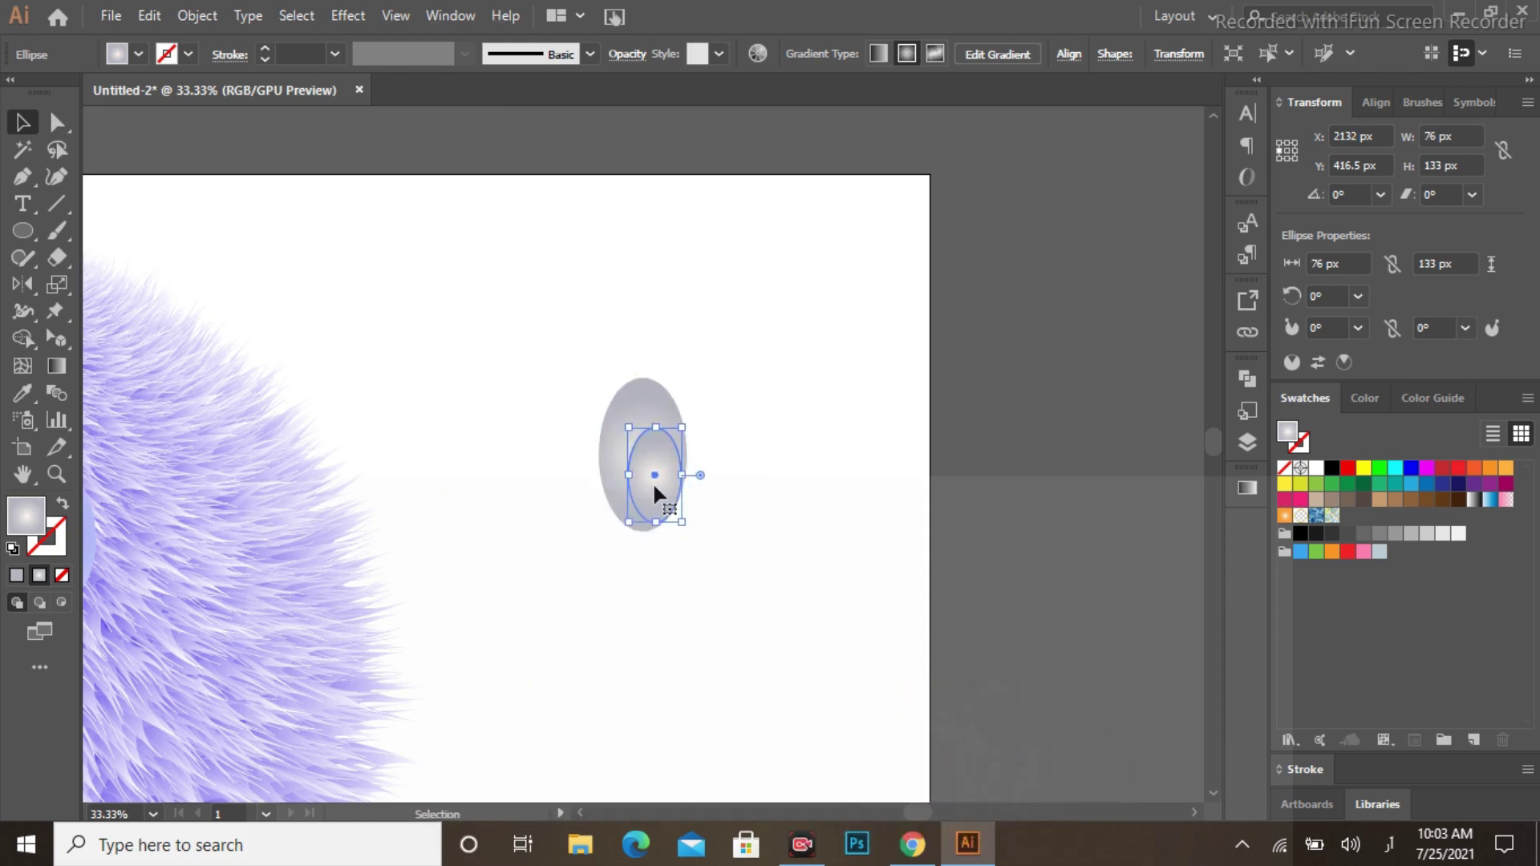
pyautogui.click(1248, 488)
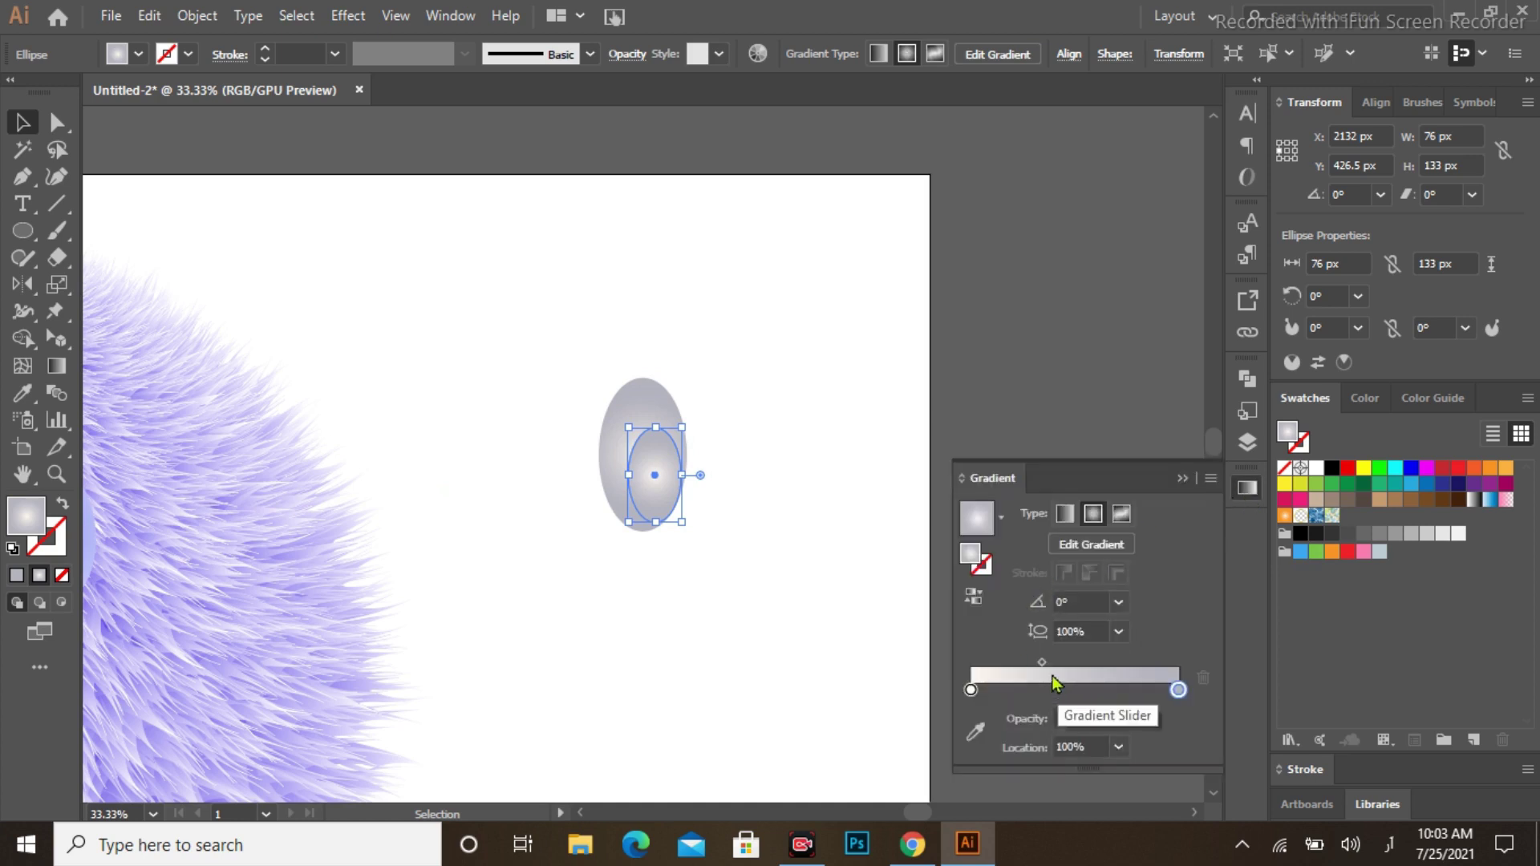
# Set both iris gradient stops to blue, darkening the outer stop to navy
pyautogui.click(971, 691)
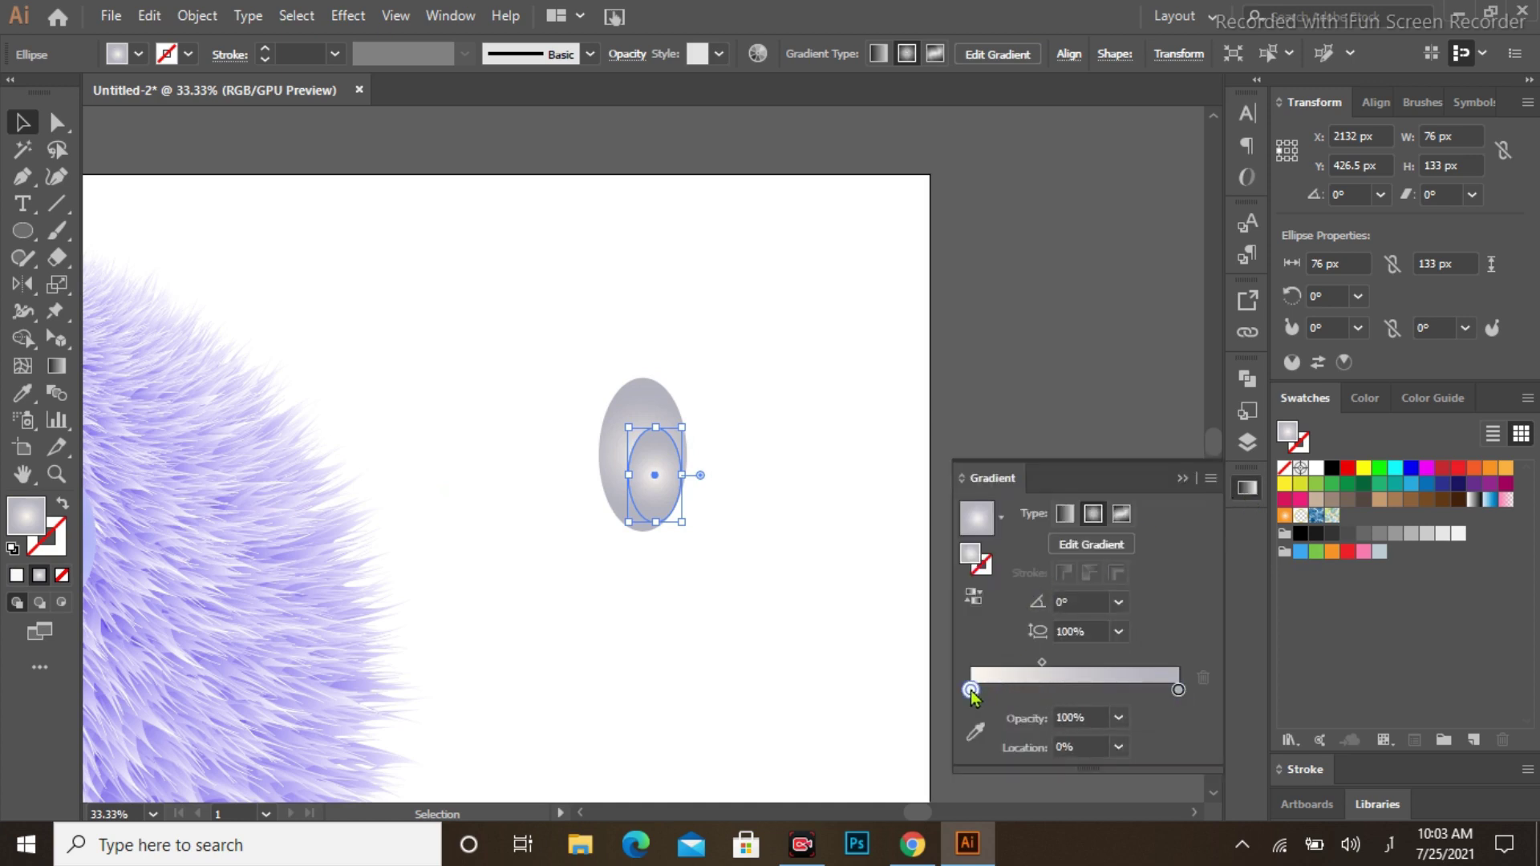
pyautogui.doubleClick(970, 690)
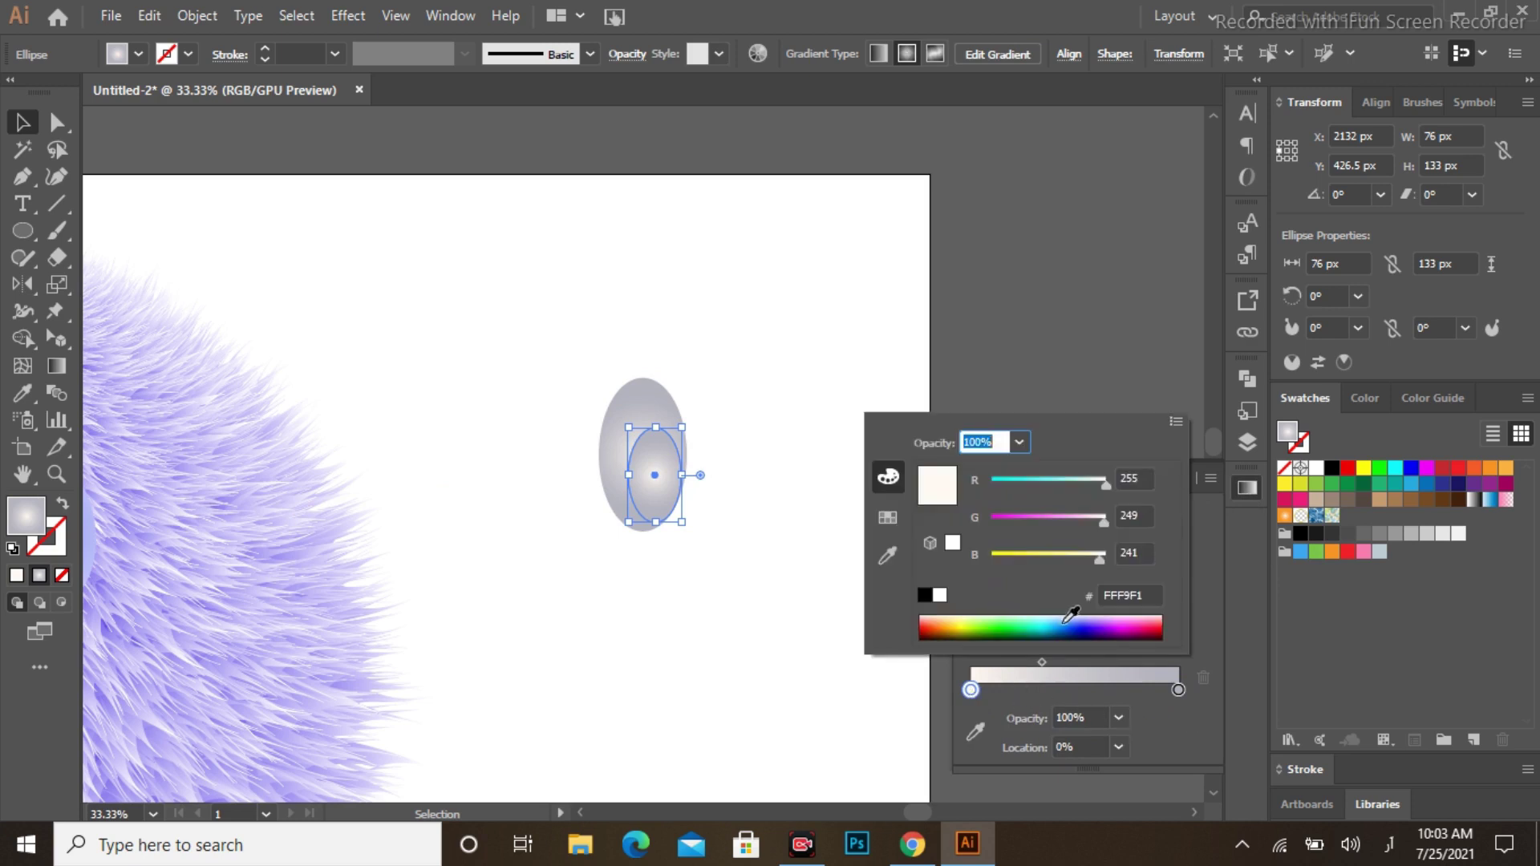
pyautogui.click(1085, 627)
pyautogui.doubleClick(1178, 691)
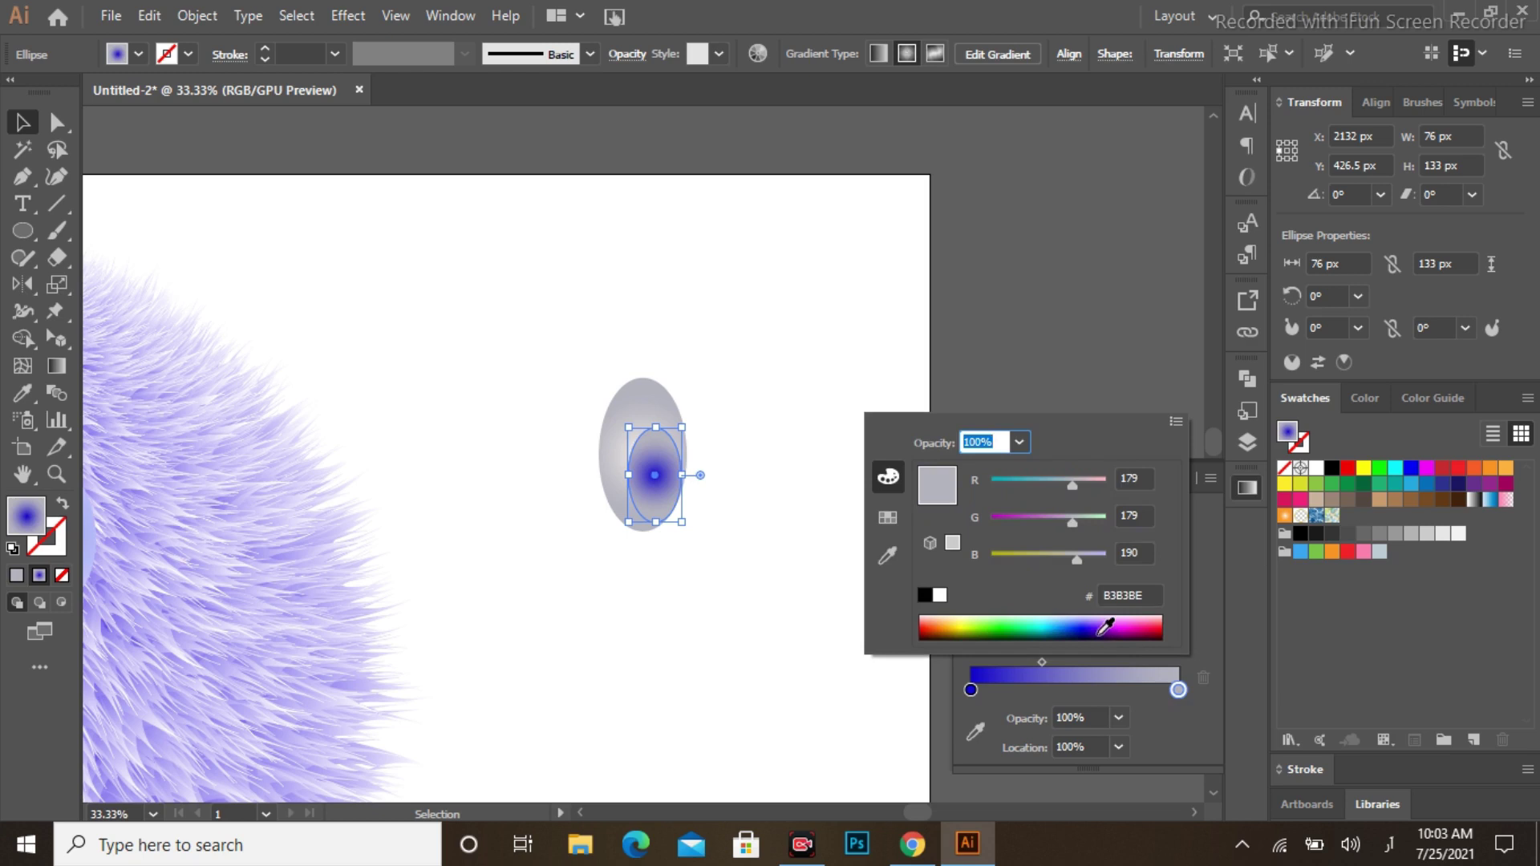
pyautogui.click(1086, 625)
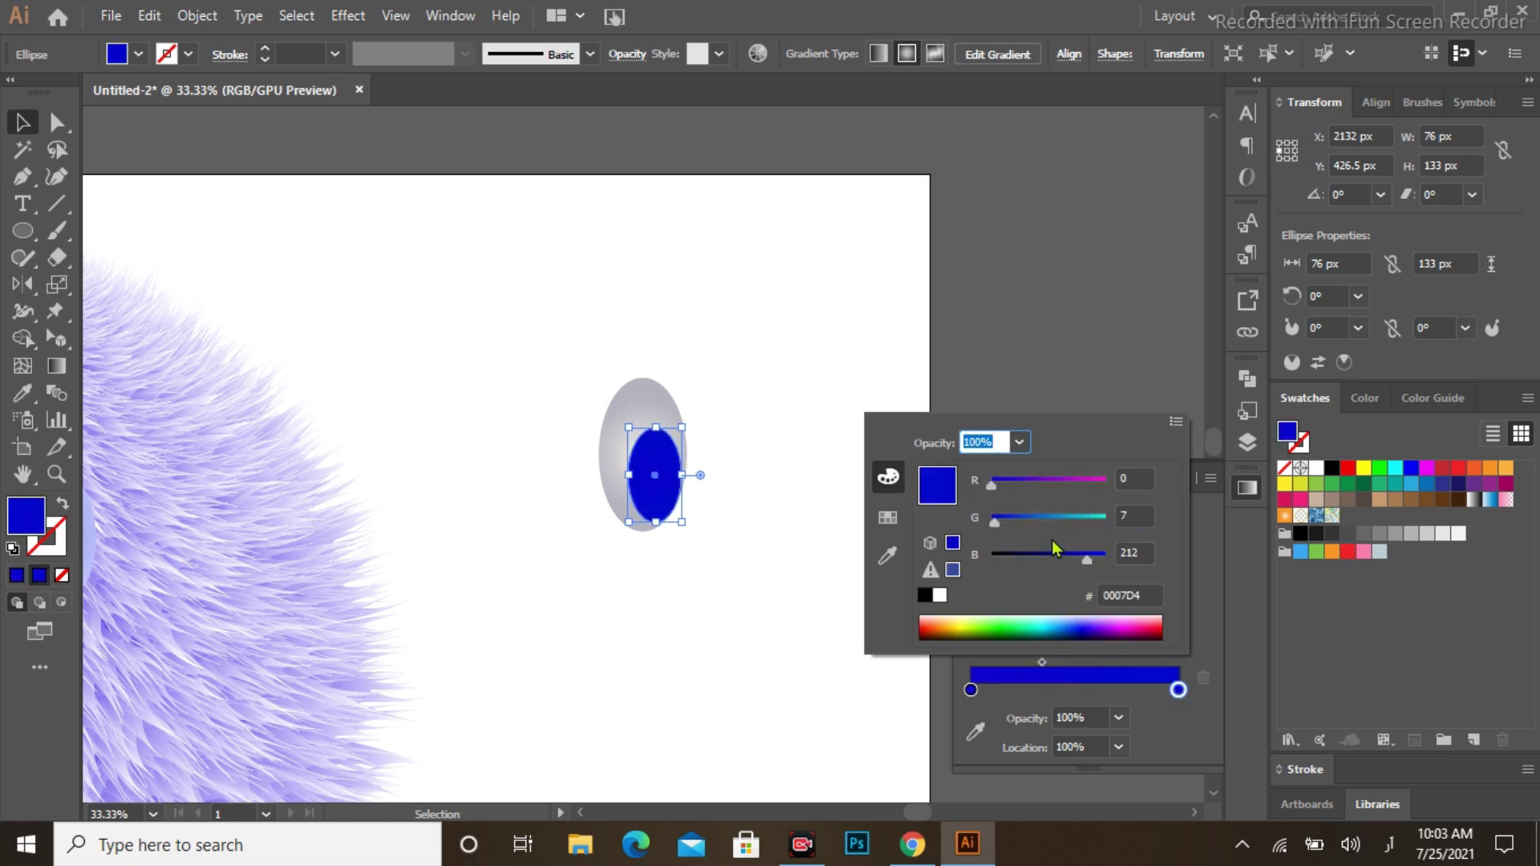
pyautogui.moveTo(1084, 565); pyautogui.dragTo(1051, 566)
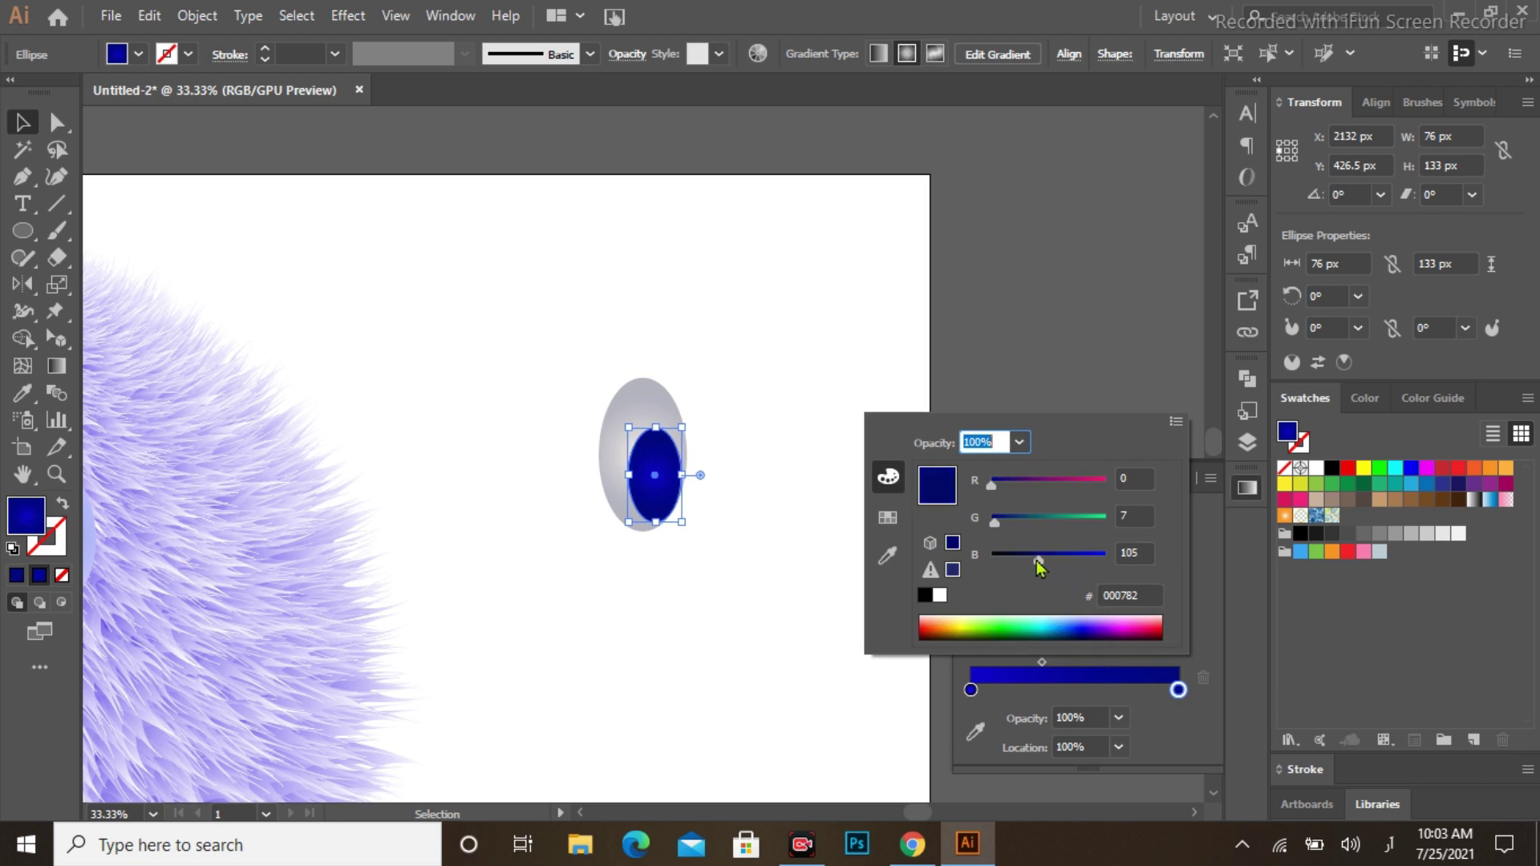
pyautogui.click(653, 491)
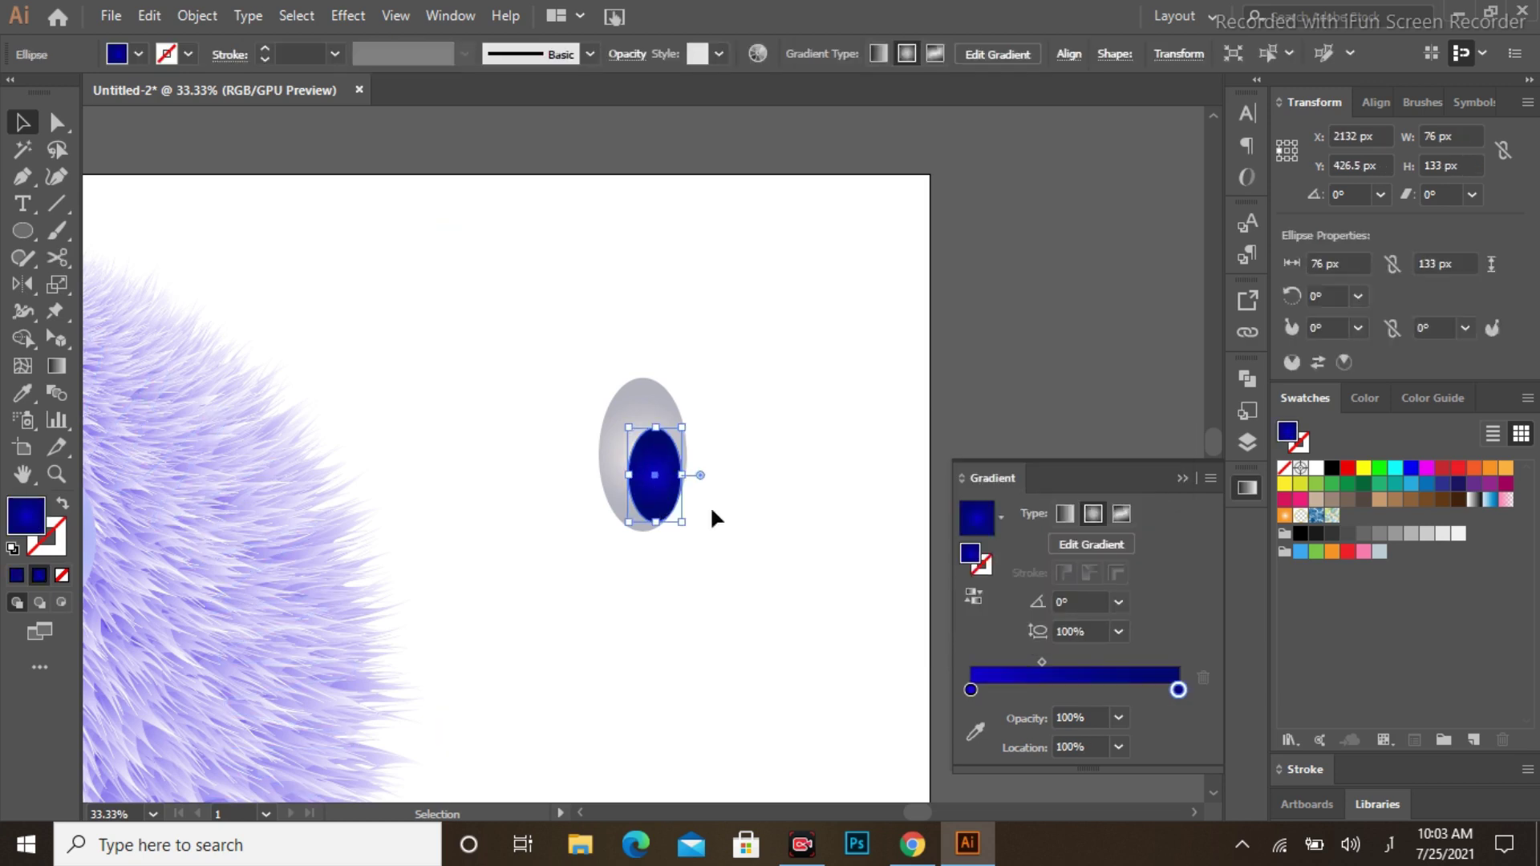
# Sample the fur lavender into one stop, swap the colours, and move the highlight to the upper right
pyautogui.click(976, 731)
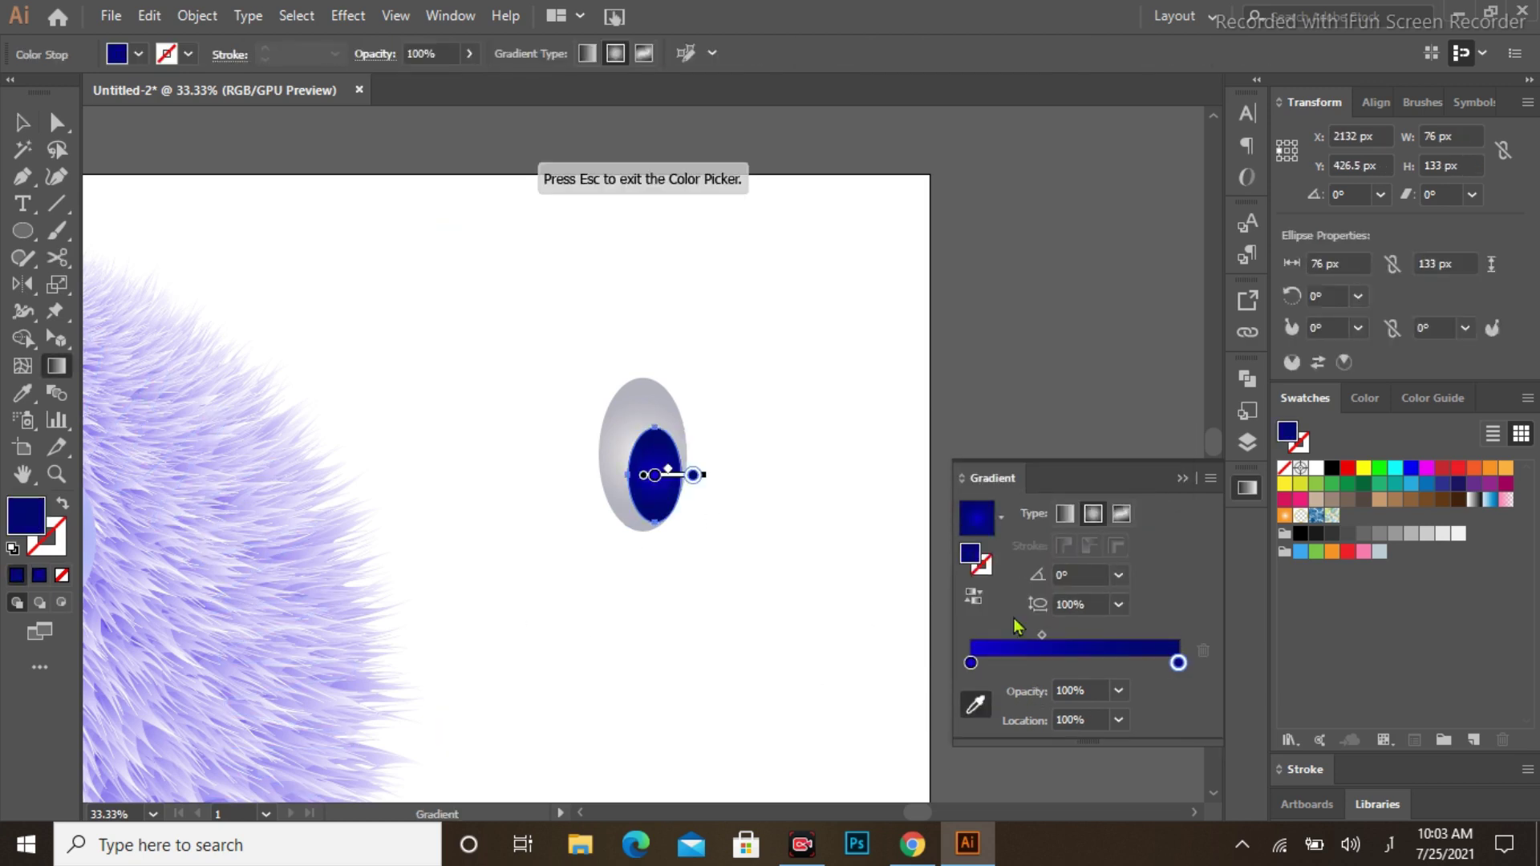
pyautogui.click(172, 621)
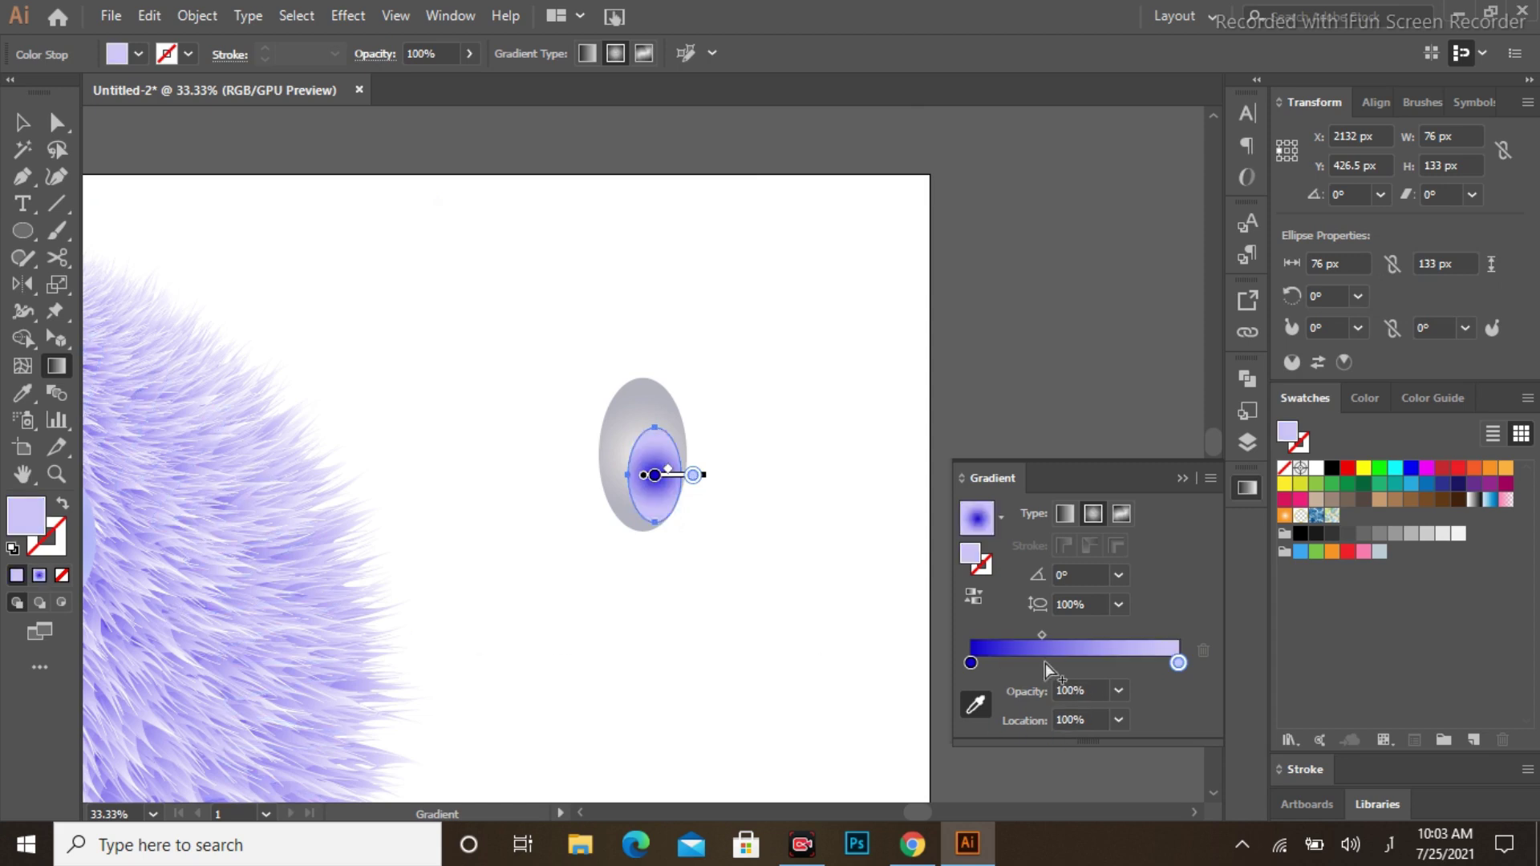
pyautogui.moveTo(1042, 635); pyautogui.dragTo(1105, 640)
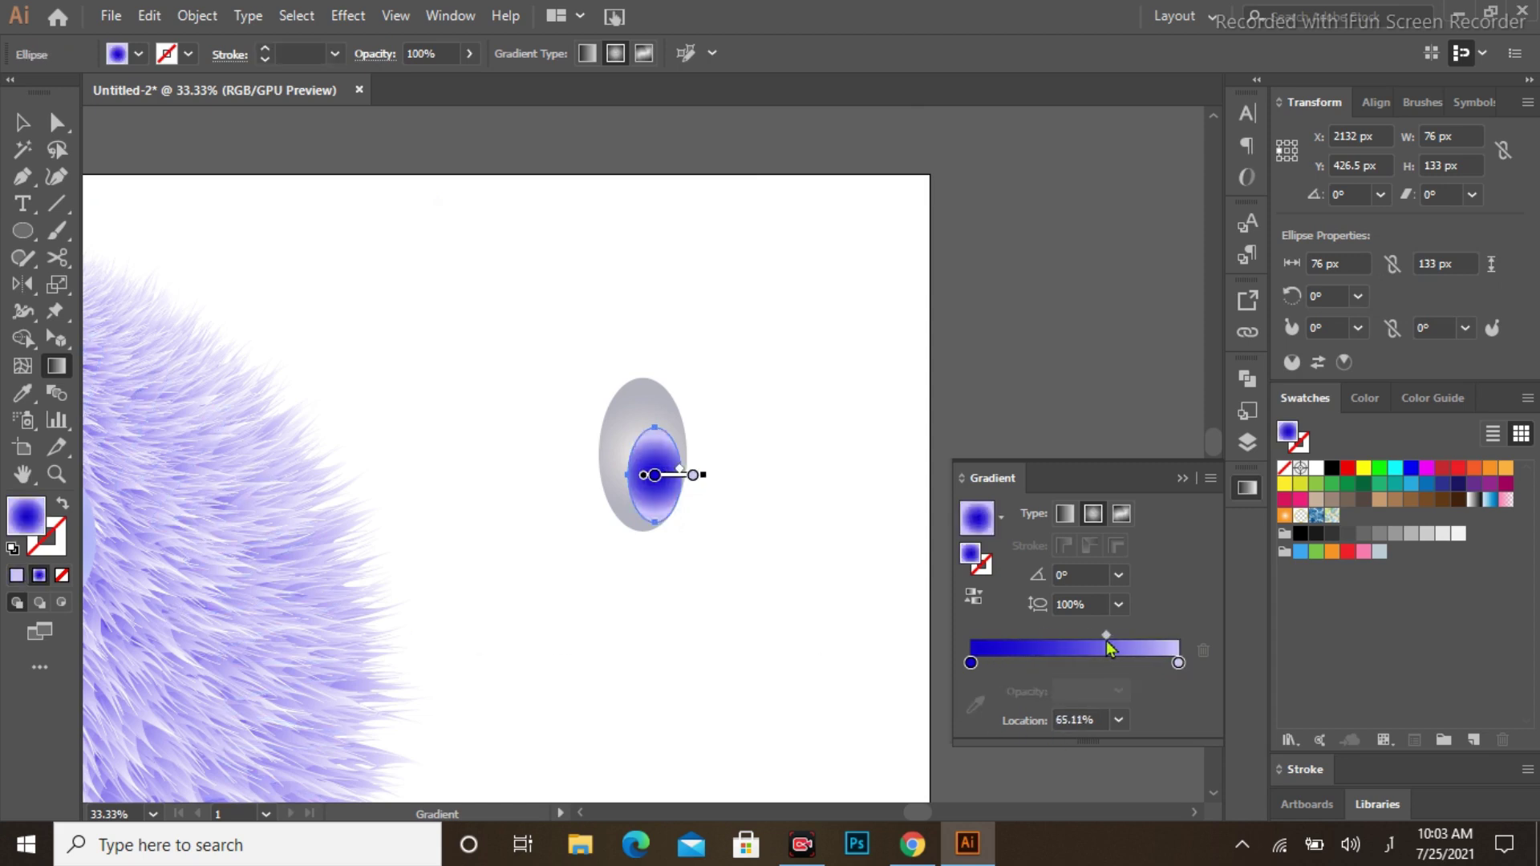
pyautogui.click(974, 597)
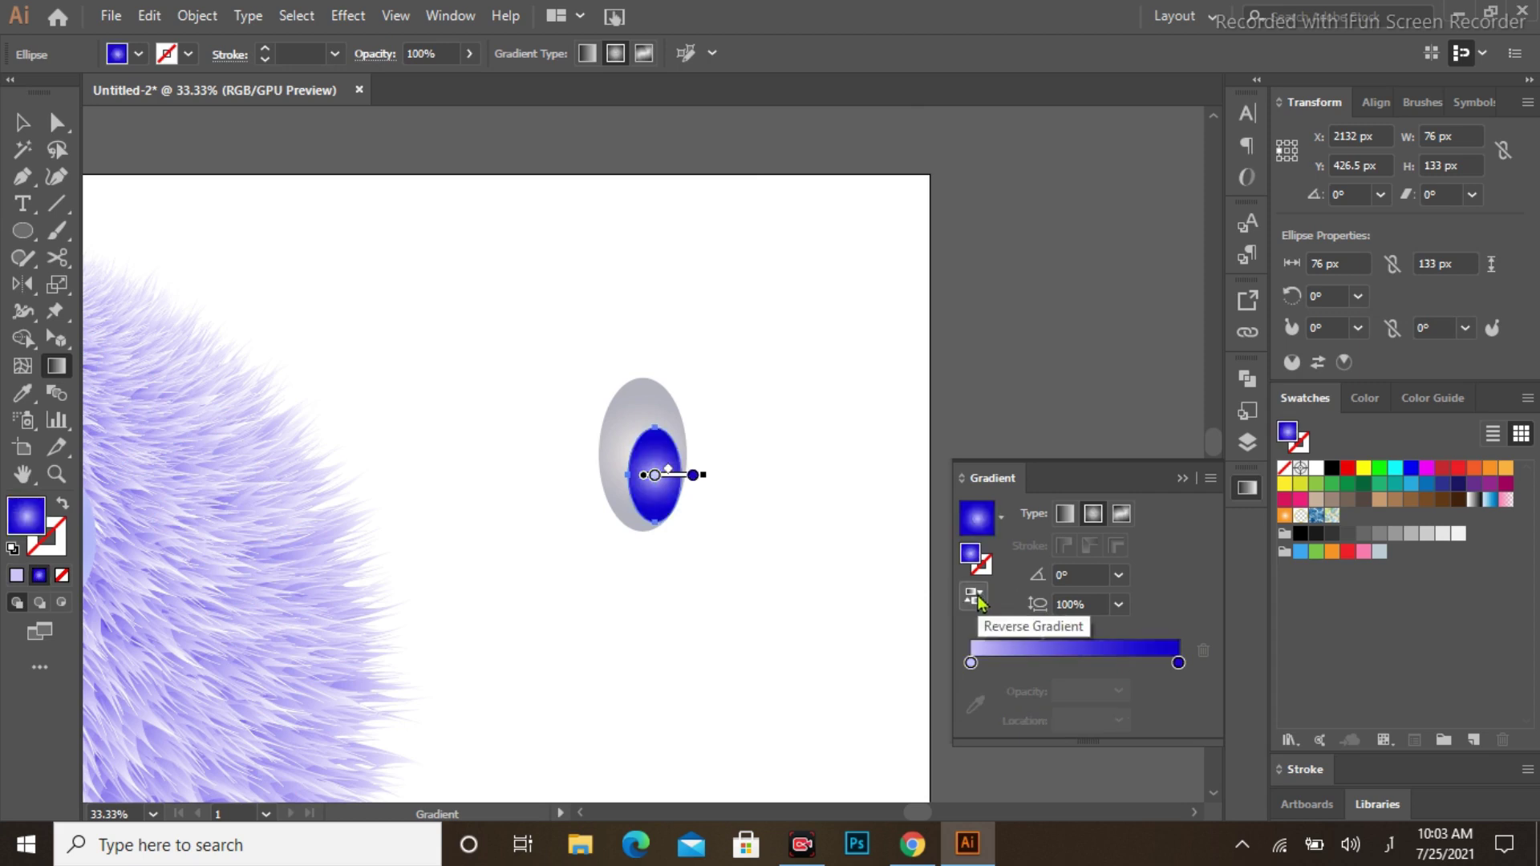
pyautogui.moveTo(678, 441); pyautogui.dragTo(630, 507)
pyautogui.press('v')
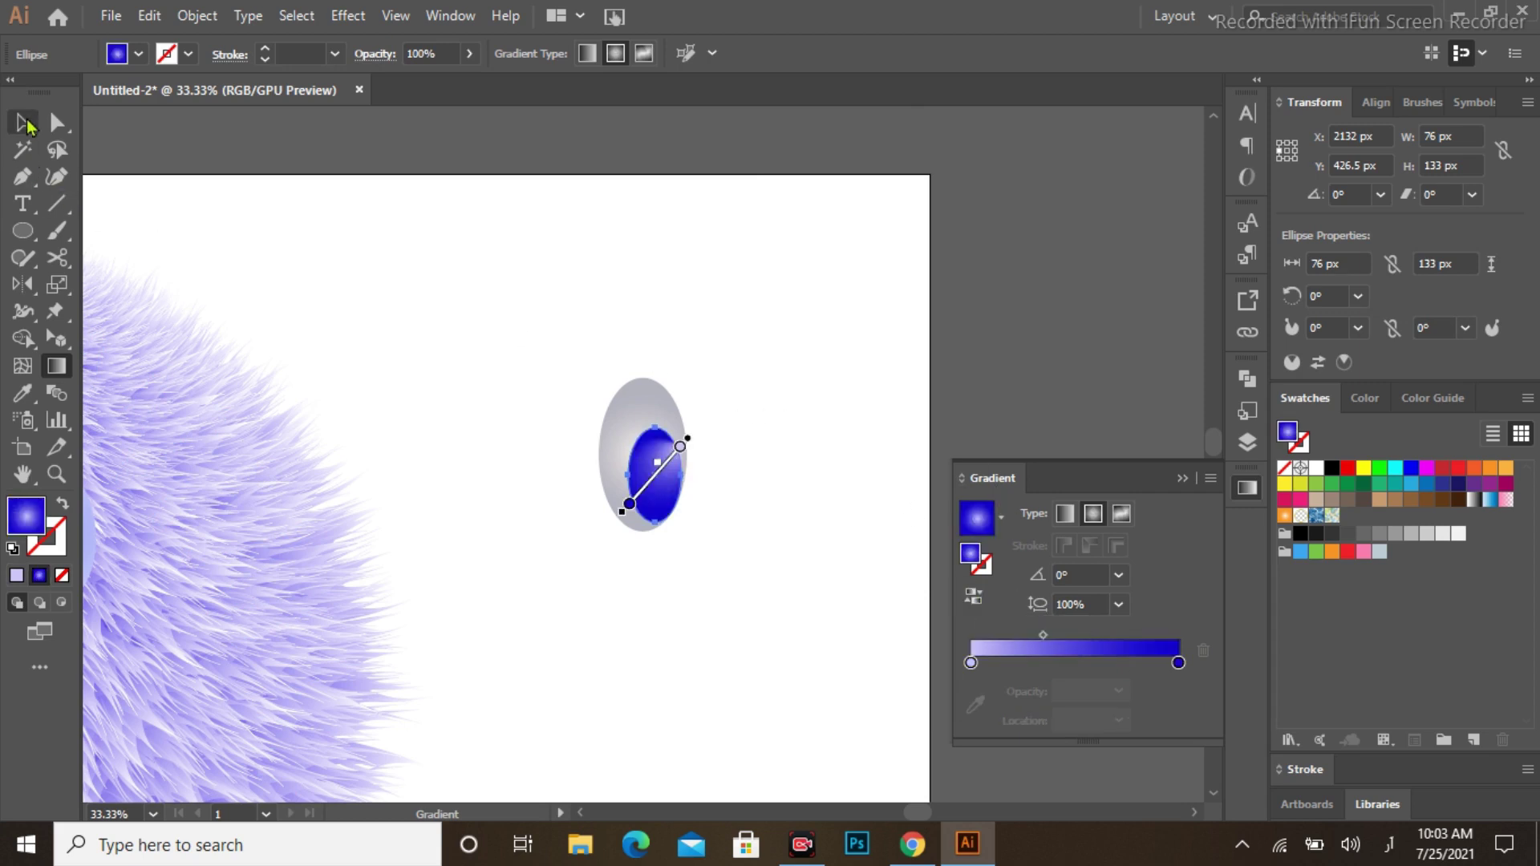
pyautogui.click(739, 498)
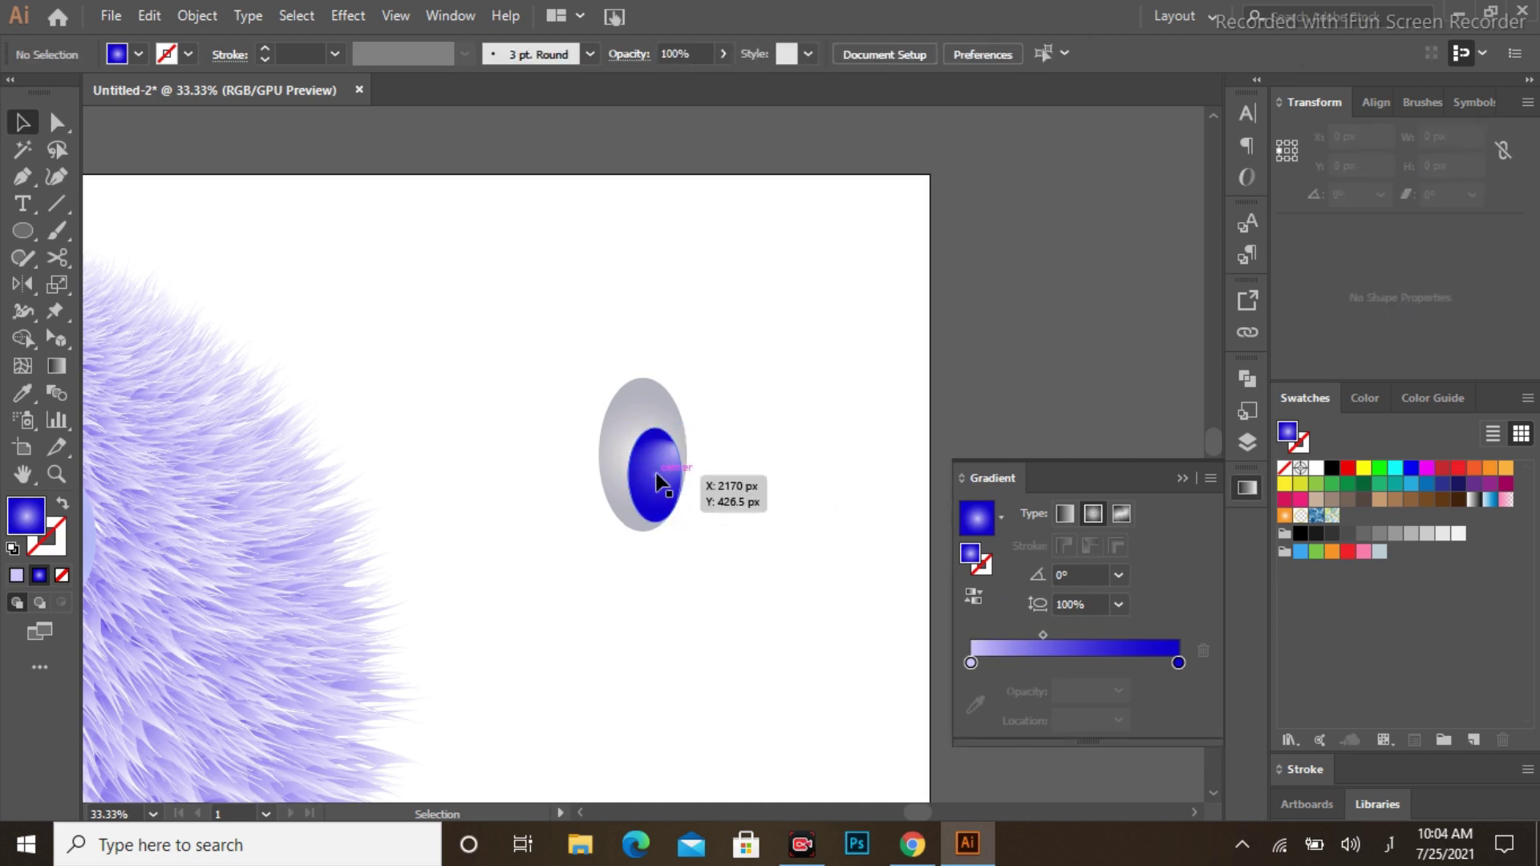
pyautogui.click(676, 503)
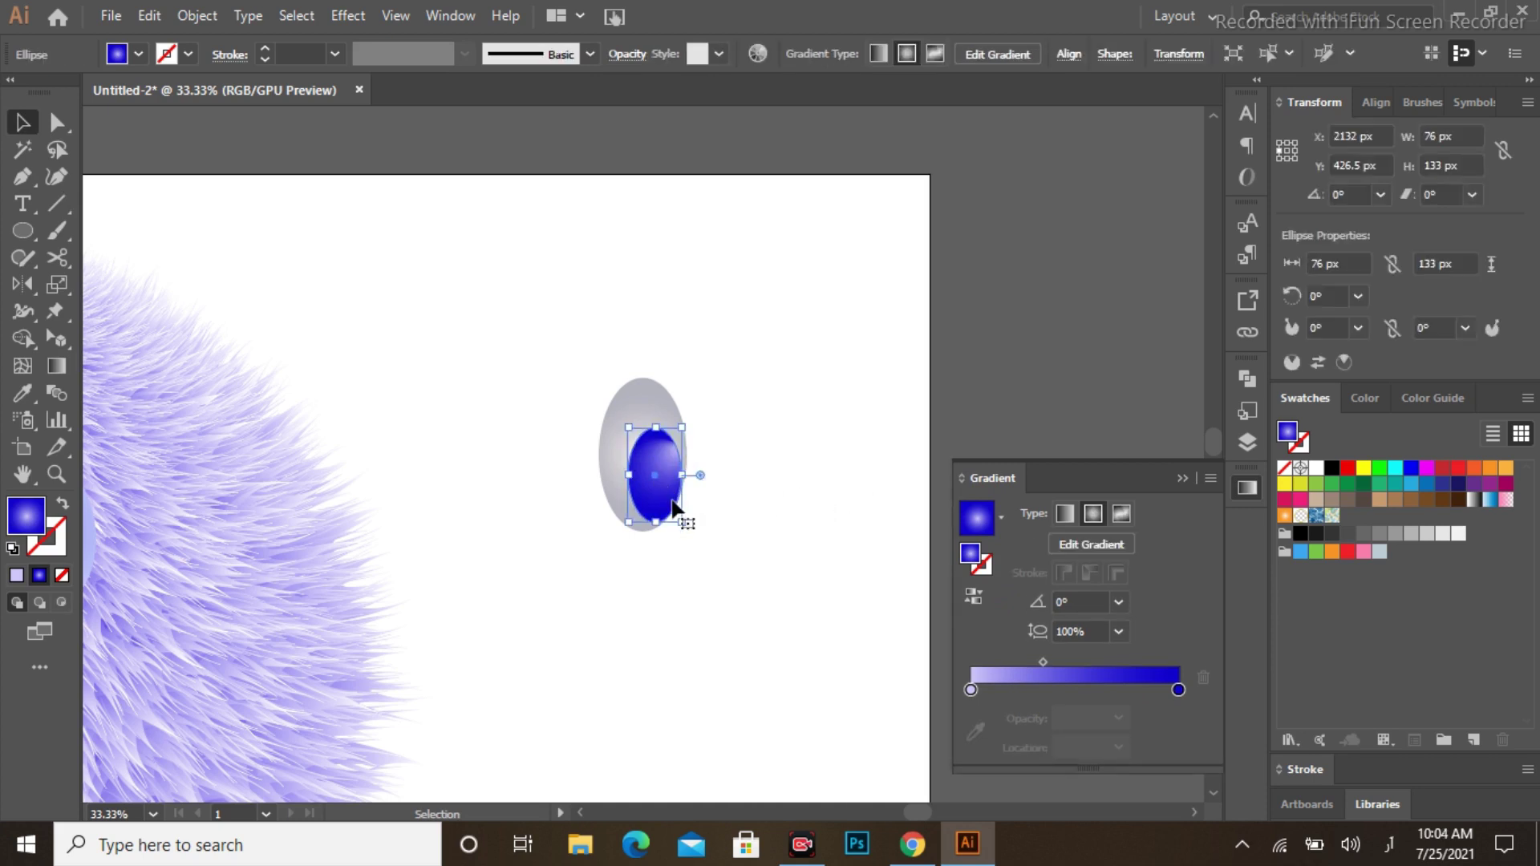
# Paste a shrunken copy of the iris, fill it black, and shift it right as the pupil
pyautogui.click(149, 16)
pyautogui.click(213, 119)
pyautogui.click(151, 17)
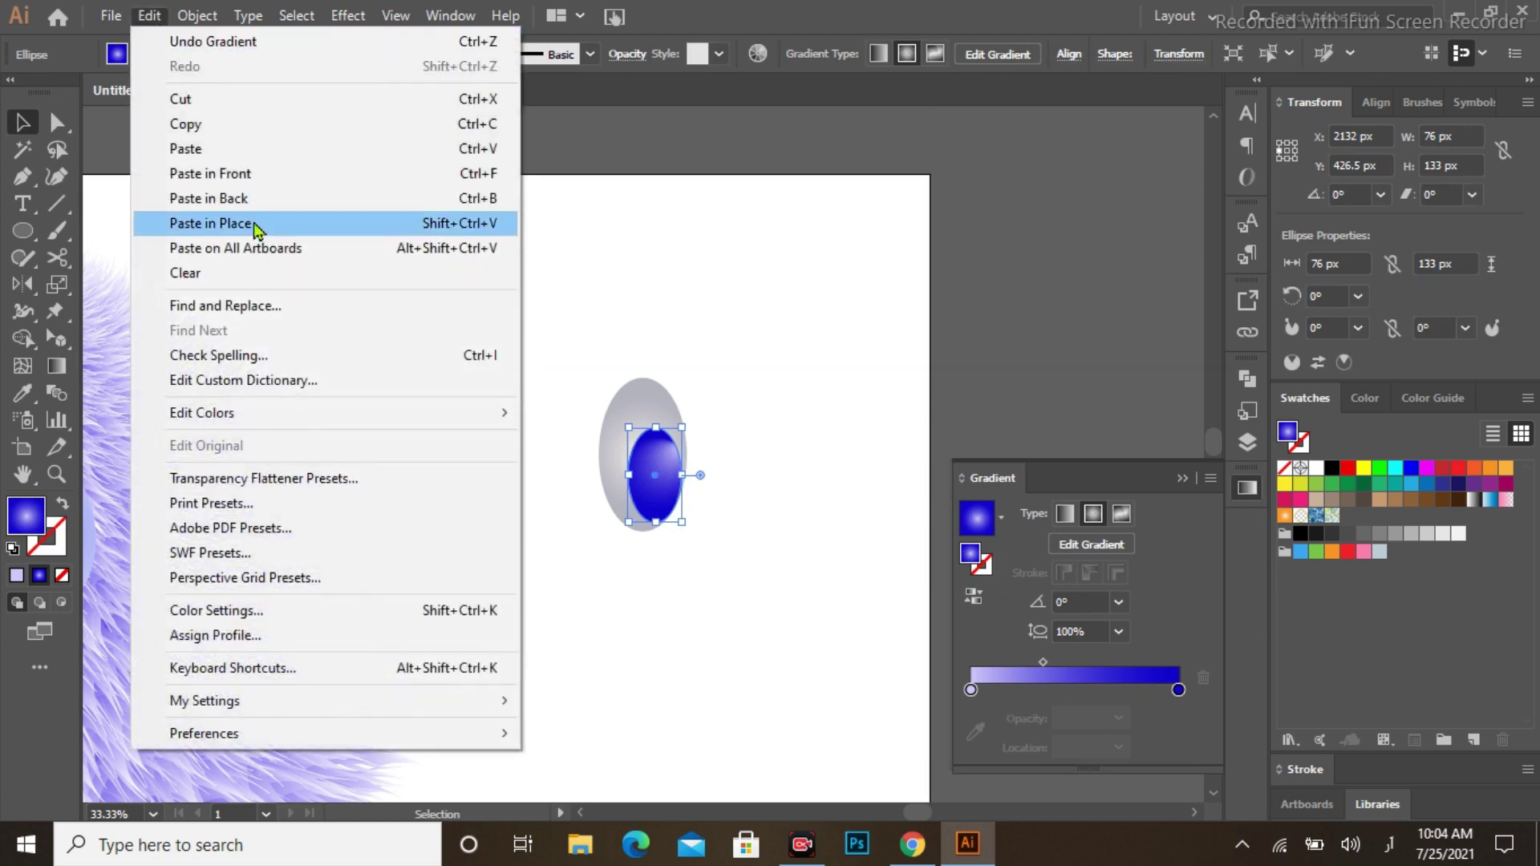
pyautogui.click(233, 225)
pyautogui.moveTo(682, 524); pyautogui.dragTo(672, 520)
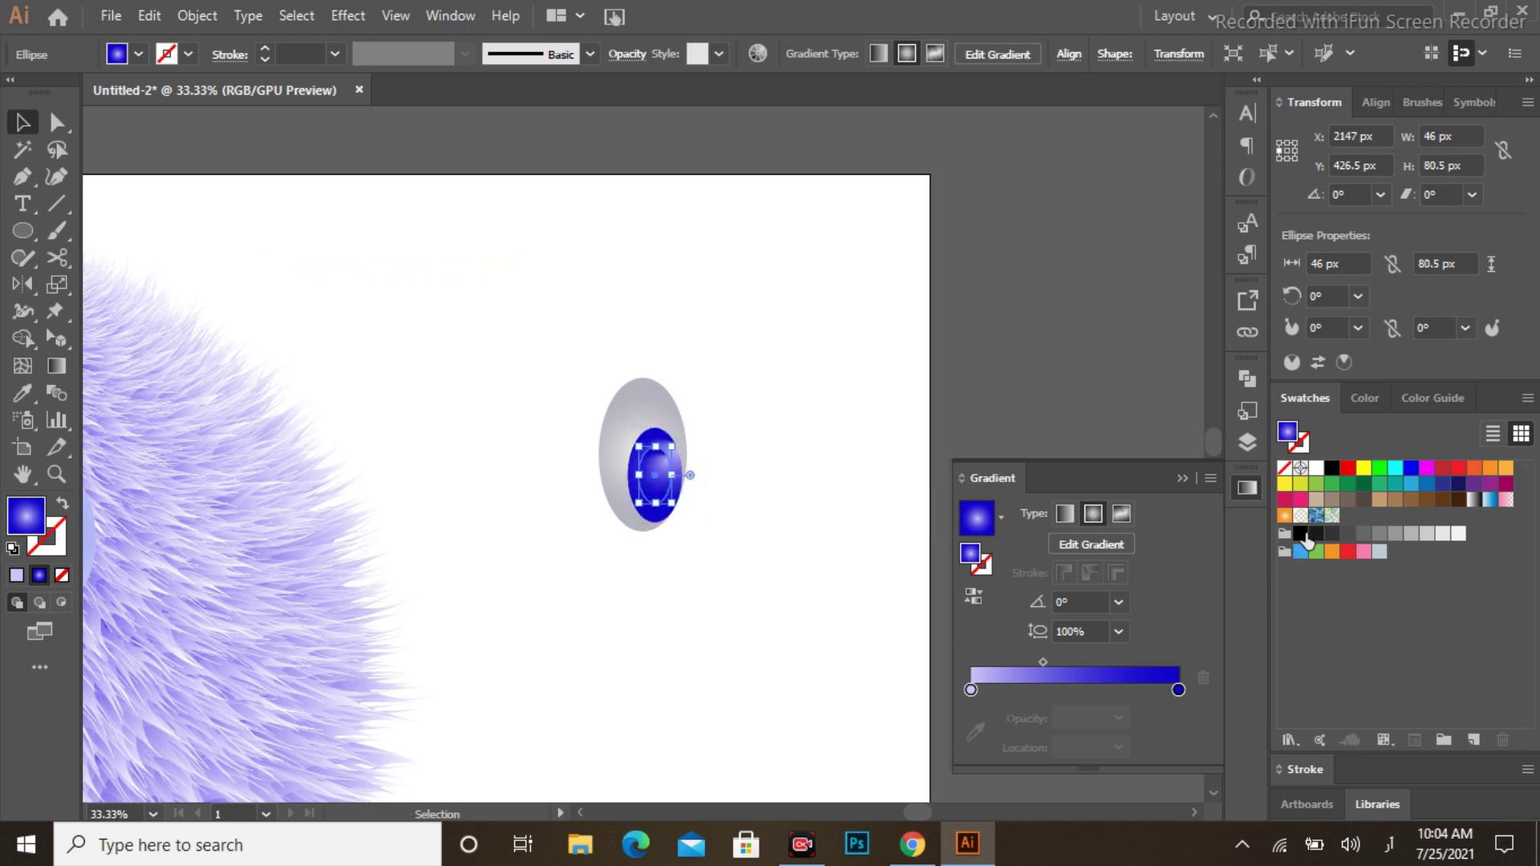
pyautogui.click(1301, 534)
pyautogui.moveTo(653, 493); pyautogui.dragTo(670, 497)
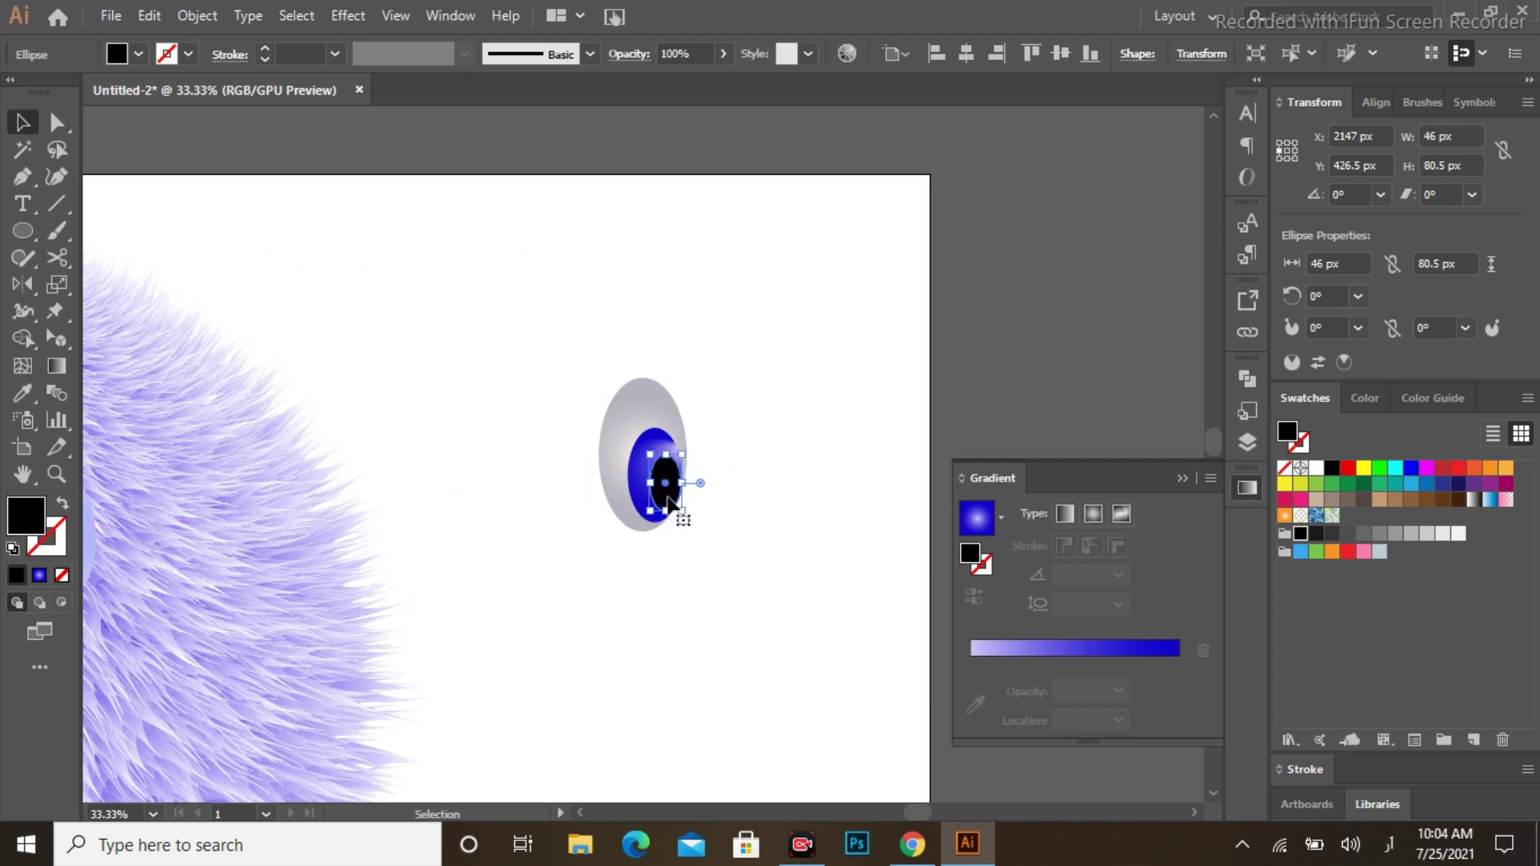
pyautogui.click(752, 438)
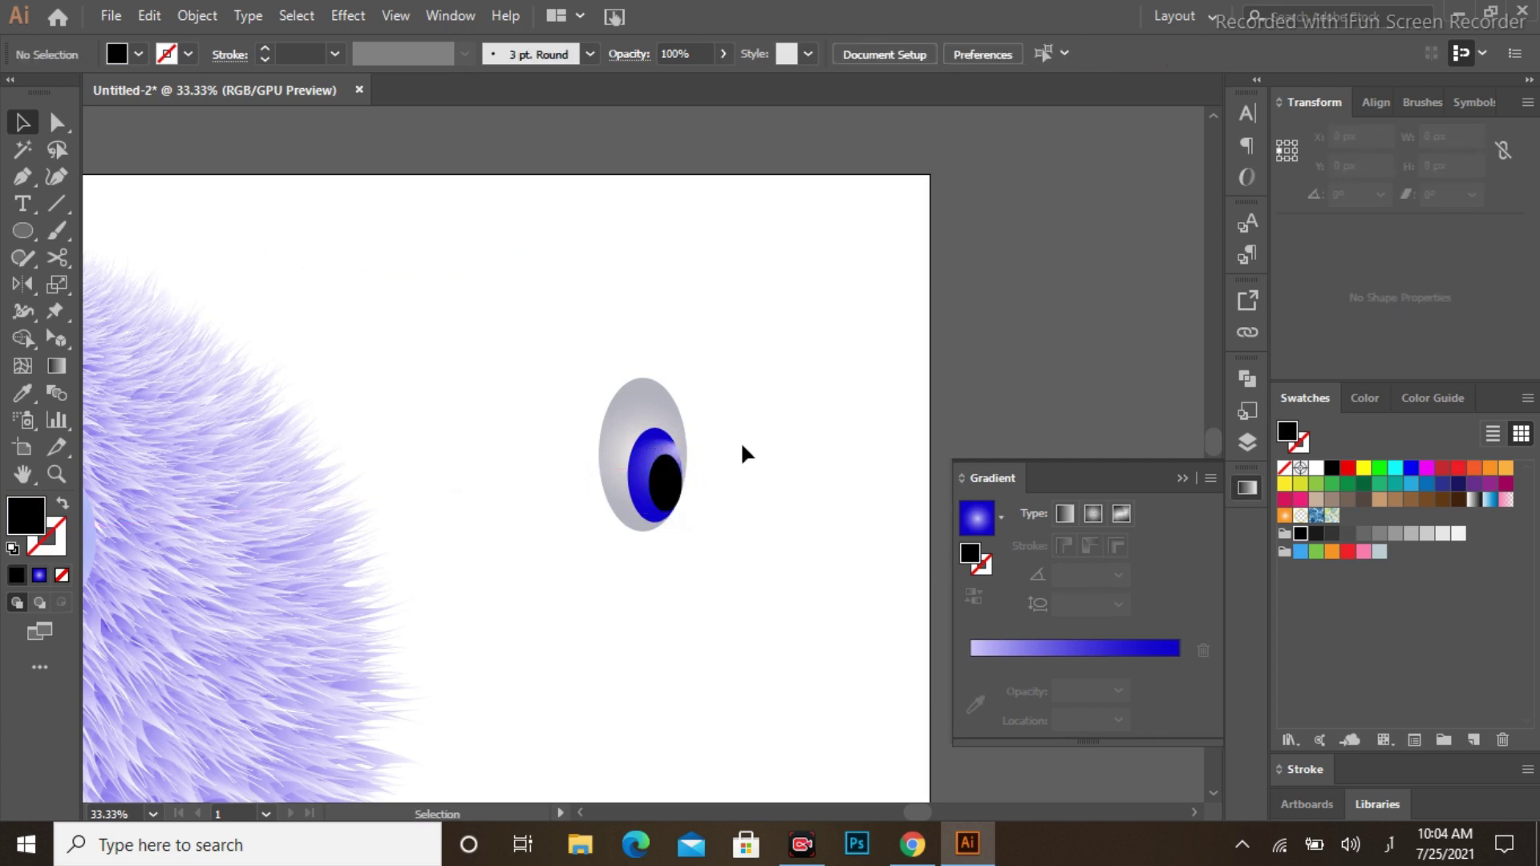
# Draw a small white oval and move it onto the pupil as a highlight
pyautogui.click(31, 234)
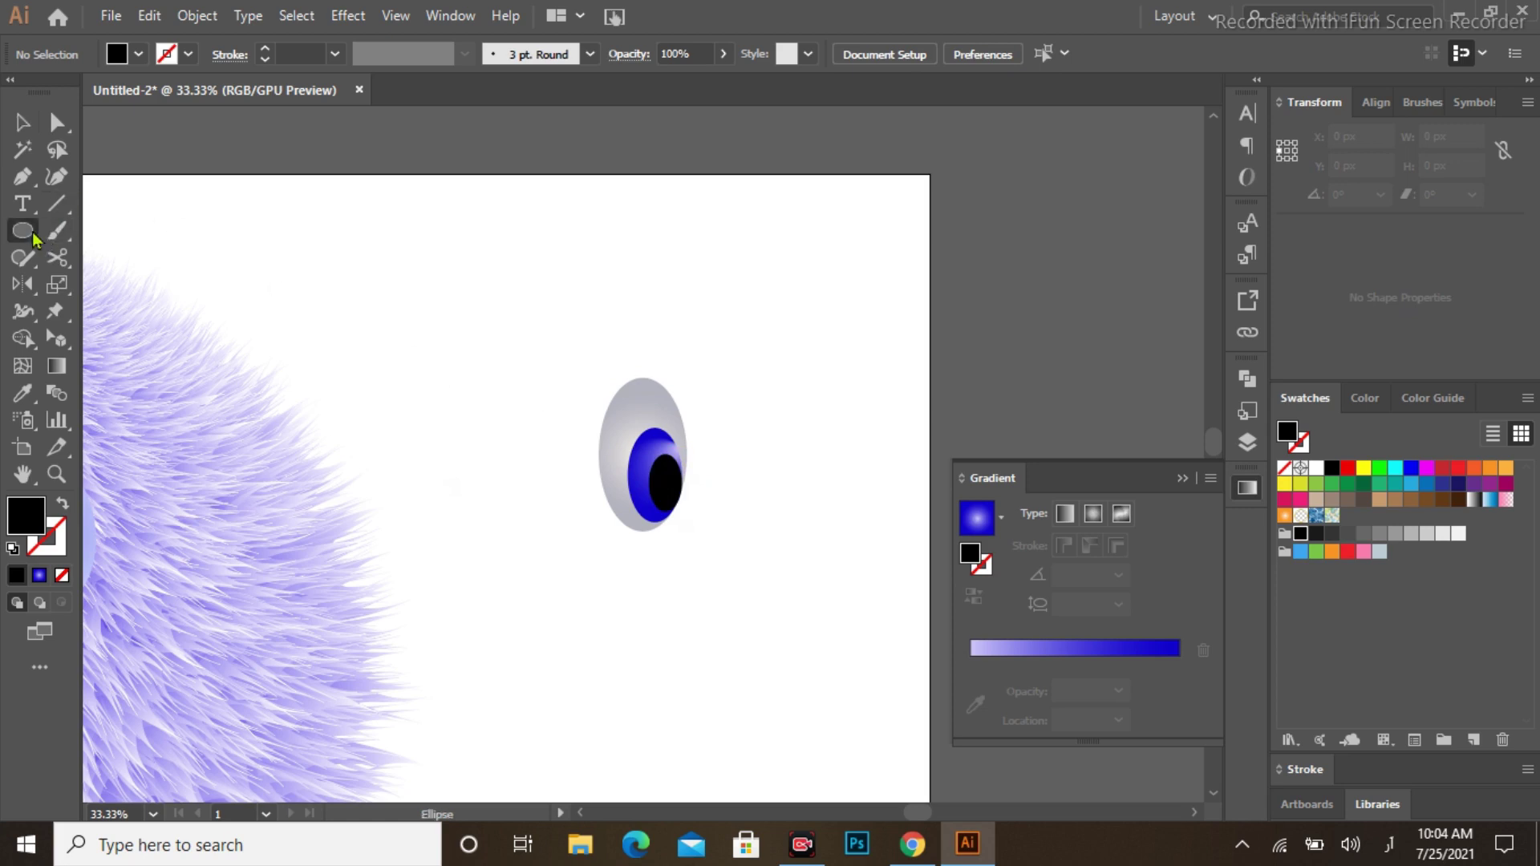
pyautogui.moveTo(542, 258); pyautogui.dragTo(561, 282)
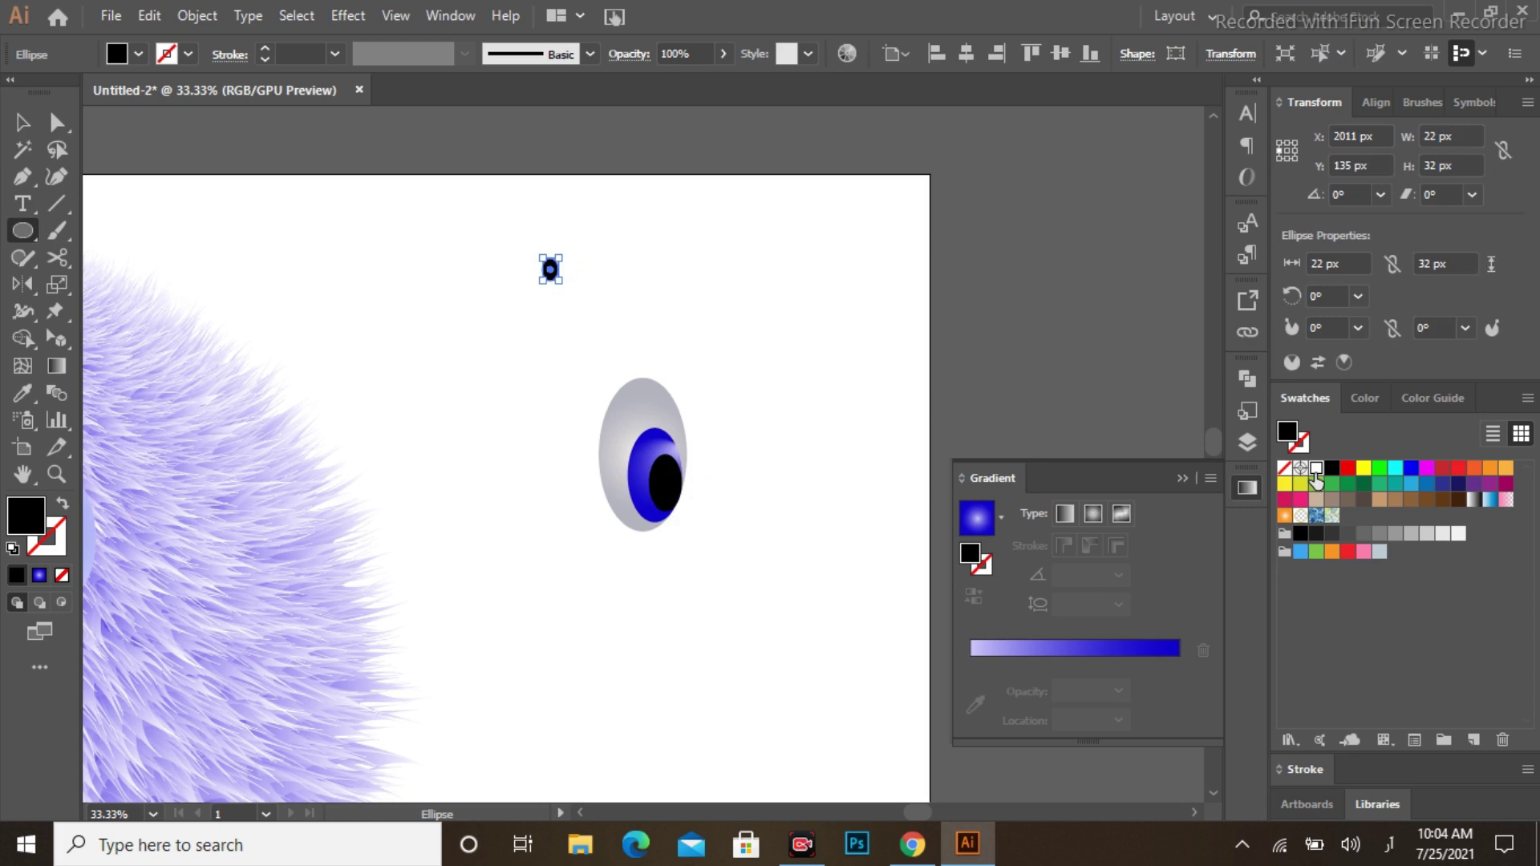
pyautogui.click(1316, 471)
pyautogui.click(22, 124)
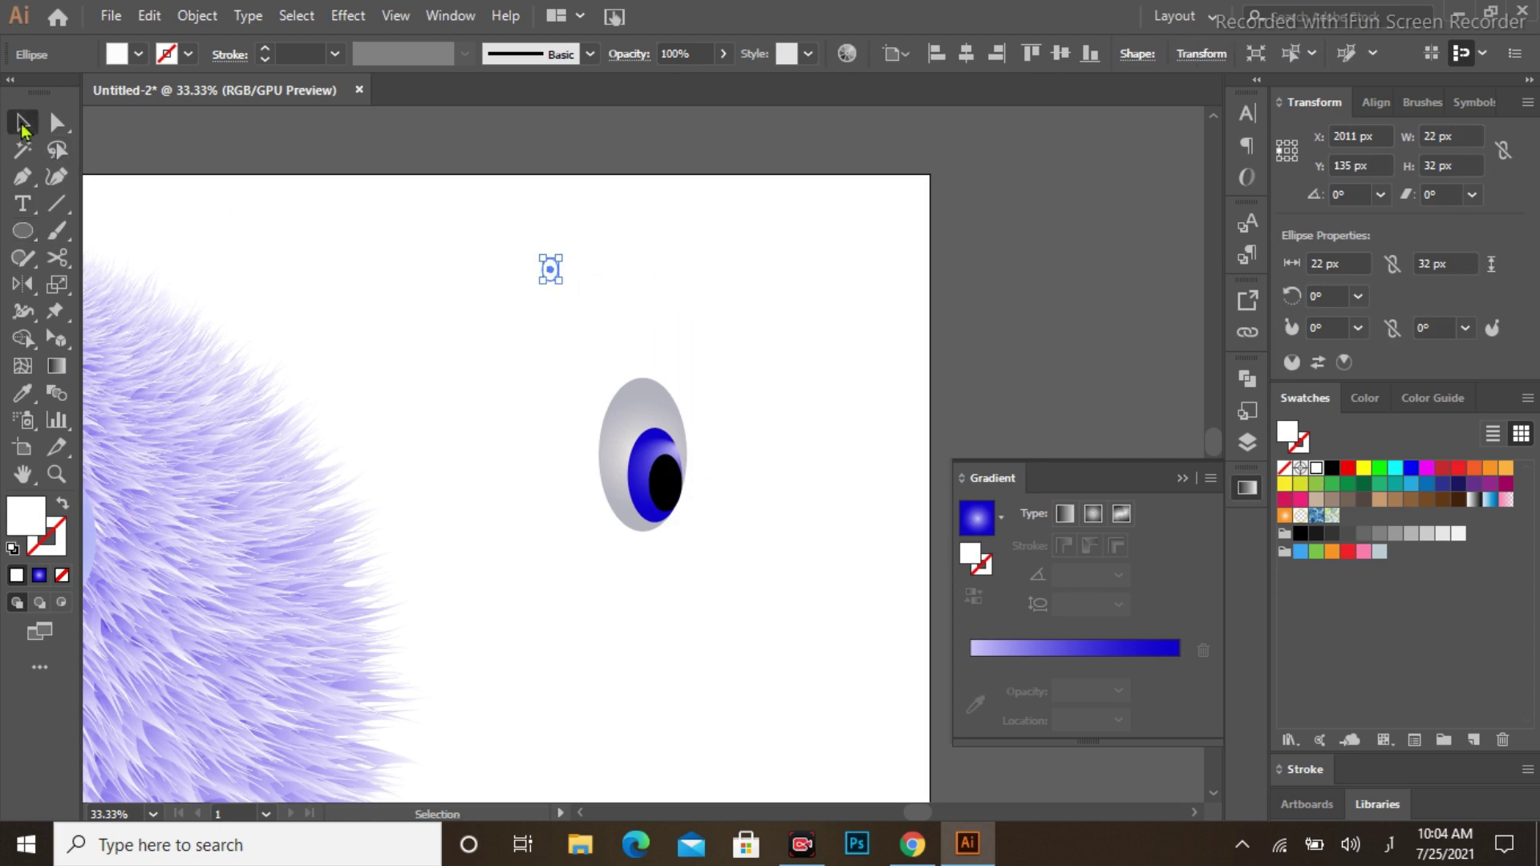
pyautogui.moveTo(548, 274); pyautogui.dragTo(660, 464)
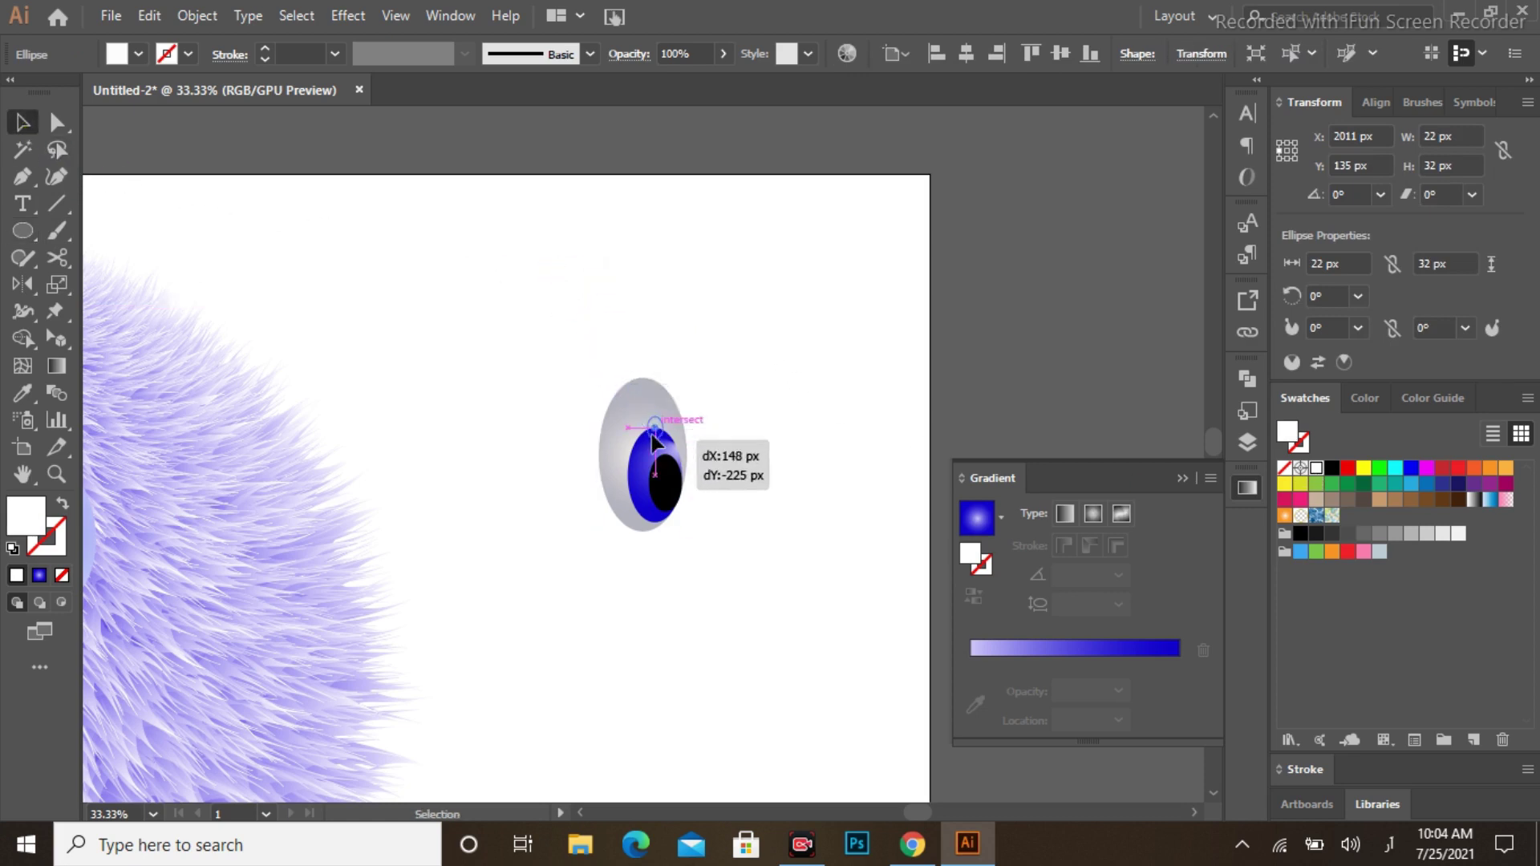
pyautogui.click(688, 491)
pyautogui.click(675, 466)
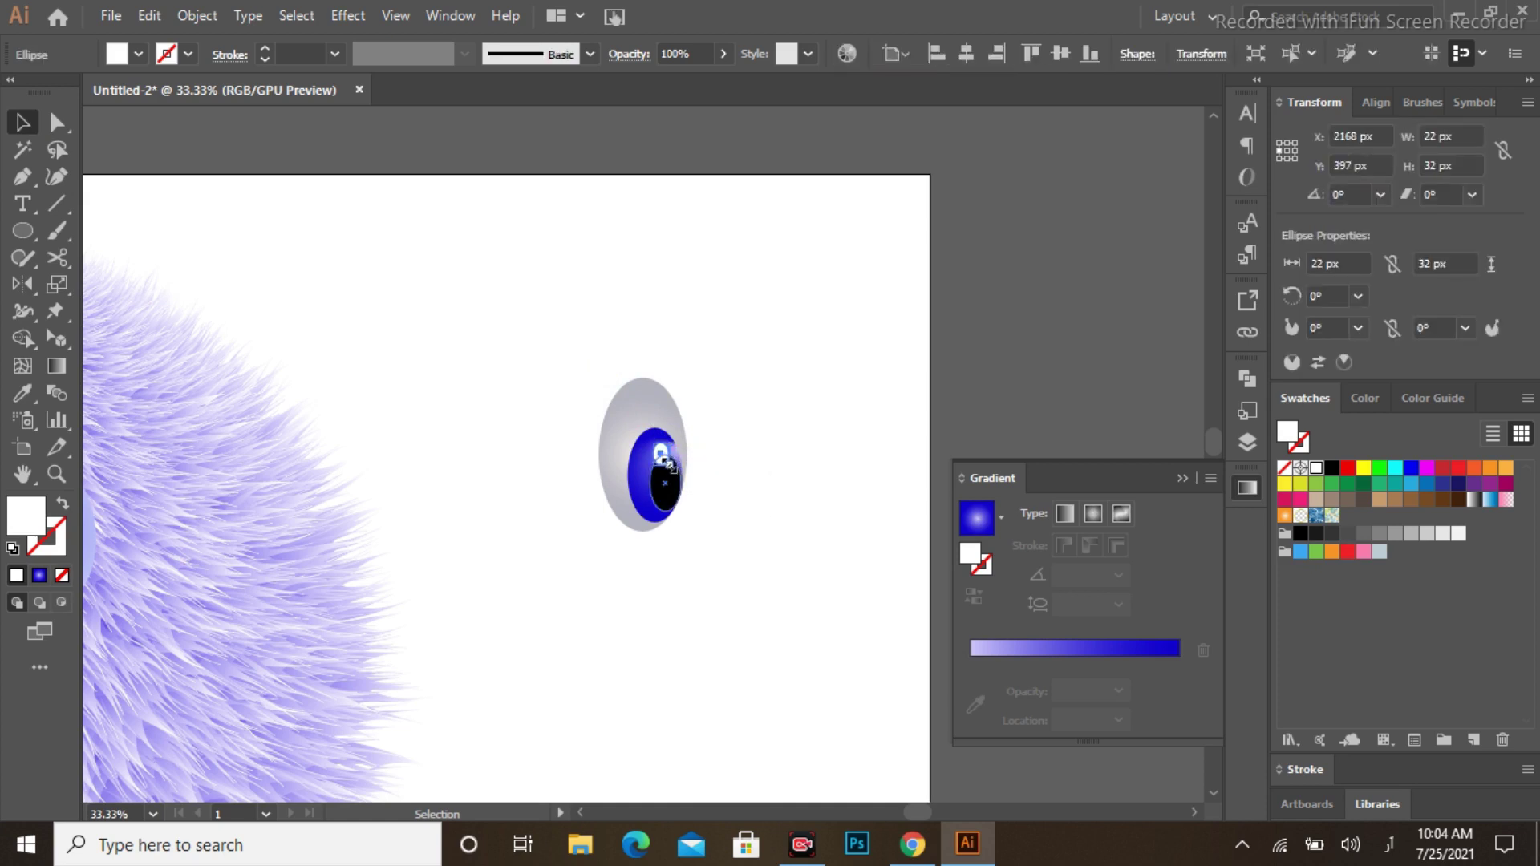
pyautogui.hotkey('ctrl', 'shift', 'a')
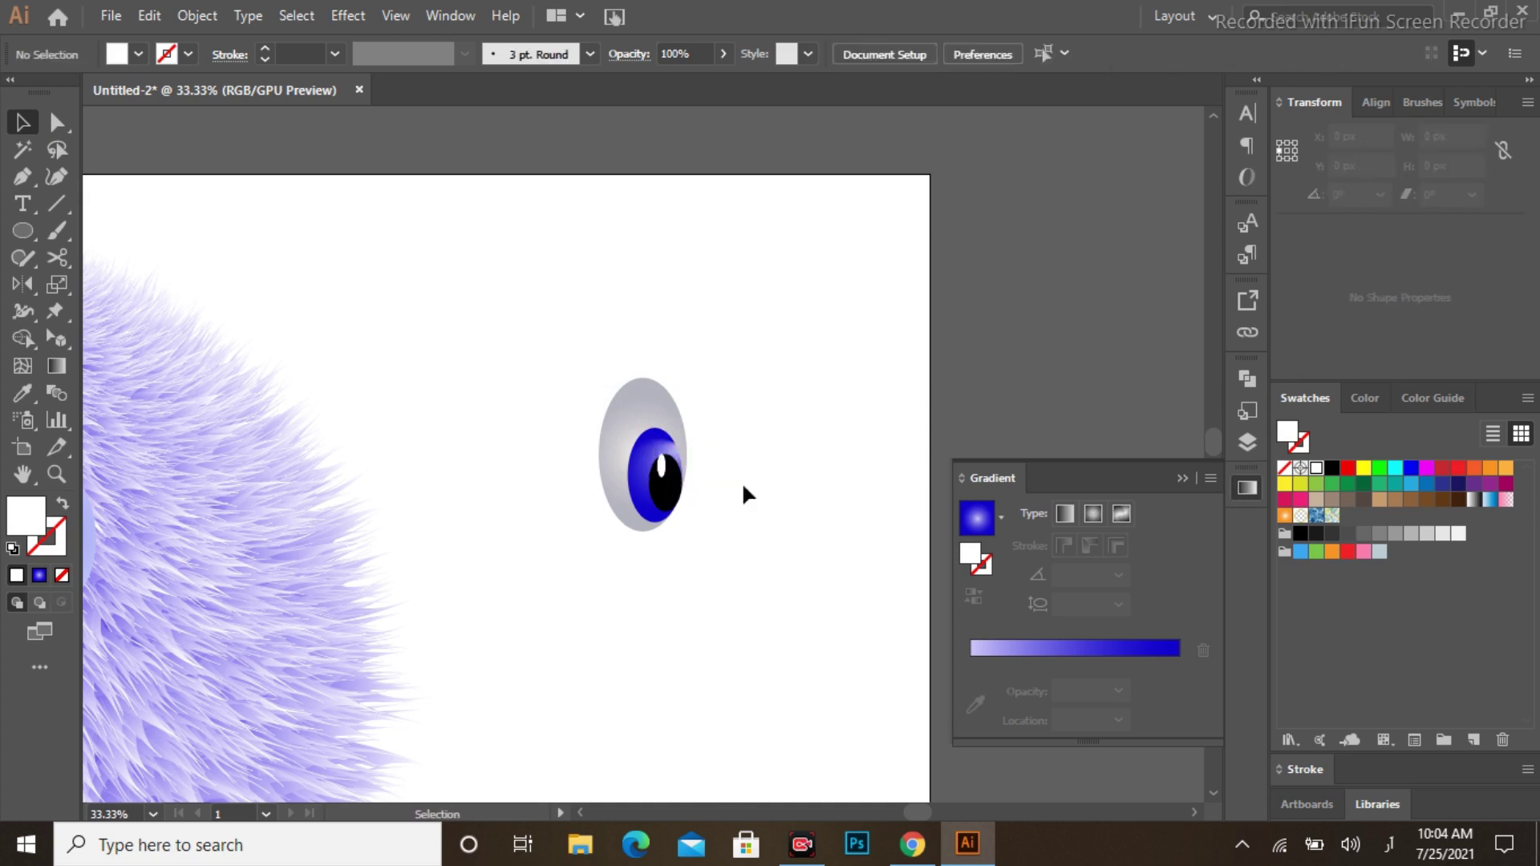
pyautogui.click(1183, 479)
# Make a vertically reflected copy of the eye and place it beside the original
pyautogui.moveTo(570, 361); pyautogui.dragTo(730, 562)
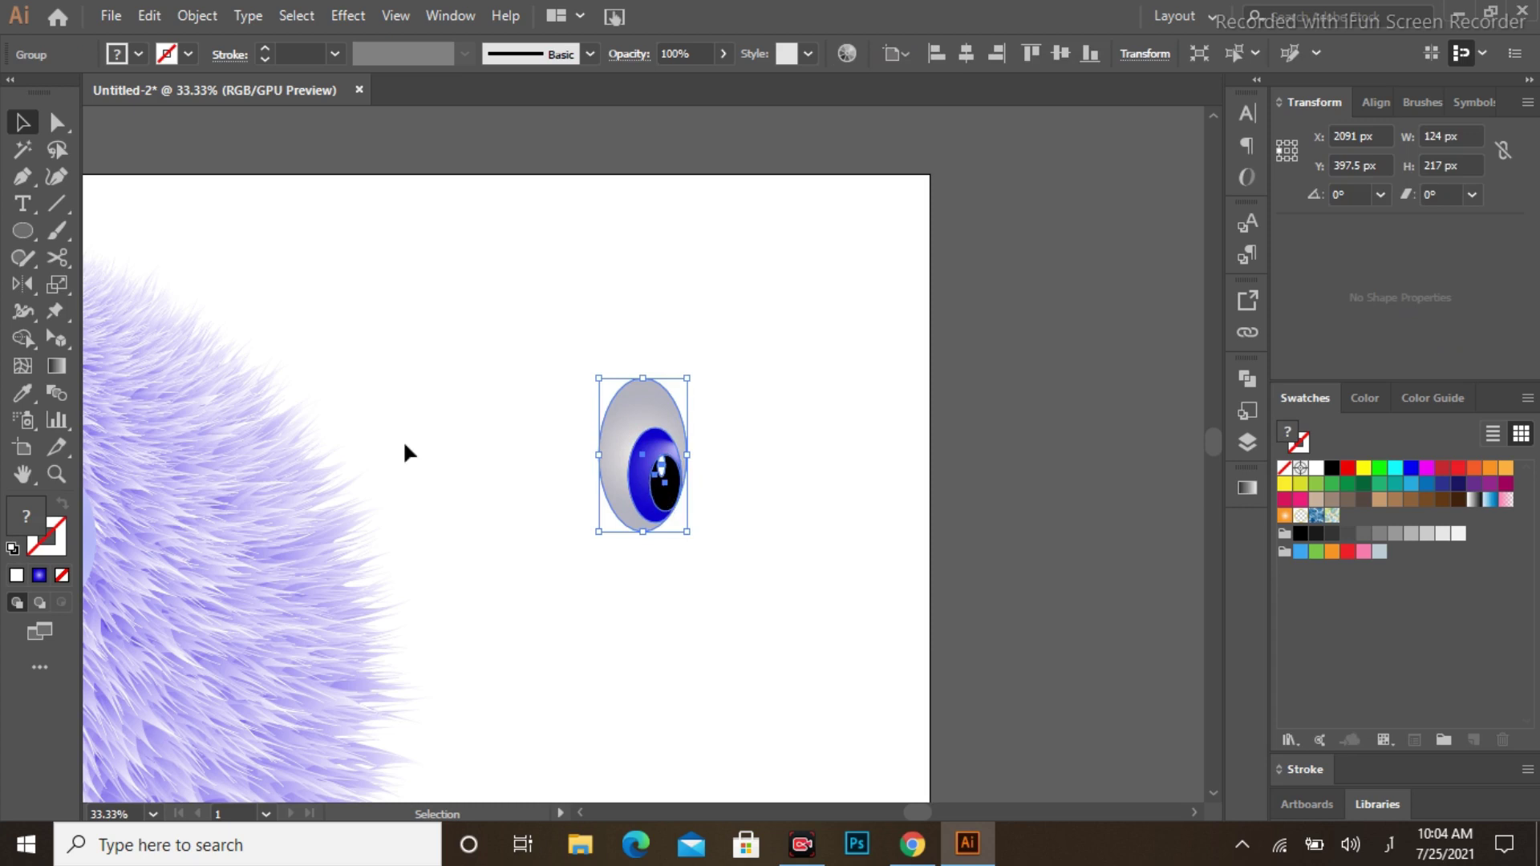
pyautogui.press('o')
pyautogui.doubleClick(19, 285)
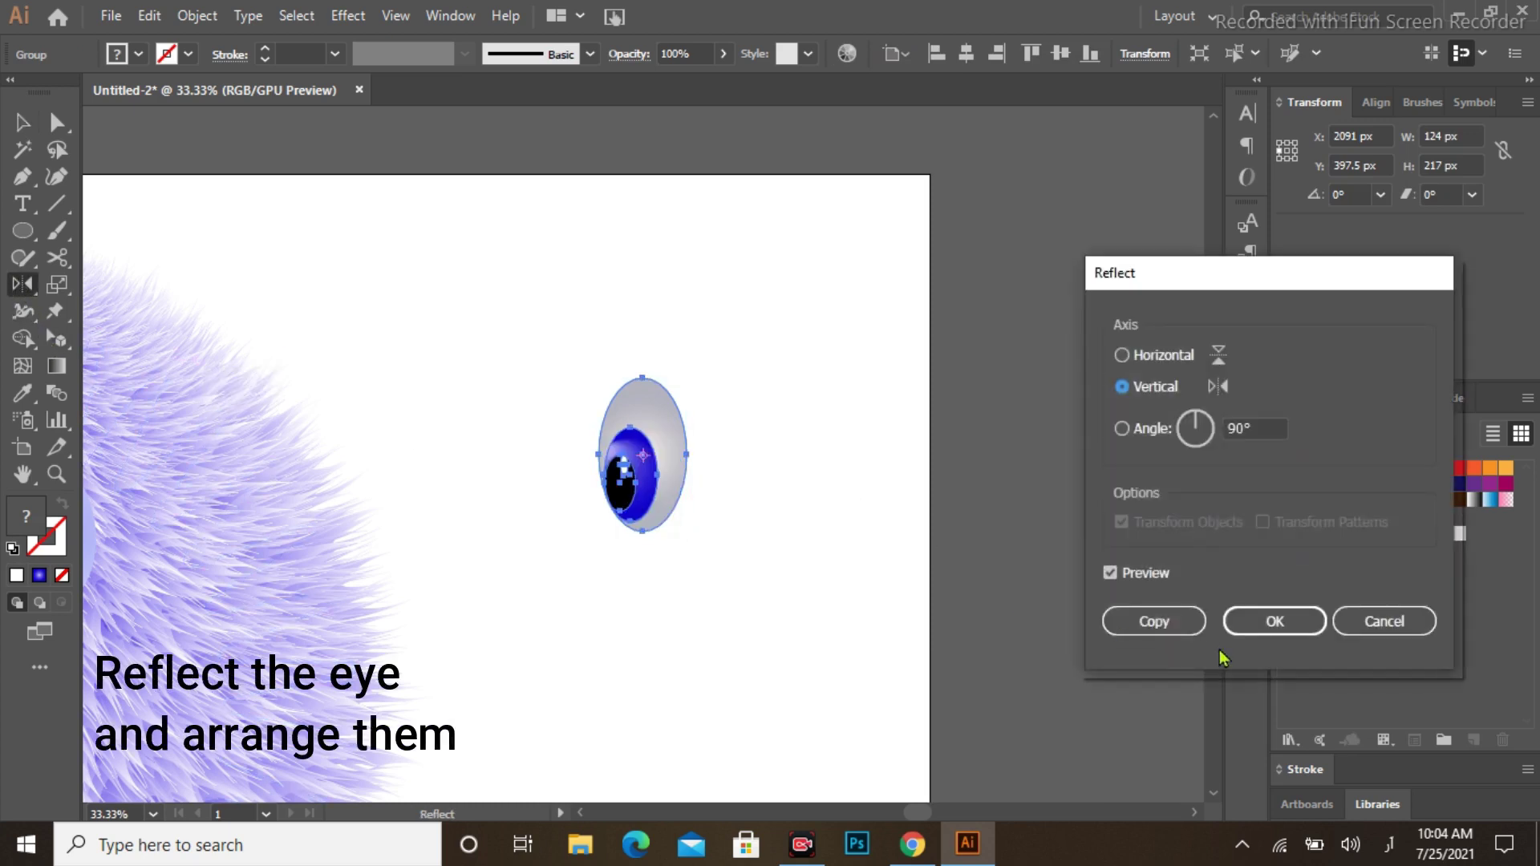
pyautogui.click(1179, 624)
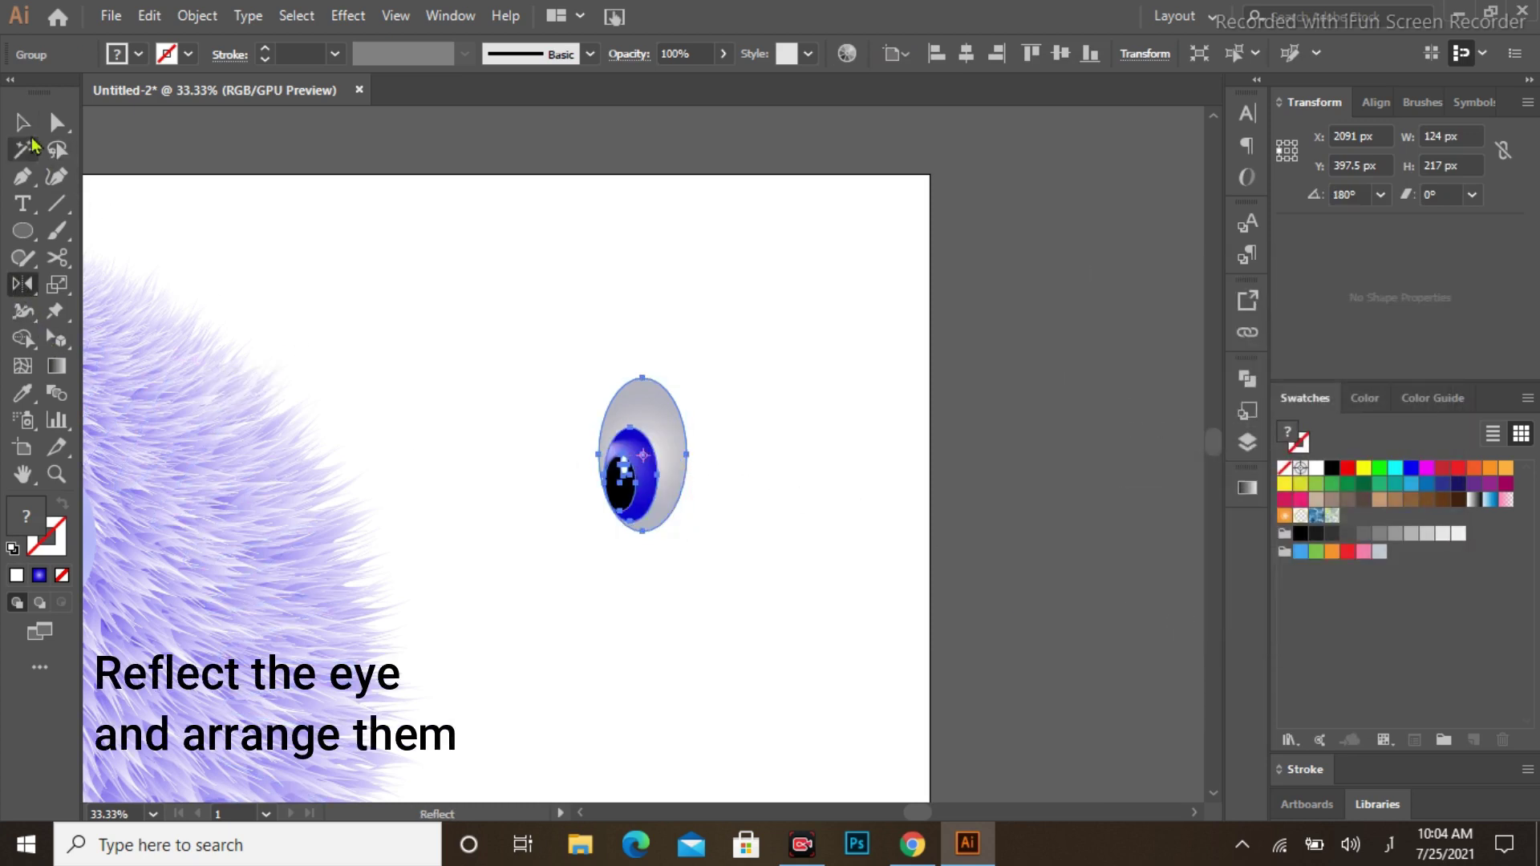
pyautogui.press('v')
pyautogui.moveTo(654, 479)
pyautogui.mouseDown()
pyautogui.moveTo(743, 491)
pyautogui.moveTo(652, 491)
pyautogui.mouseUp()
# Level the two eyes, group them, and move the pair onto the fur ball's face
pyautogui.click(824, 488)
pyautogui.moveTo(748, 467); pyautogui.dragTo(748, 482)
pyautogui.hotkey('ctrl', 'a')
pyautogui.hotkey('ctrl', 'g')
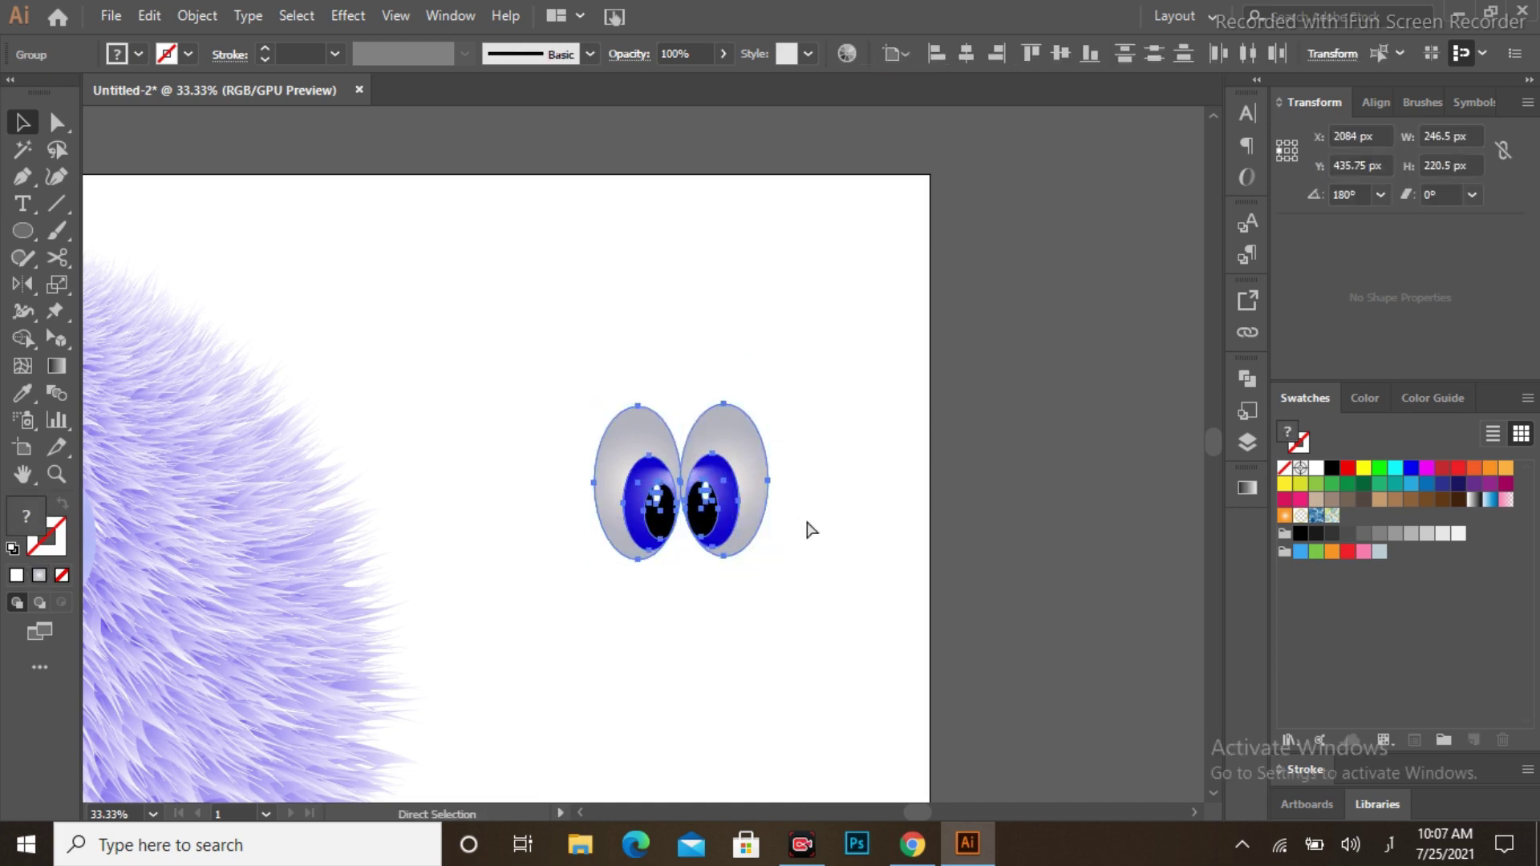
pyautogui.hotkey('ctrl', '-')
pyautogui.hotkey('ctrl', '-')
pyautogui.moveTo(622, 475); pyautogui.dragTo(283, 491)
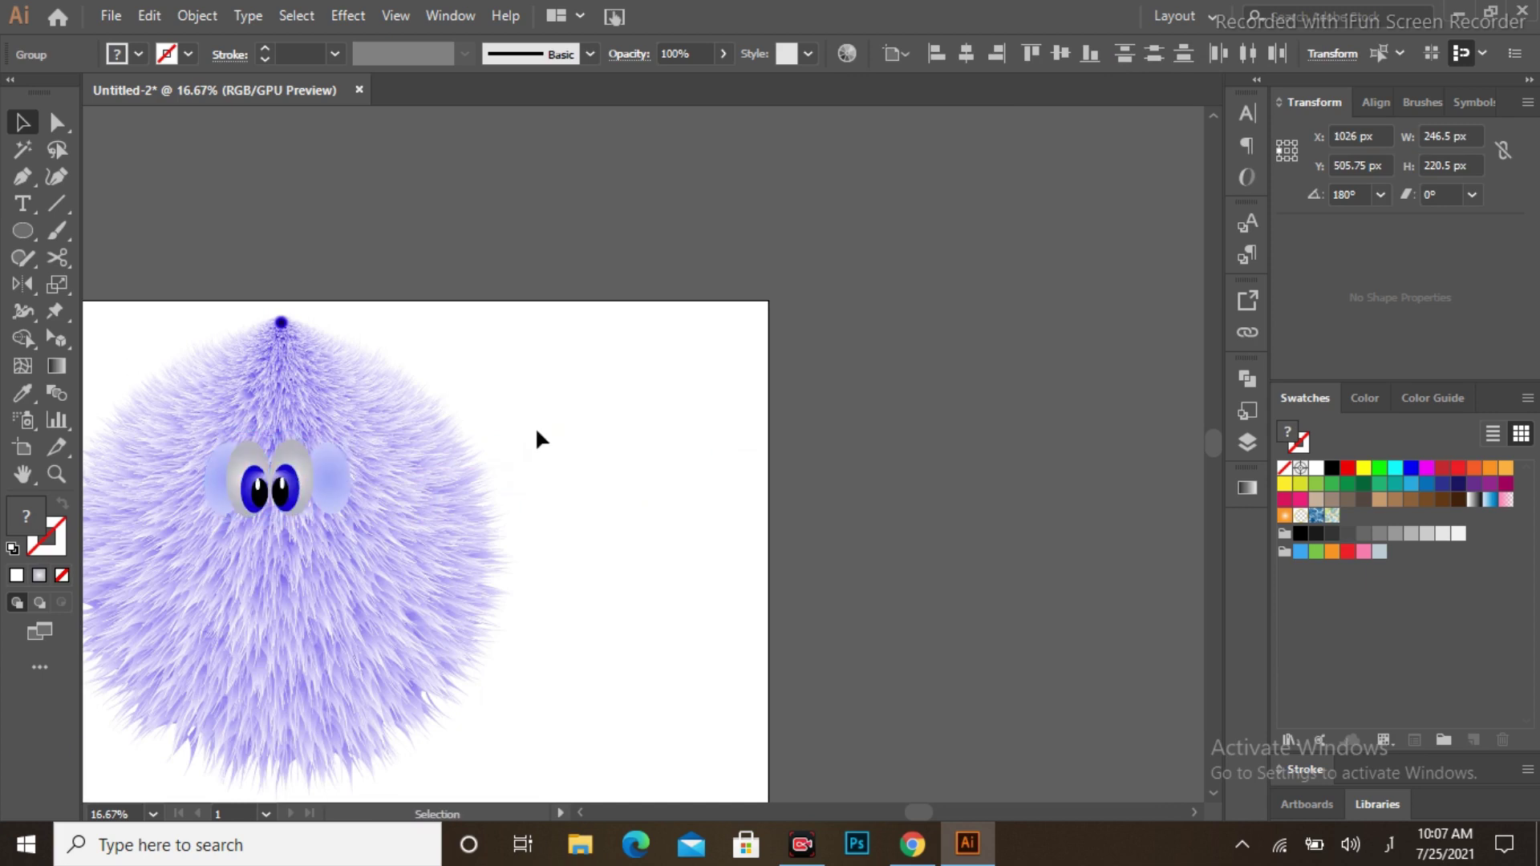
# Zoom in and shift the eyes slightly into position on the face
pyautogui.click(537, 432)
pyautogui.hotkey('ctrl', '+')
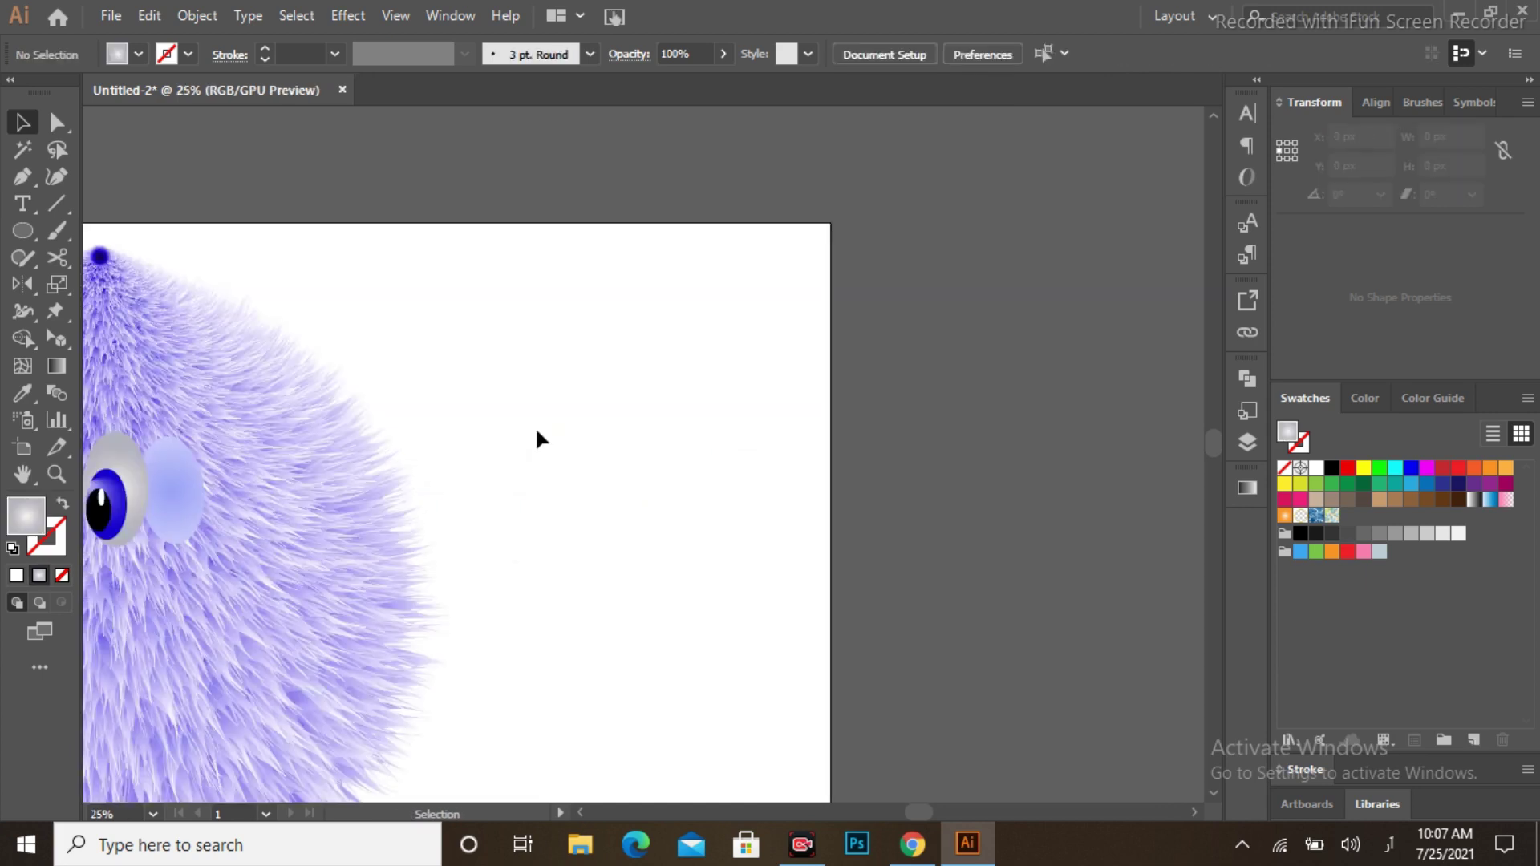
pyautogui.hscroll(-5, 536, 432)
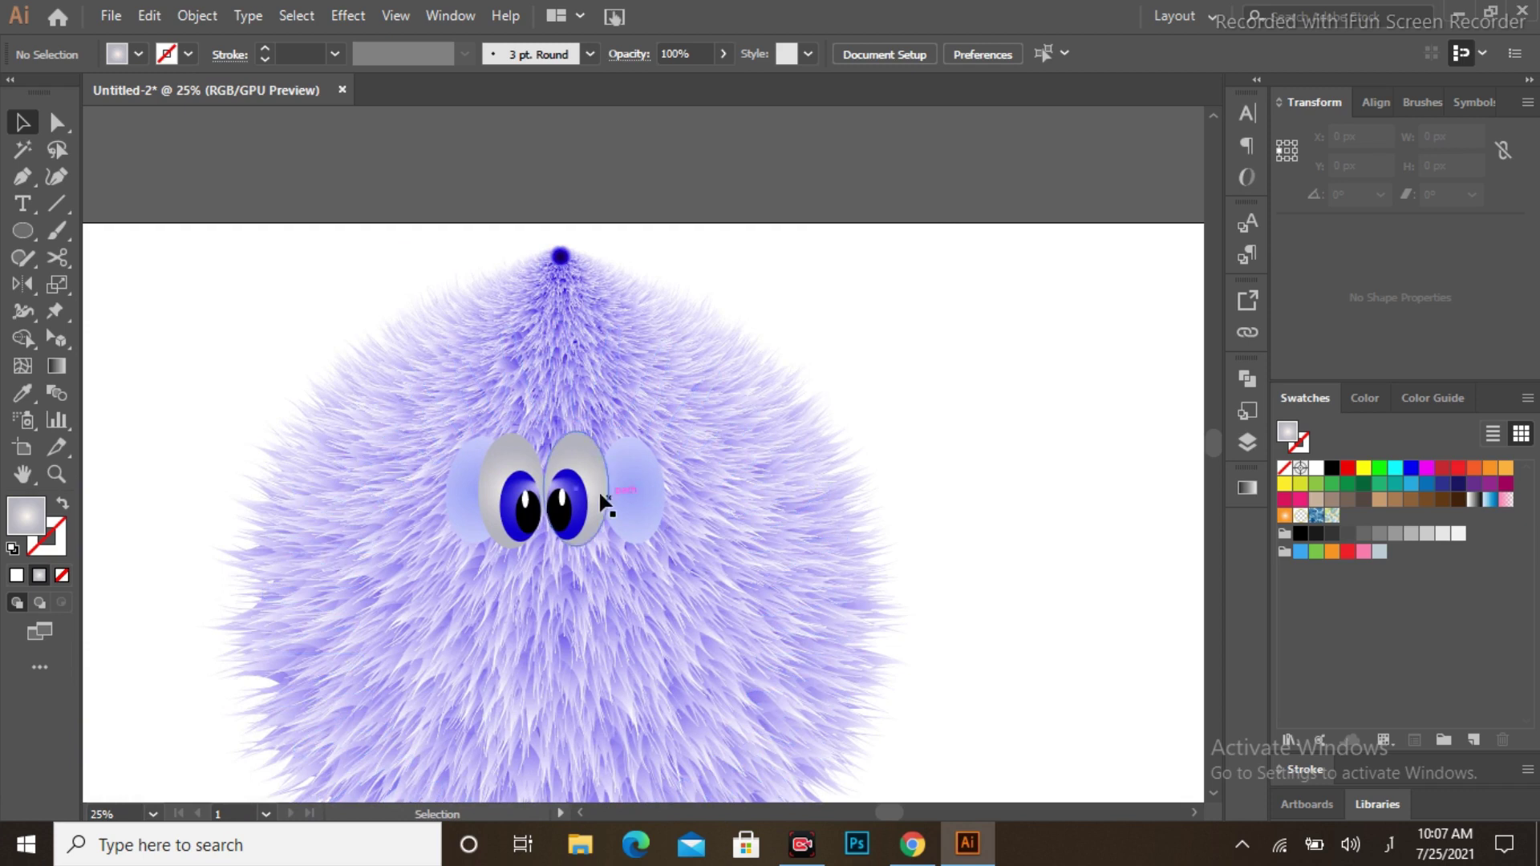
pyautogui.moveTo(600, 493); pyautogui.dragTo(624, 493)
pyautogui.moveTo(525, 495); pyautogui.dragTo(504, 496)
# Nudge the light ovals behind the right and left eyes into alignment with arrow keys
pyautogui.click(652, 518)
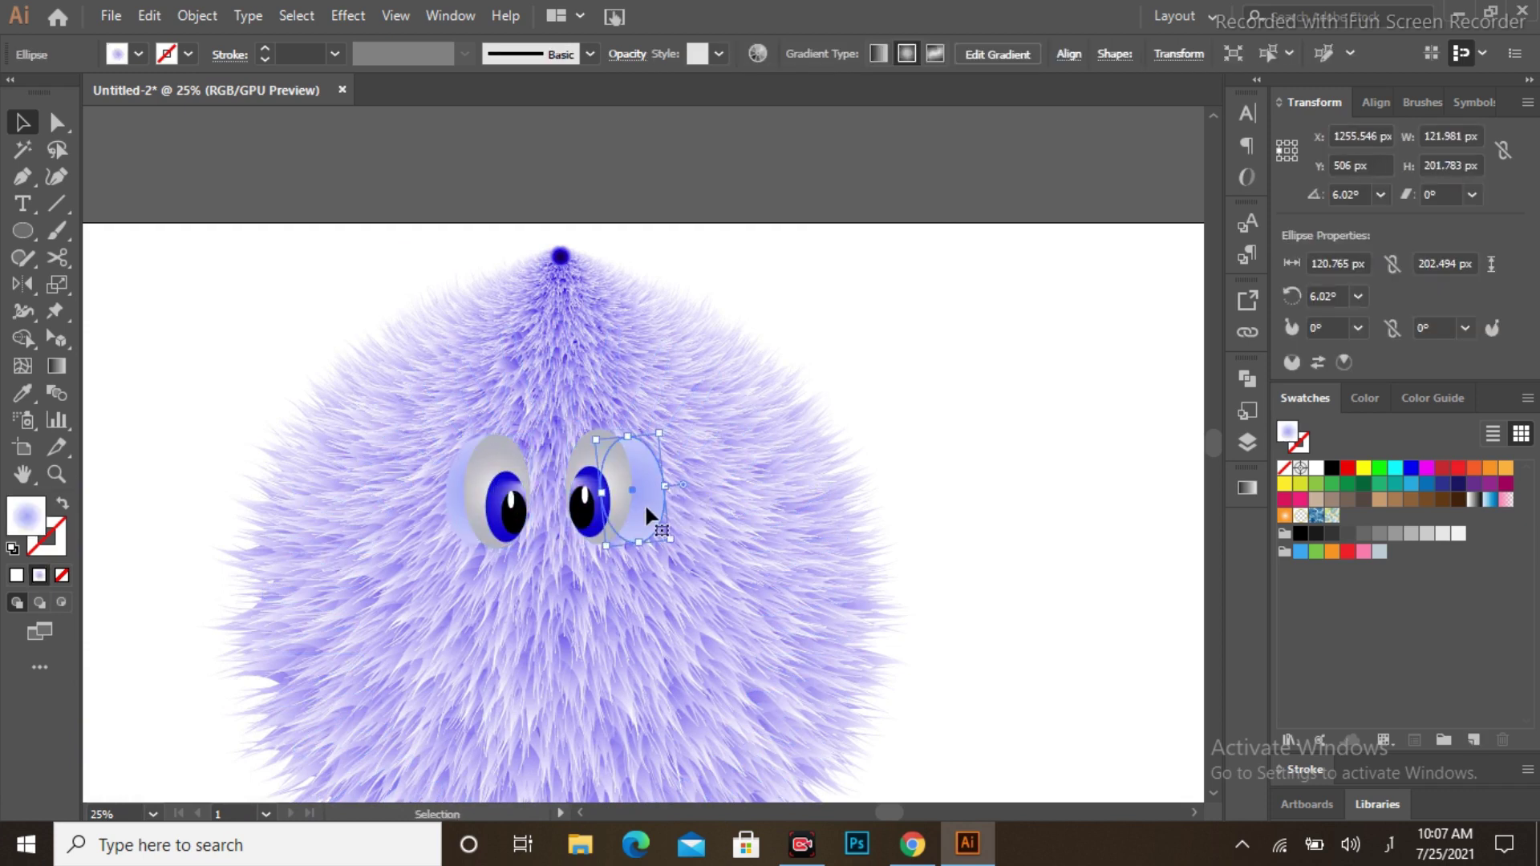
pyautogui.hotkey('shift', 'Left')
pyautogui.hotkey('shift', 'Left')
pyautogui.hotkey('shift', 'Left')
pyautogui.press('Down')
pyautogui.press('Down')
pyautogui.press('Down')
pyautogui.press('Down')
pyautogui.press('Down')
pyautogui.press('Down')
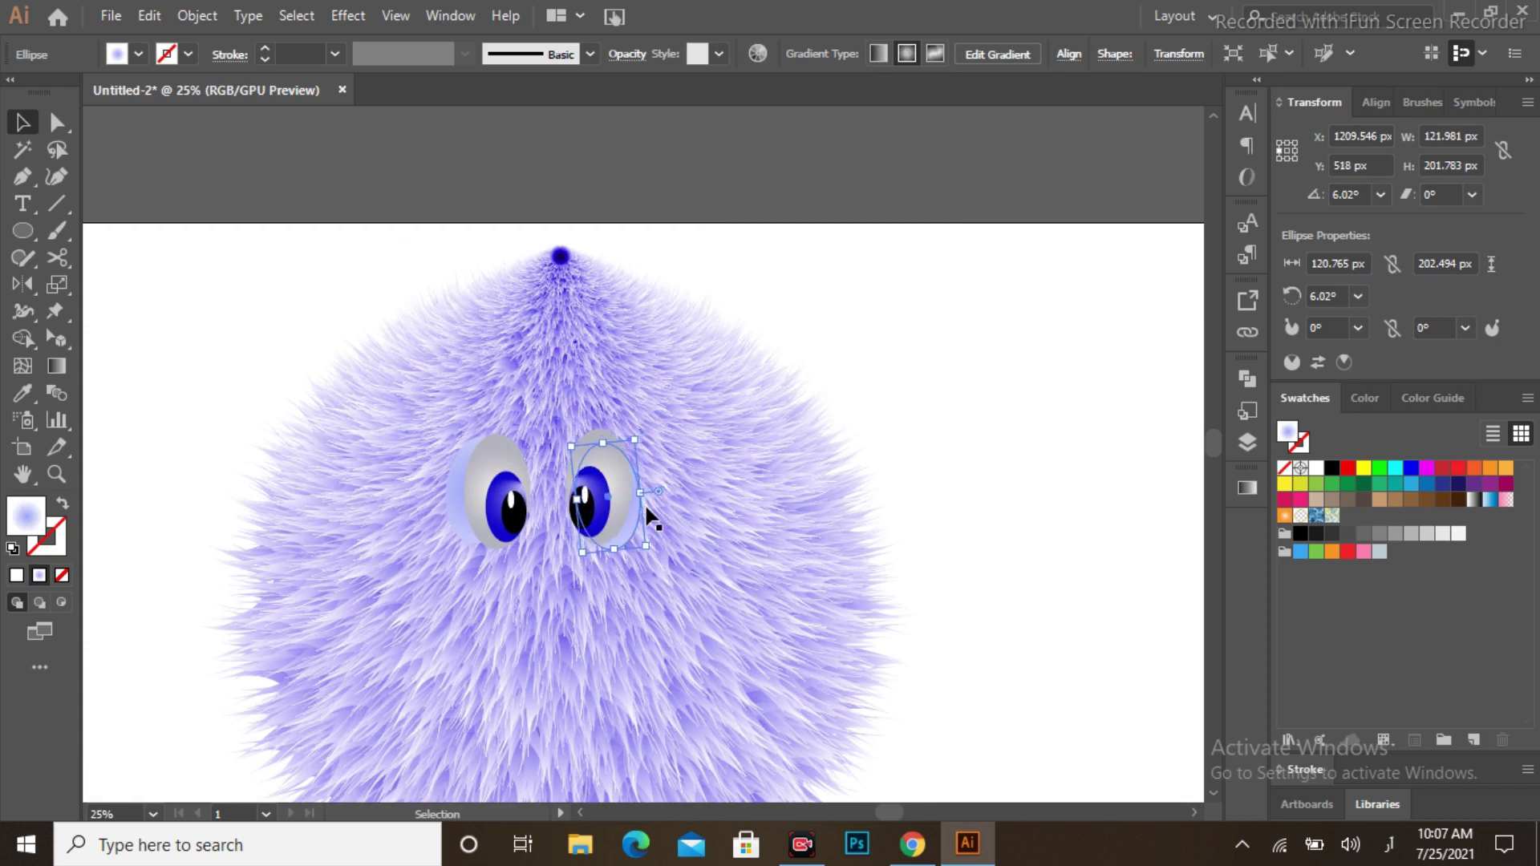
pyautogui.click(450, 488)
pyautogui.hotkey('shift', 'Right')
pyautogui.press('Right')
pyautogui.press('Right')
pyautogui.press('Down')
pyautogui.press('Down')
pyautogui.press('Down')
pyautogui.press('Down')
pyautogui.press('Down')
pyautogui.press('Down')
pyautogui.press('Down')
pyautogui.press('Down')
pyautogui.press('Left')
pyautogui.press('Left')
pyautogui.press('Down')
pyautogui.press('Down')
pyautogui.press('Down')
pyautogui.press('Down')
pyautogui.click(1172, 408)
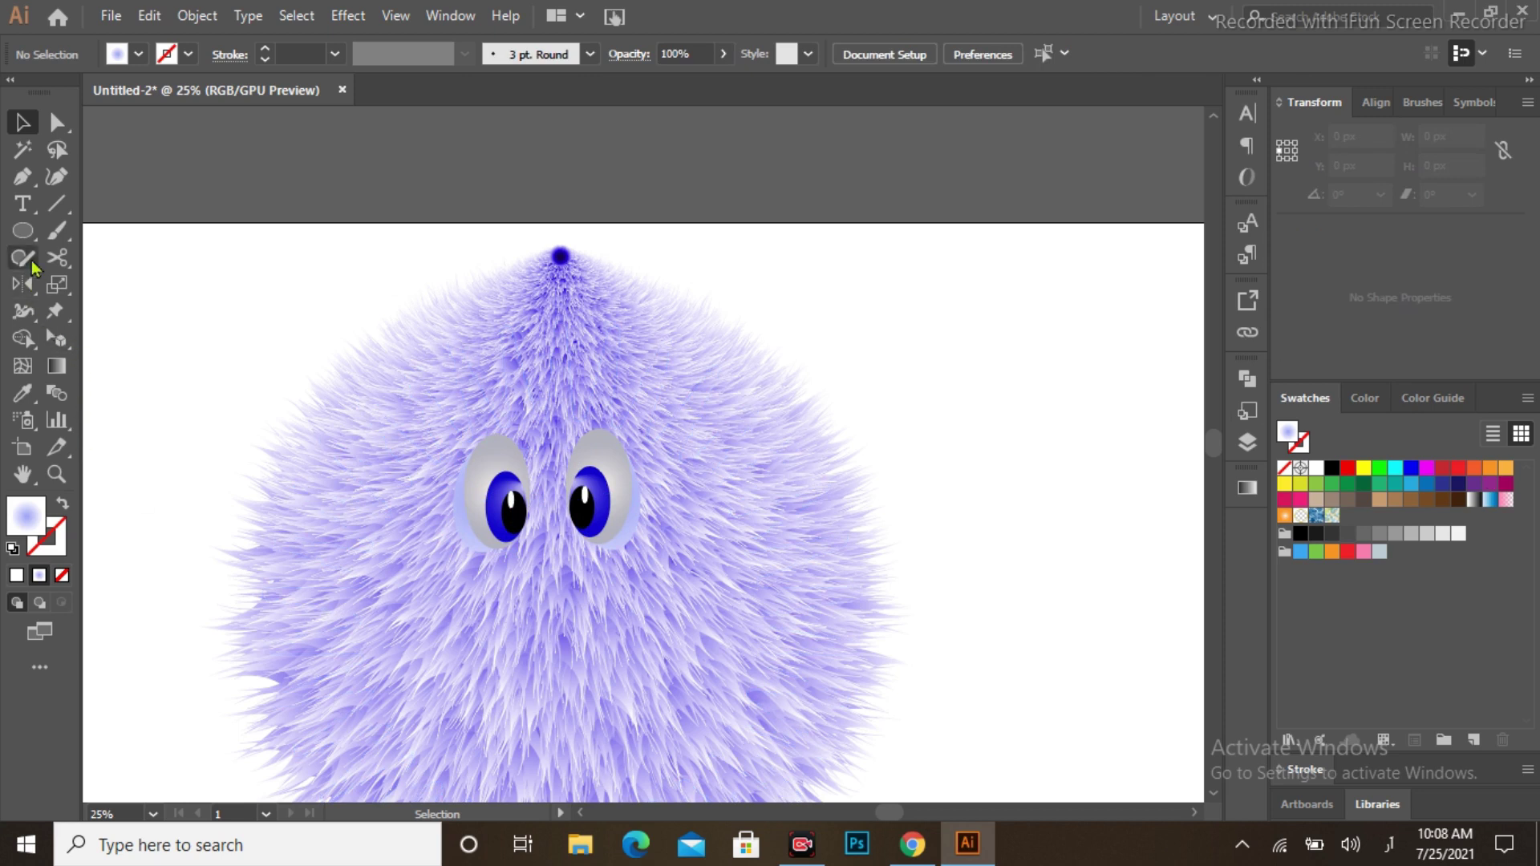
# Draw a tall oval nose below the eyes and fill it red
pyautogui.click(24, 234)
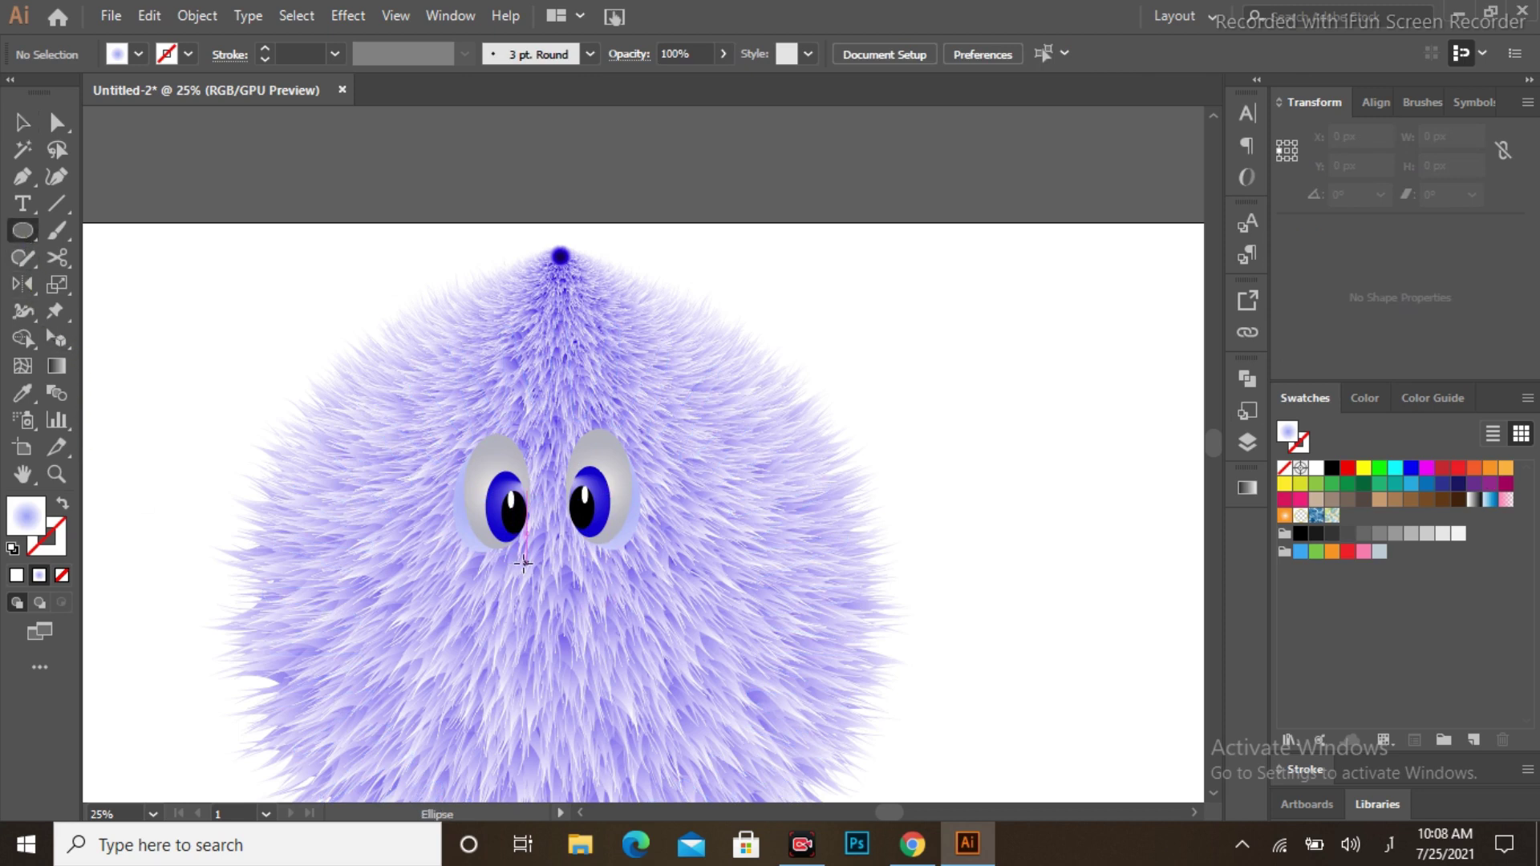
pyautogui.moveTo(523, 564); pyautogui.dragTo(582, 692)
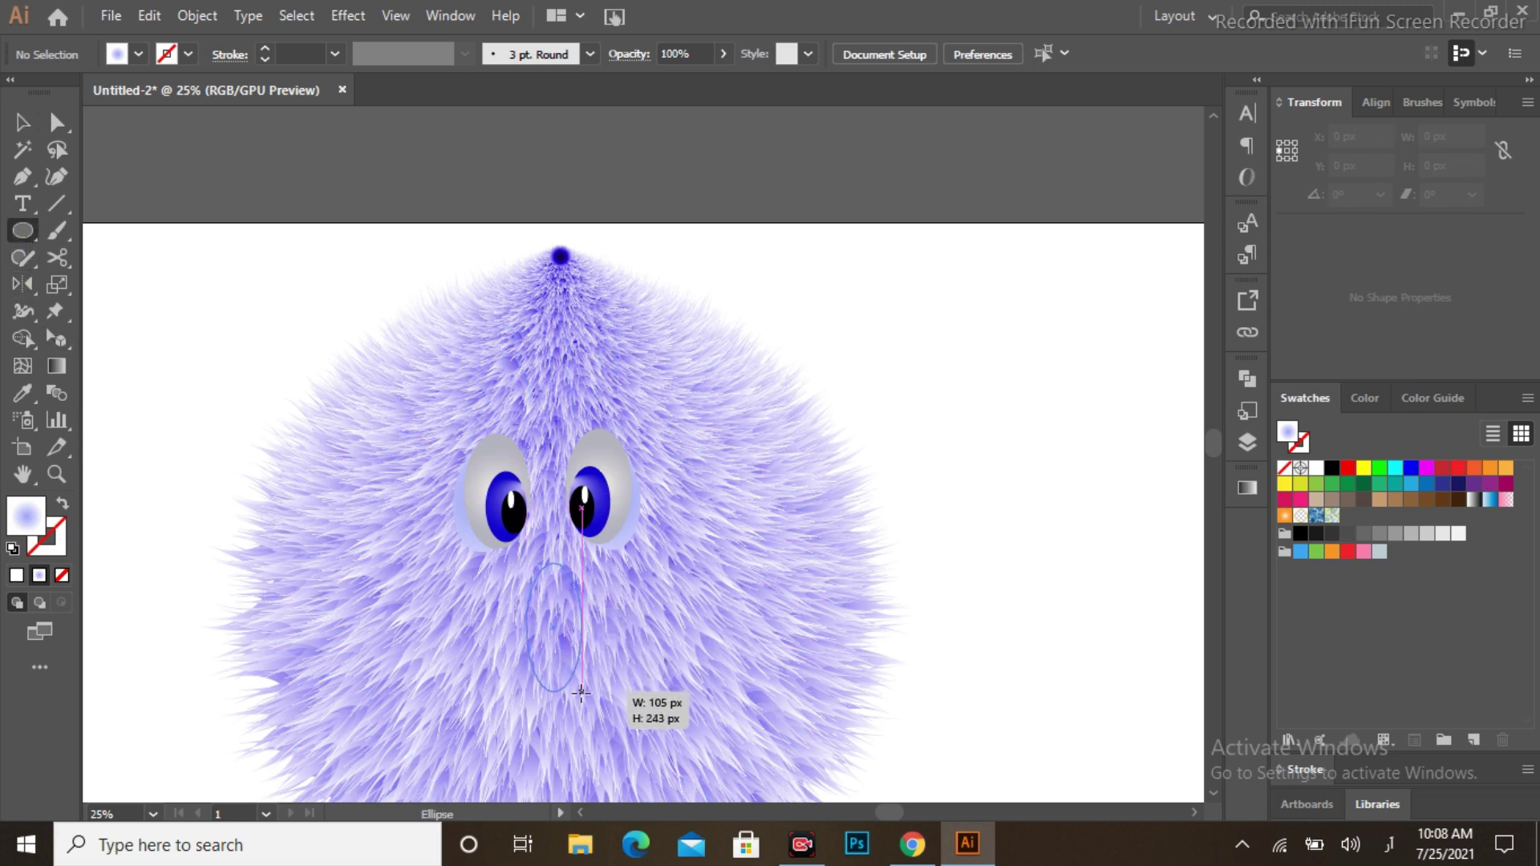
pyautogui.scroll(-2, 556, 562)
pyautogui.scroll(-2, 556, 521)
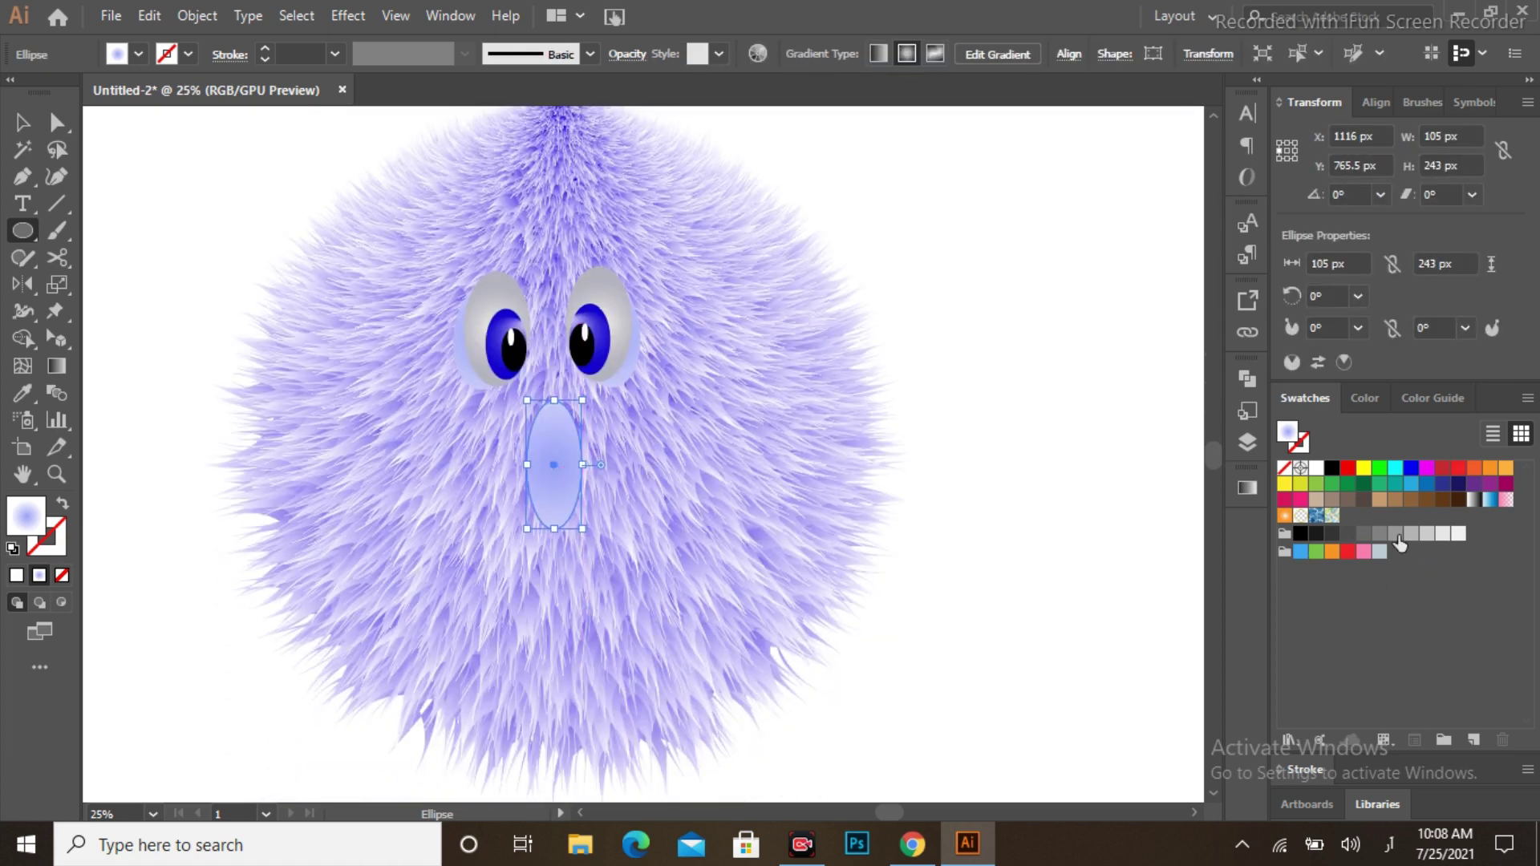
pyautogui.click(1347, 467)
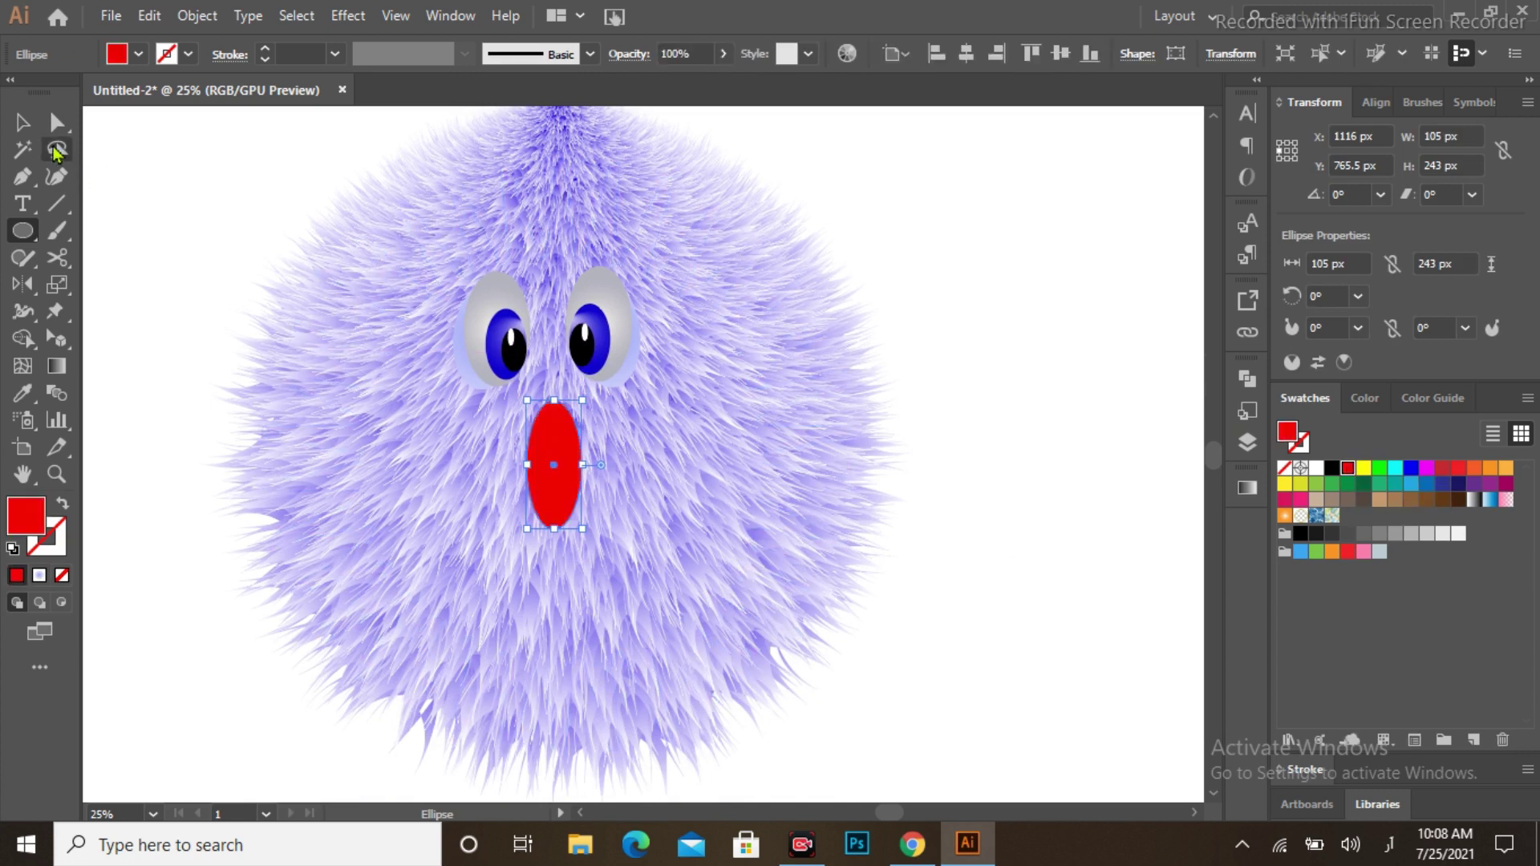
pyautogui.click(23, 122)
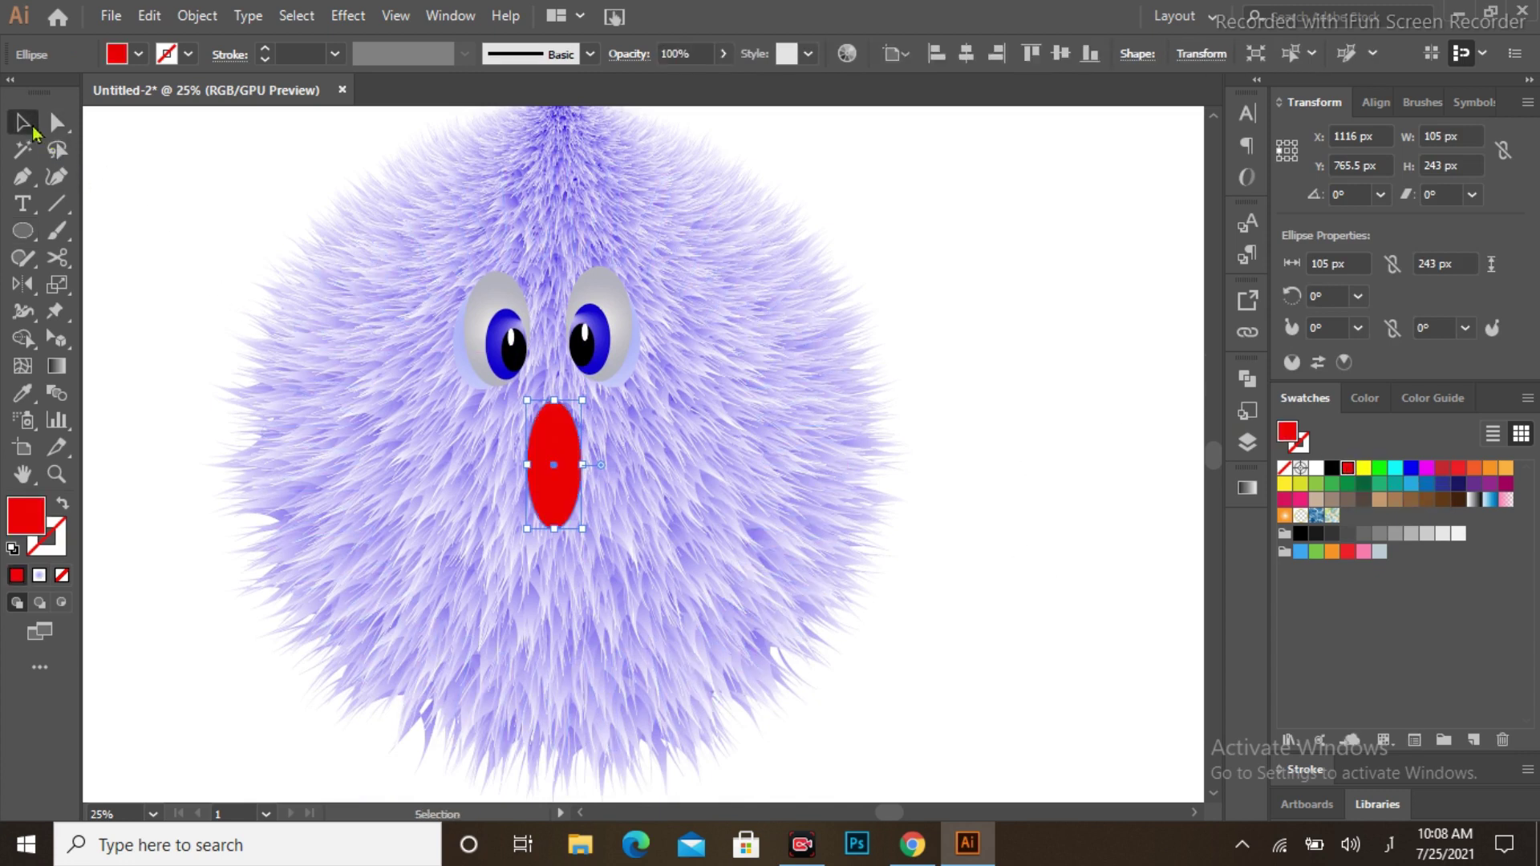
pyautogui.click(1247, 489)
# Apply a radial gradient to the nose with a bright red start stop
pyautogui.click(1022, 649)
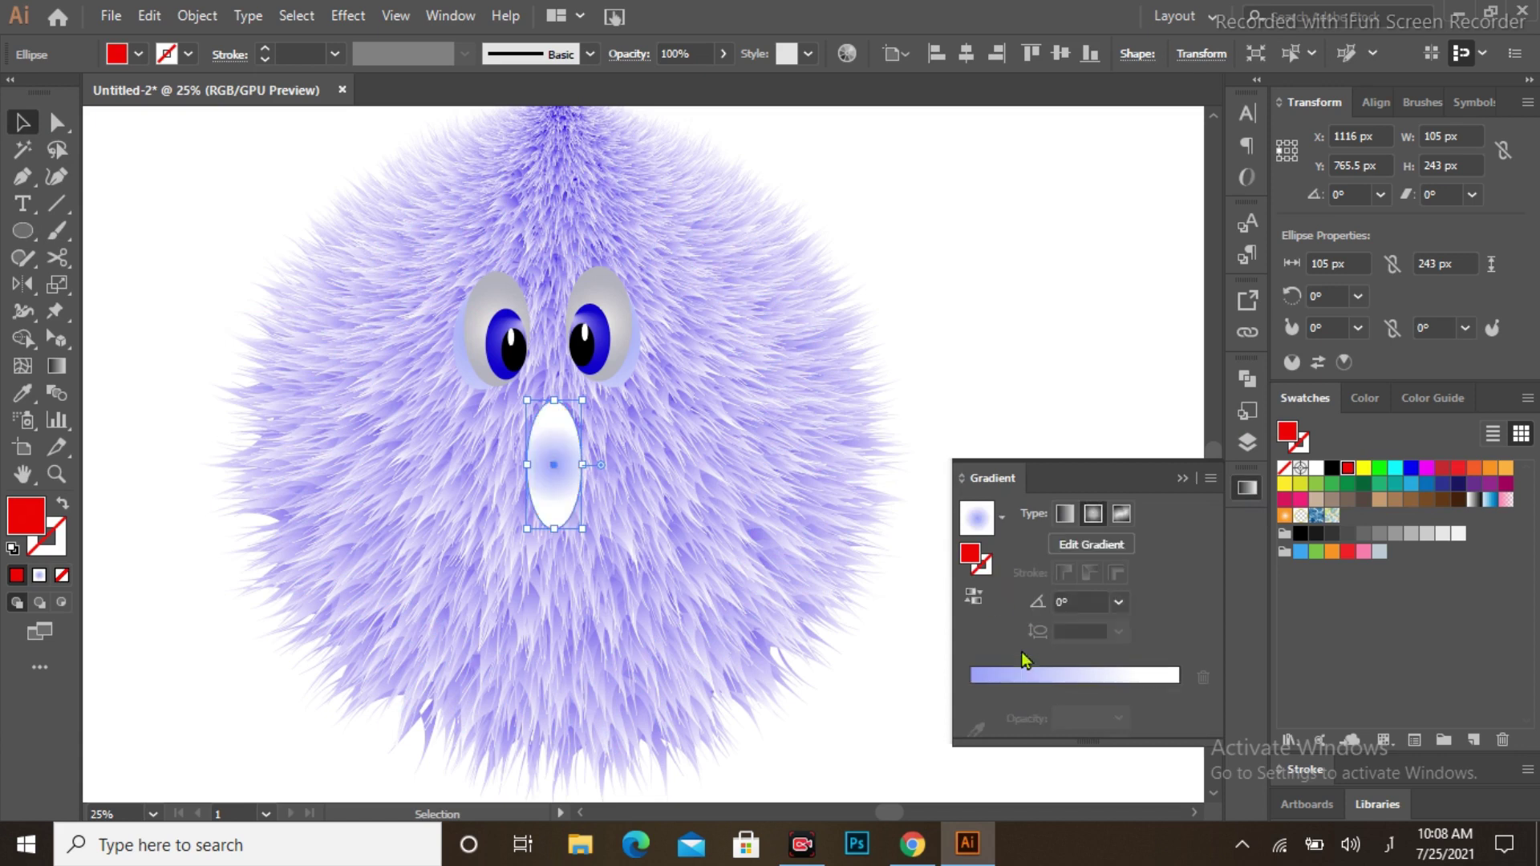
pyautogui.click(973, 694)
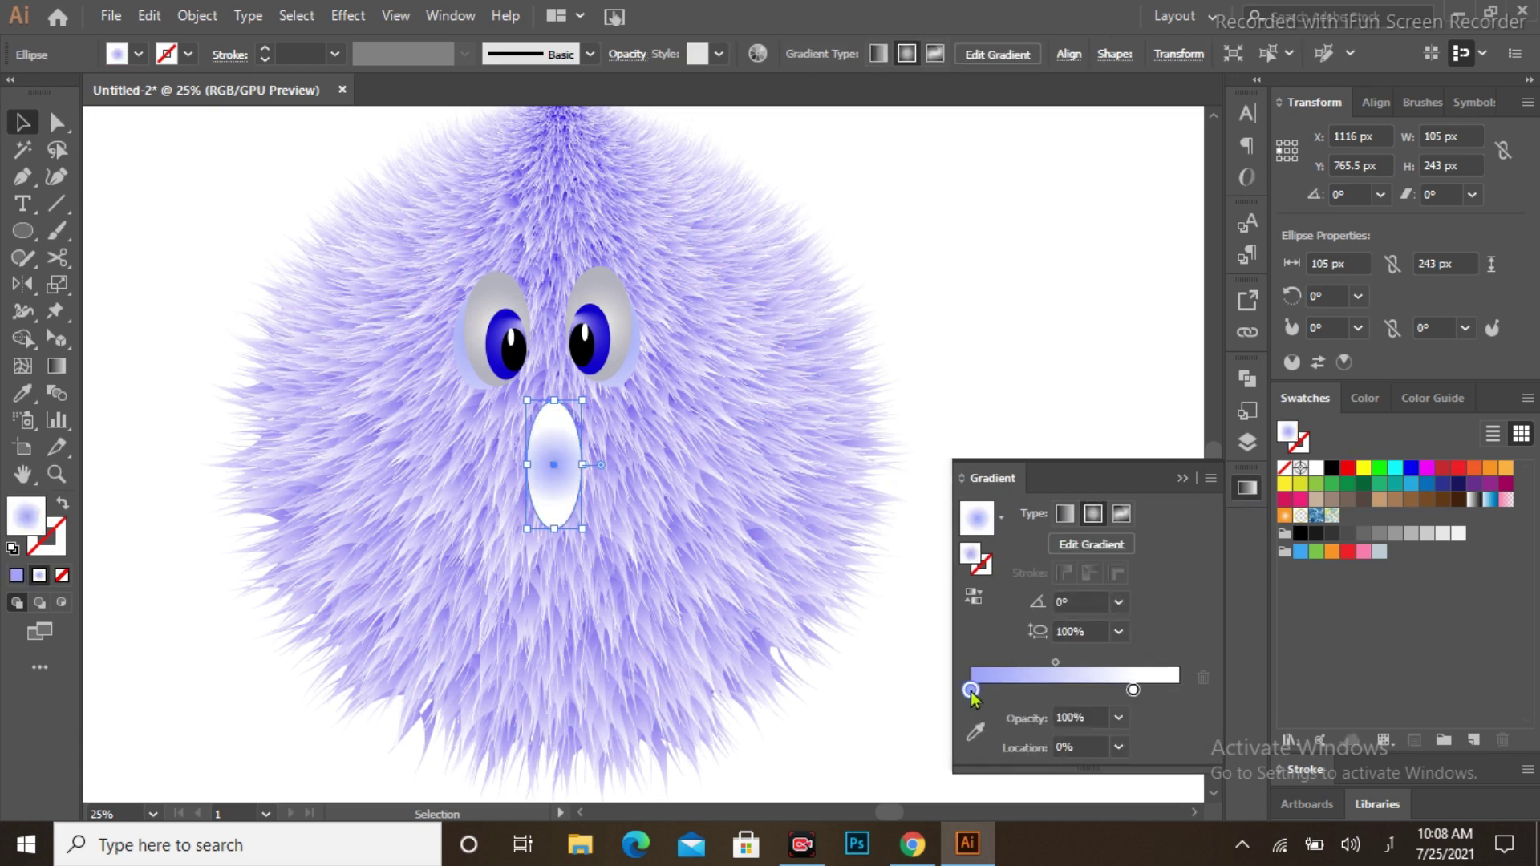
pyautogui.doubleClick(971, 691)
pyautogui.click(924, 627)
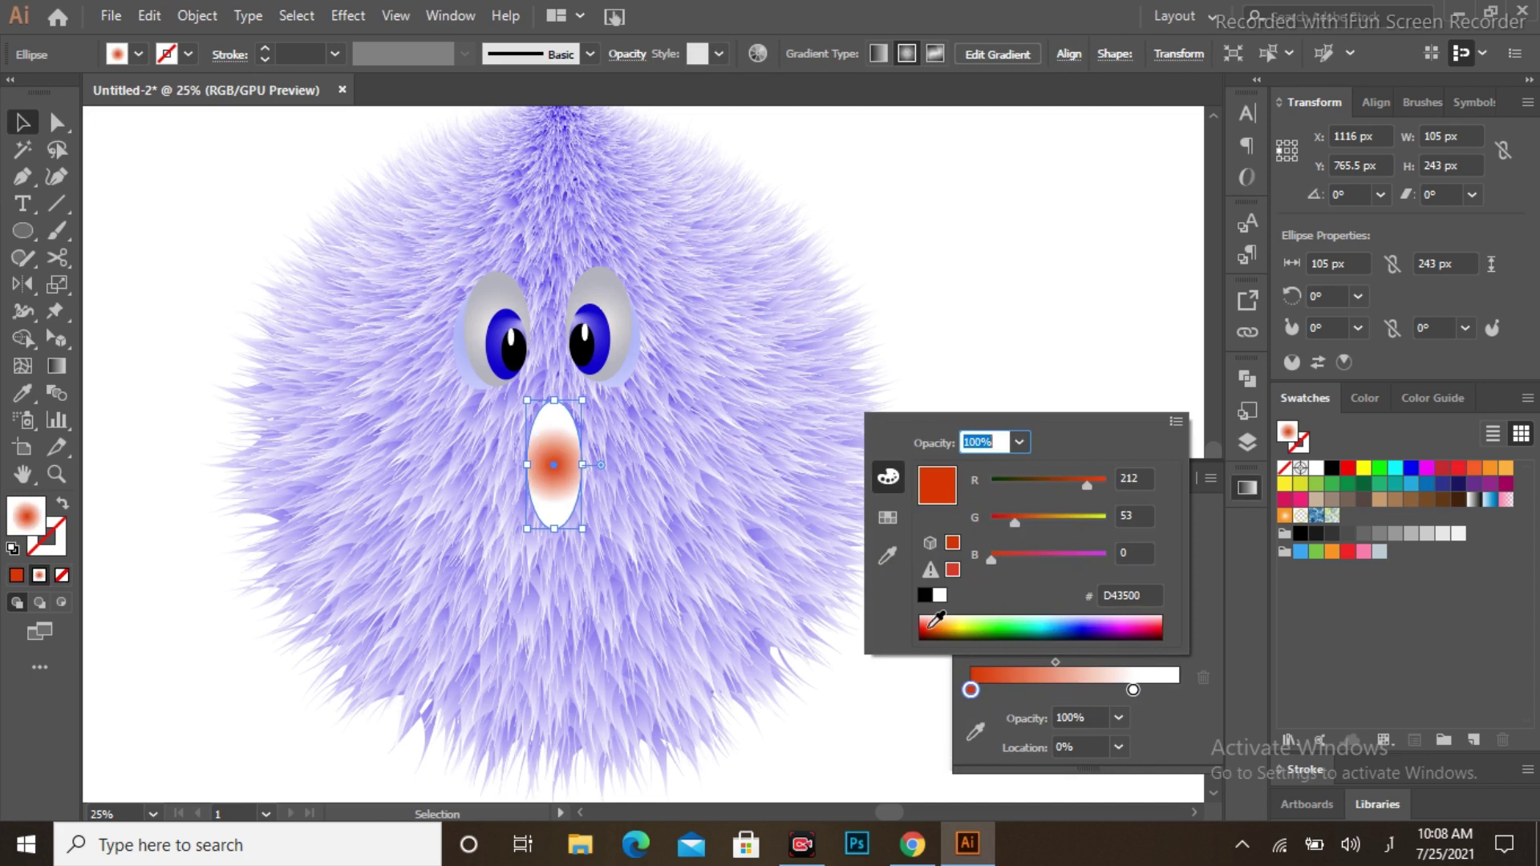
pyautogui.moveTo(1078, 485); pyautogui.dragTo(1104, 485)
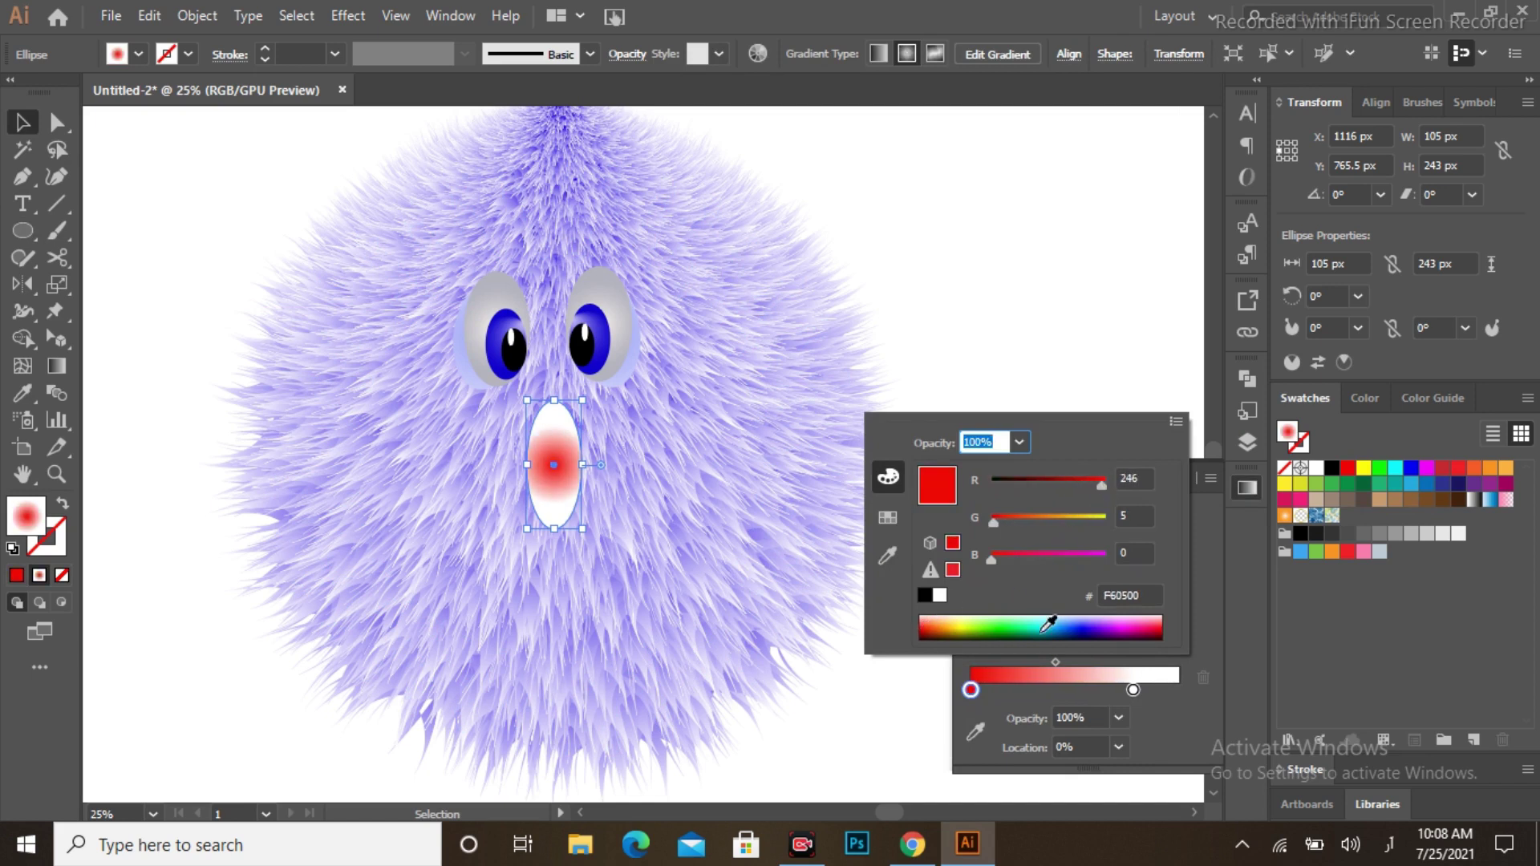
pyautogui.click(1134, 690)
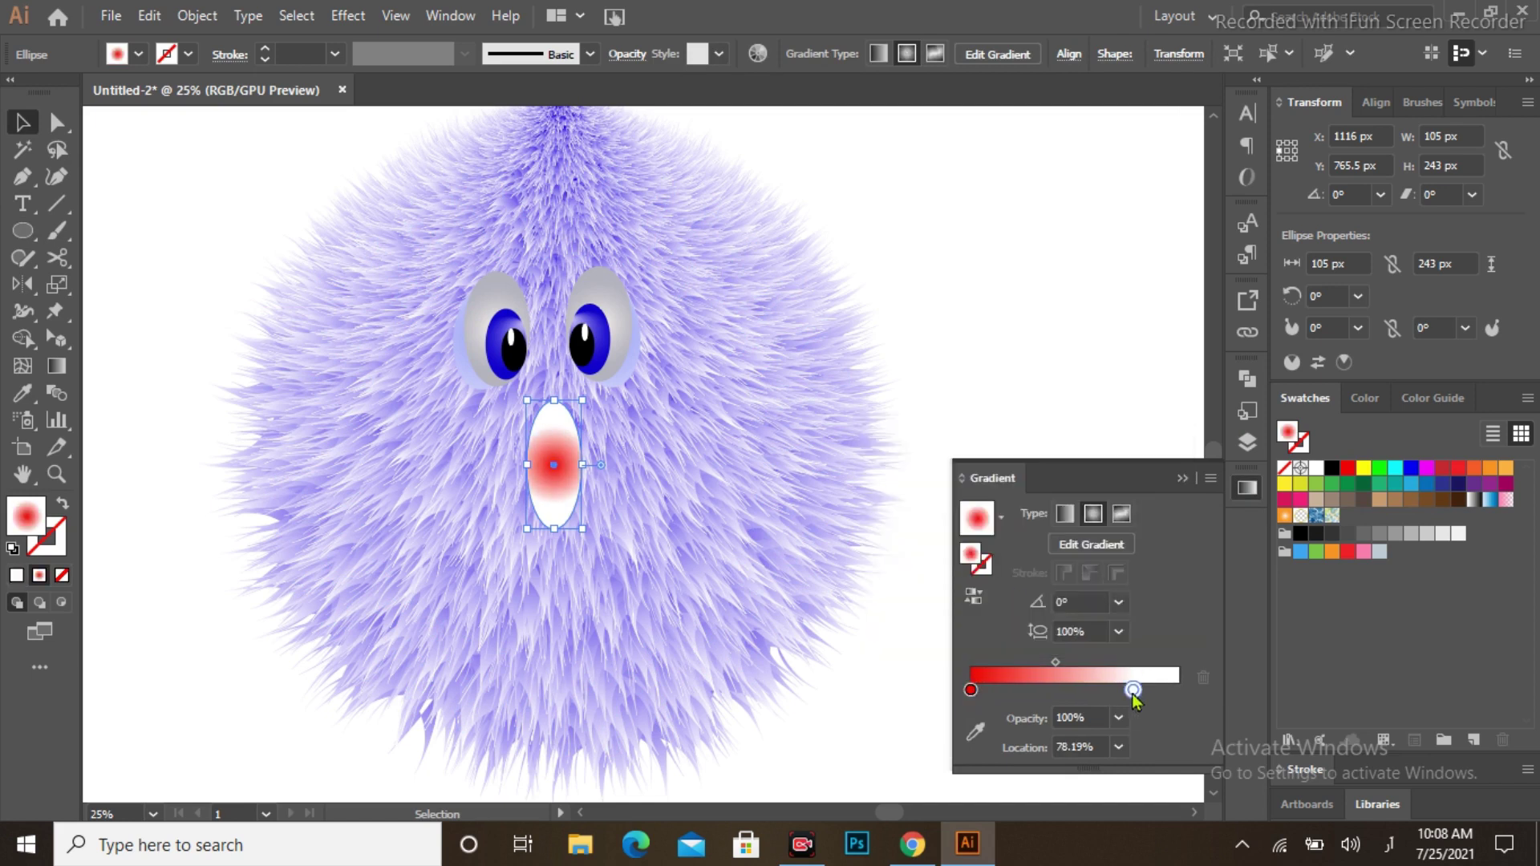
pyautogui.moveTo(1134, 691); pyautogui.dragTo(1178, 690)
pyautogui.doubleClick(1177, 691)
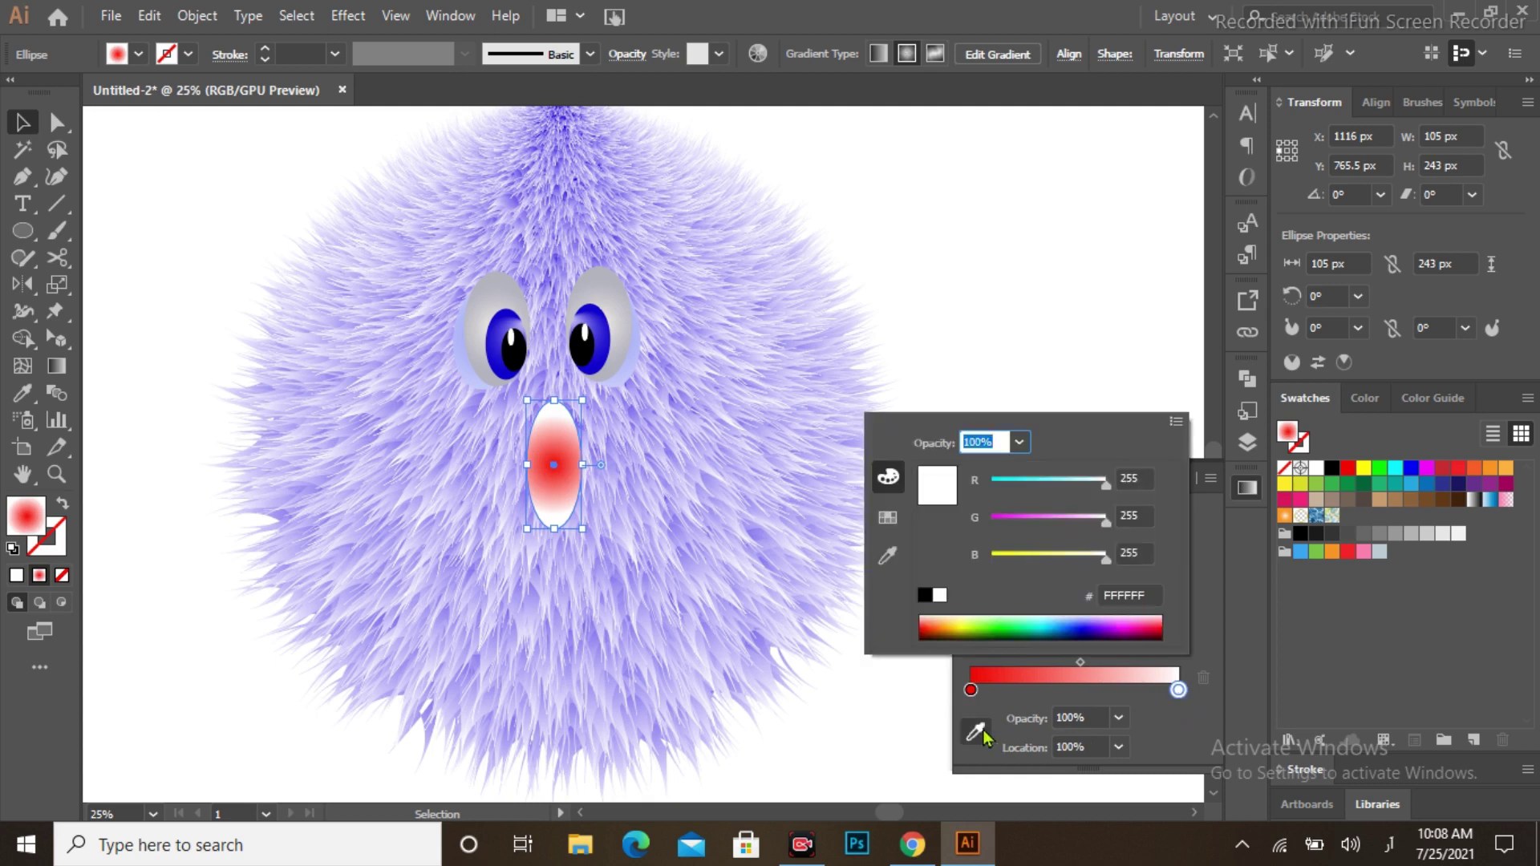
# Sample the fur purple into the end stop, reverse the gradient, and adjust the midpoint
pyautogui.click(881, 545)
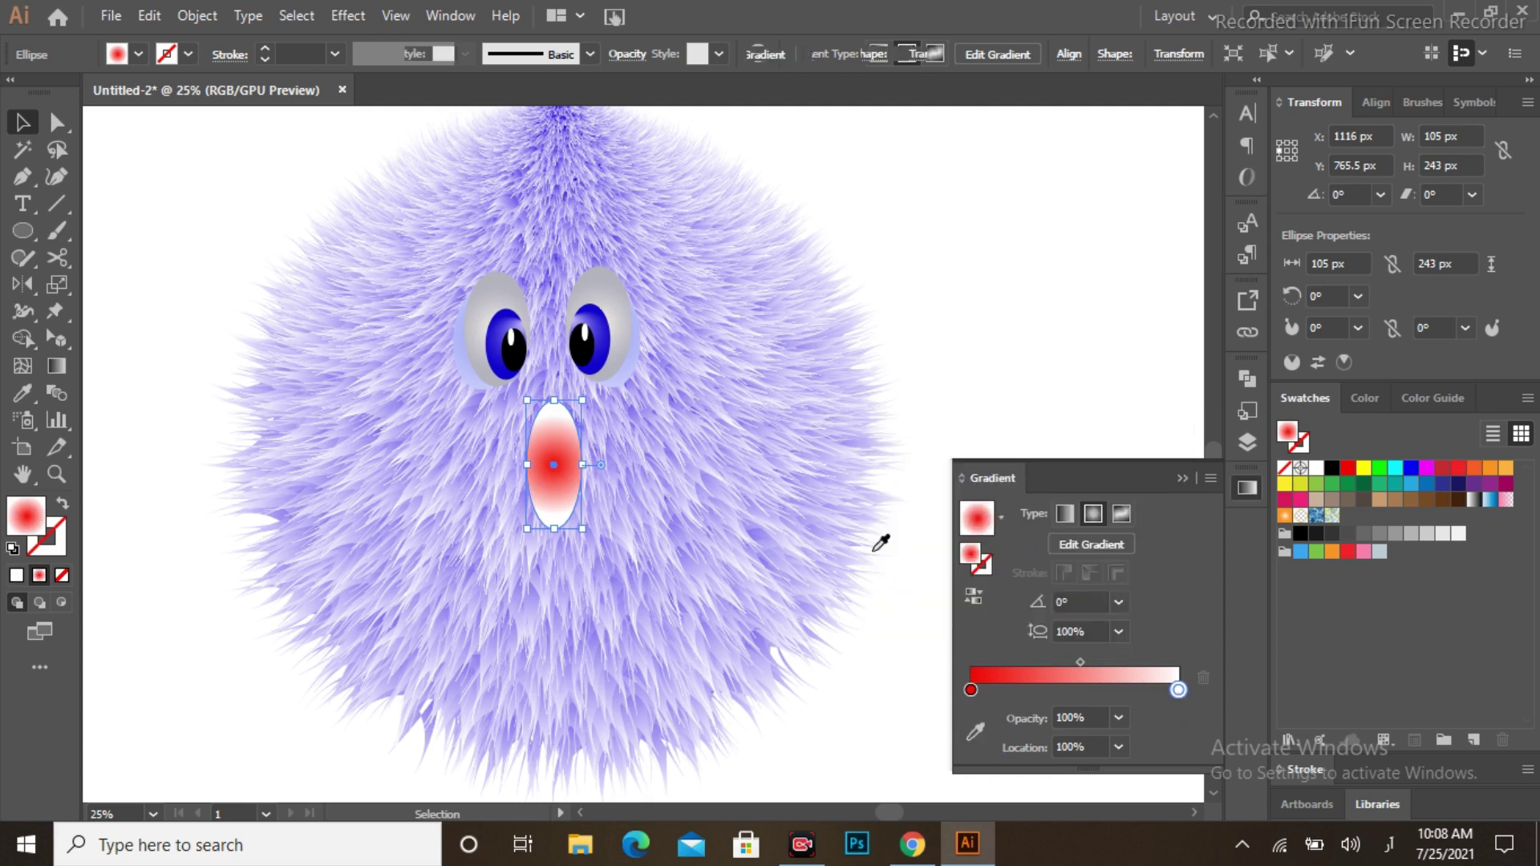
pyautogui.click(762, 432)
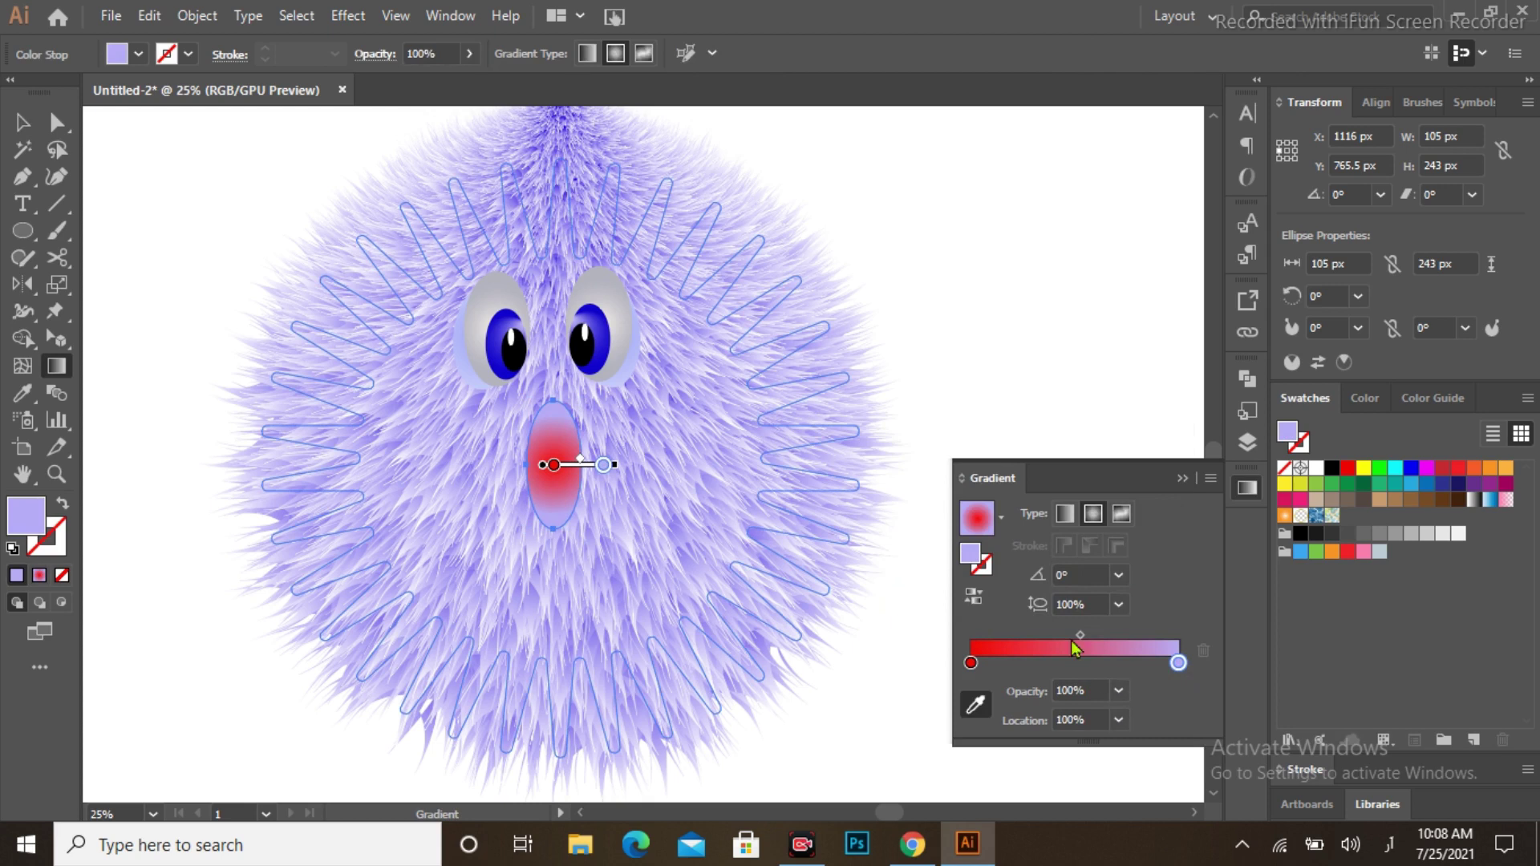
pyautogui.click(973, 596)
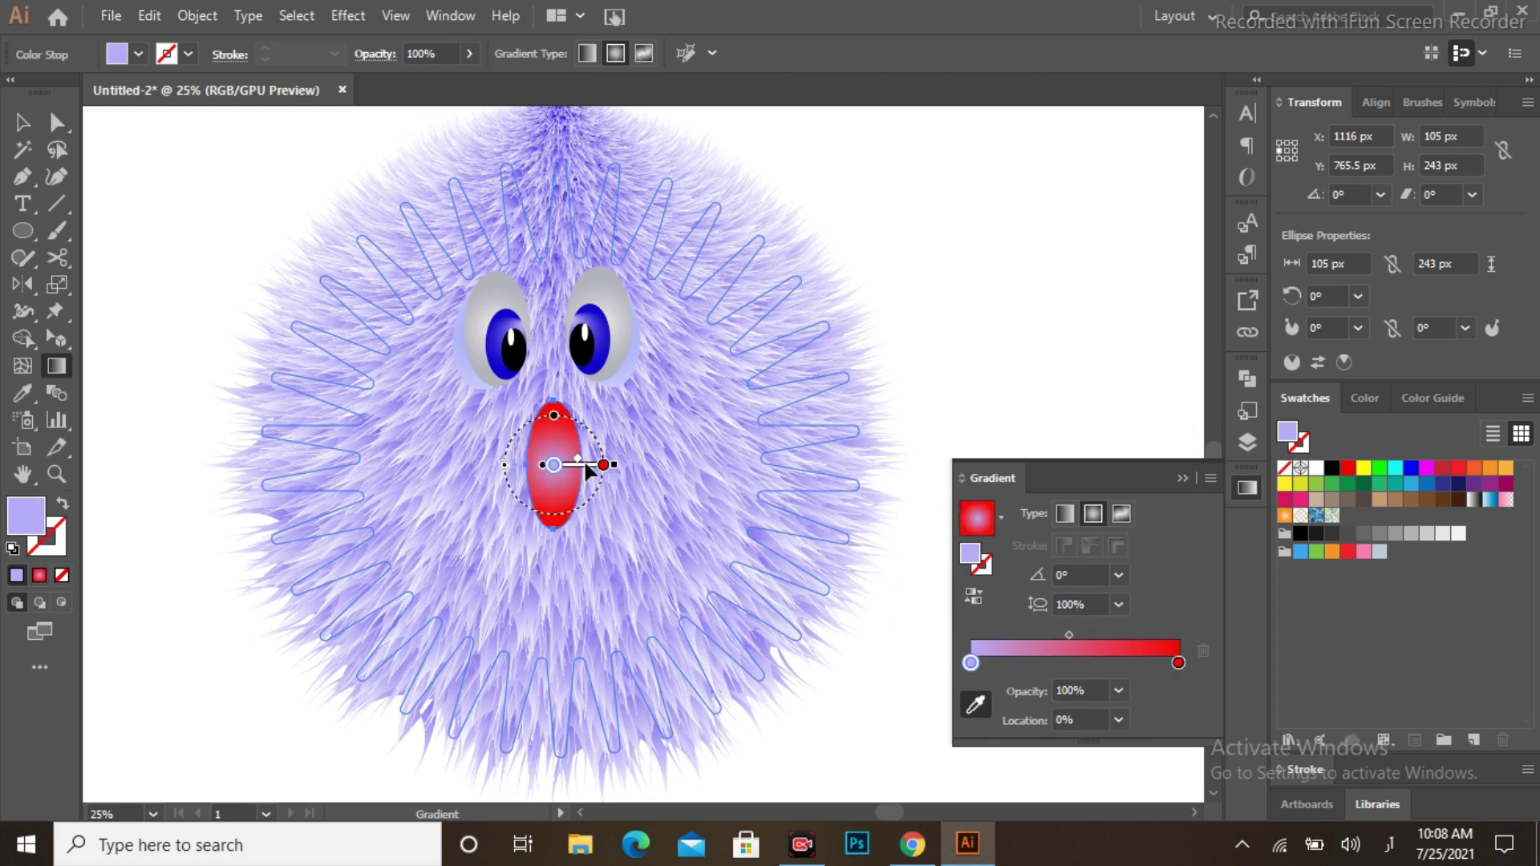
pyautogui.moveTo(1070, 634); pyautogui.dragTo(1102, 633)
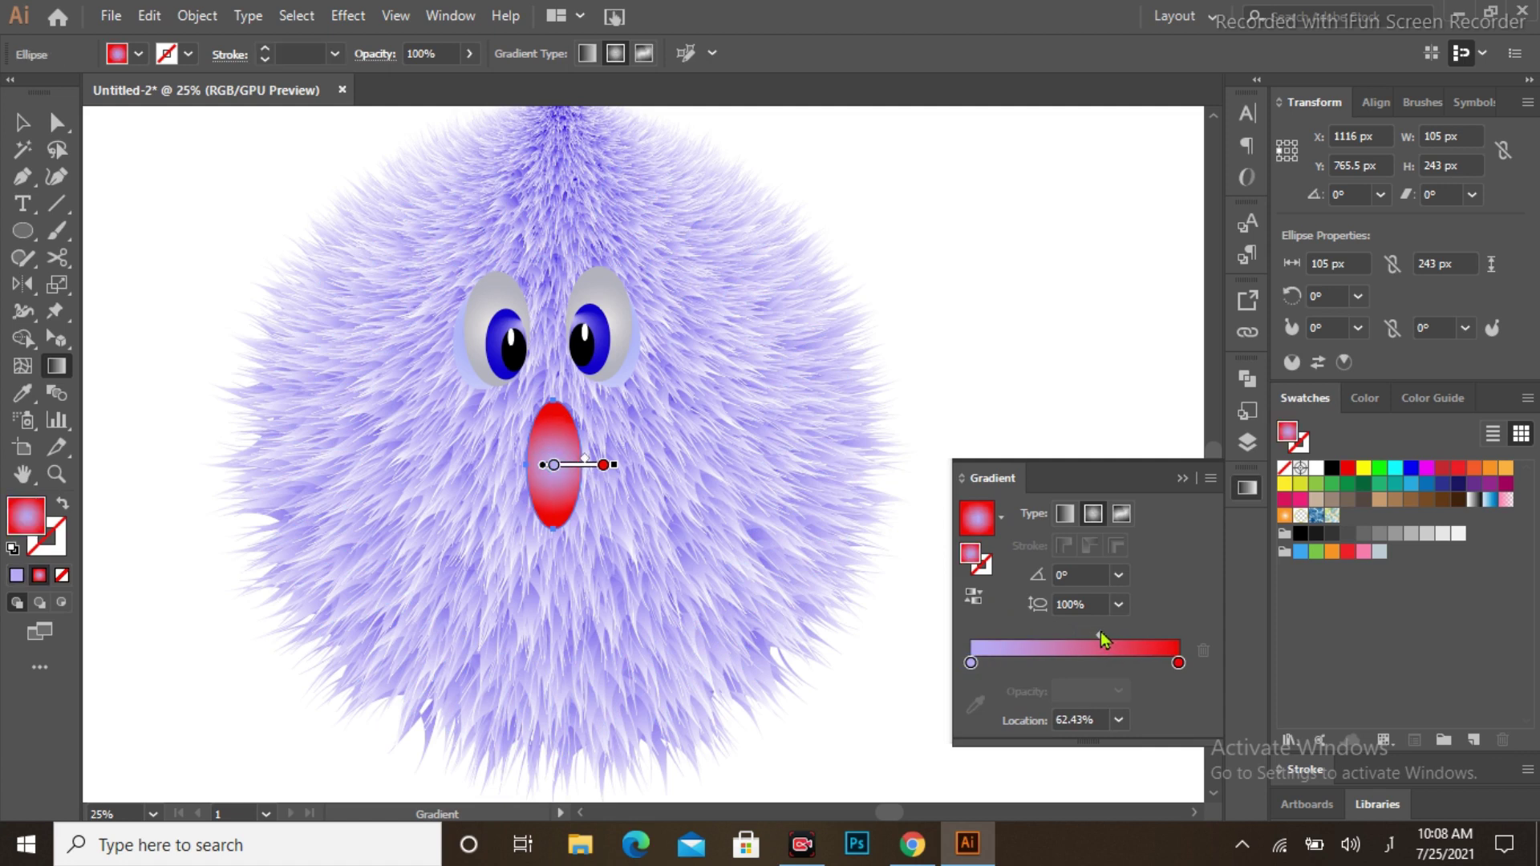
pyautogui.moveTo(1090, 642)
pyautogui.mouseDown()
pyautogui.moveTo(1029, 632)
pyautogui.moveTo(1053, 638)
pyautogui.mouseUp()
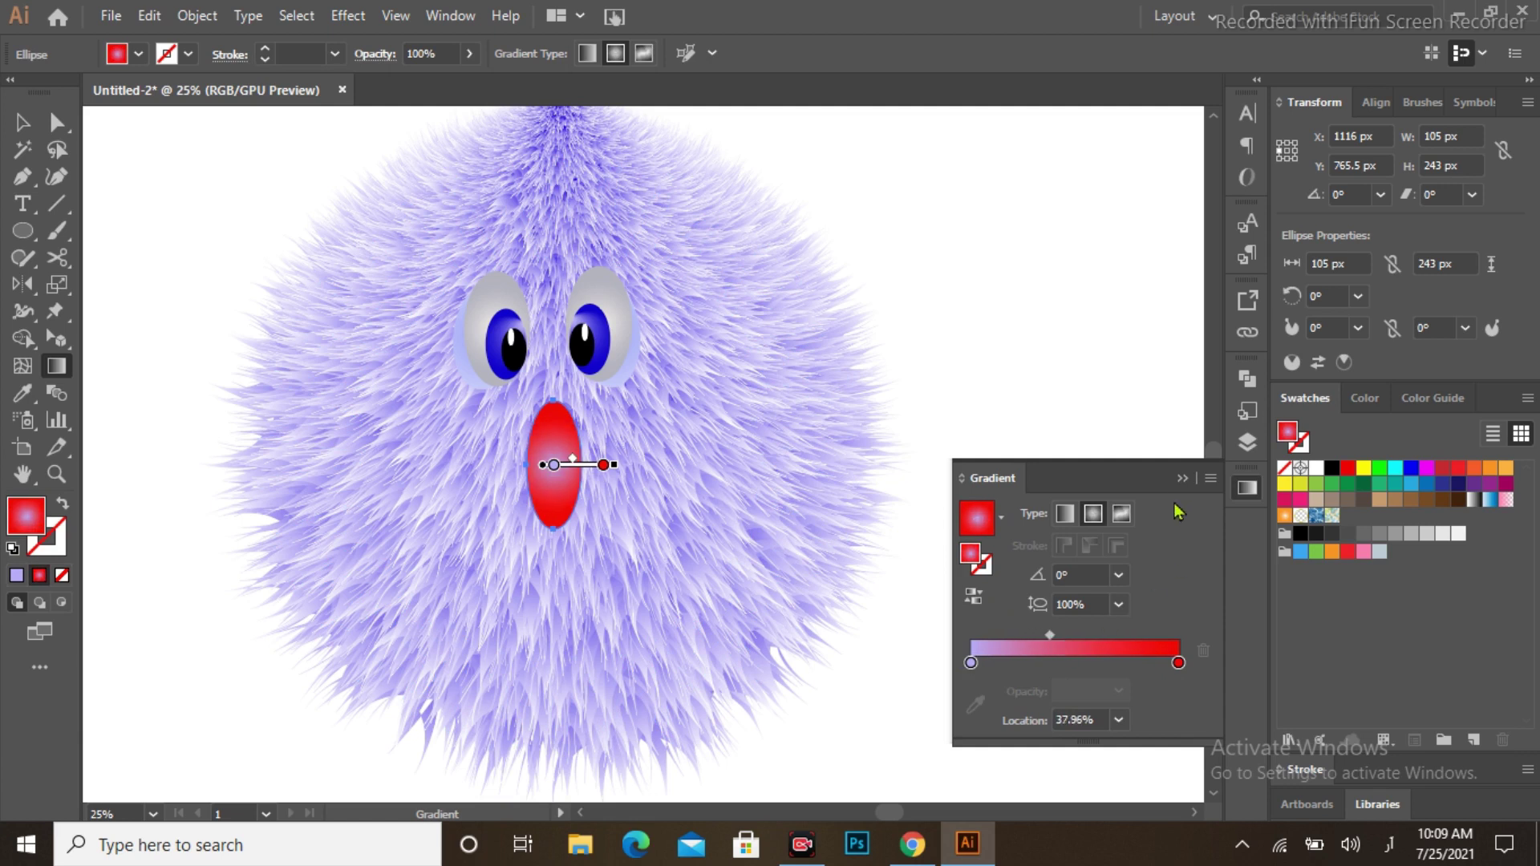
pyautogui.click(1183, 479)
# Zoom out and move the finished creature left, off the artboard
pyautogui.click(23, 122)
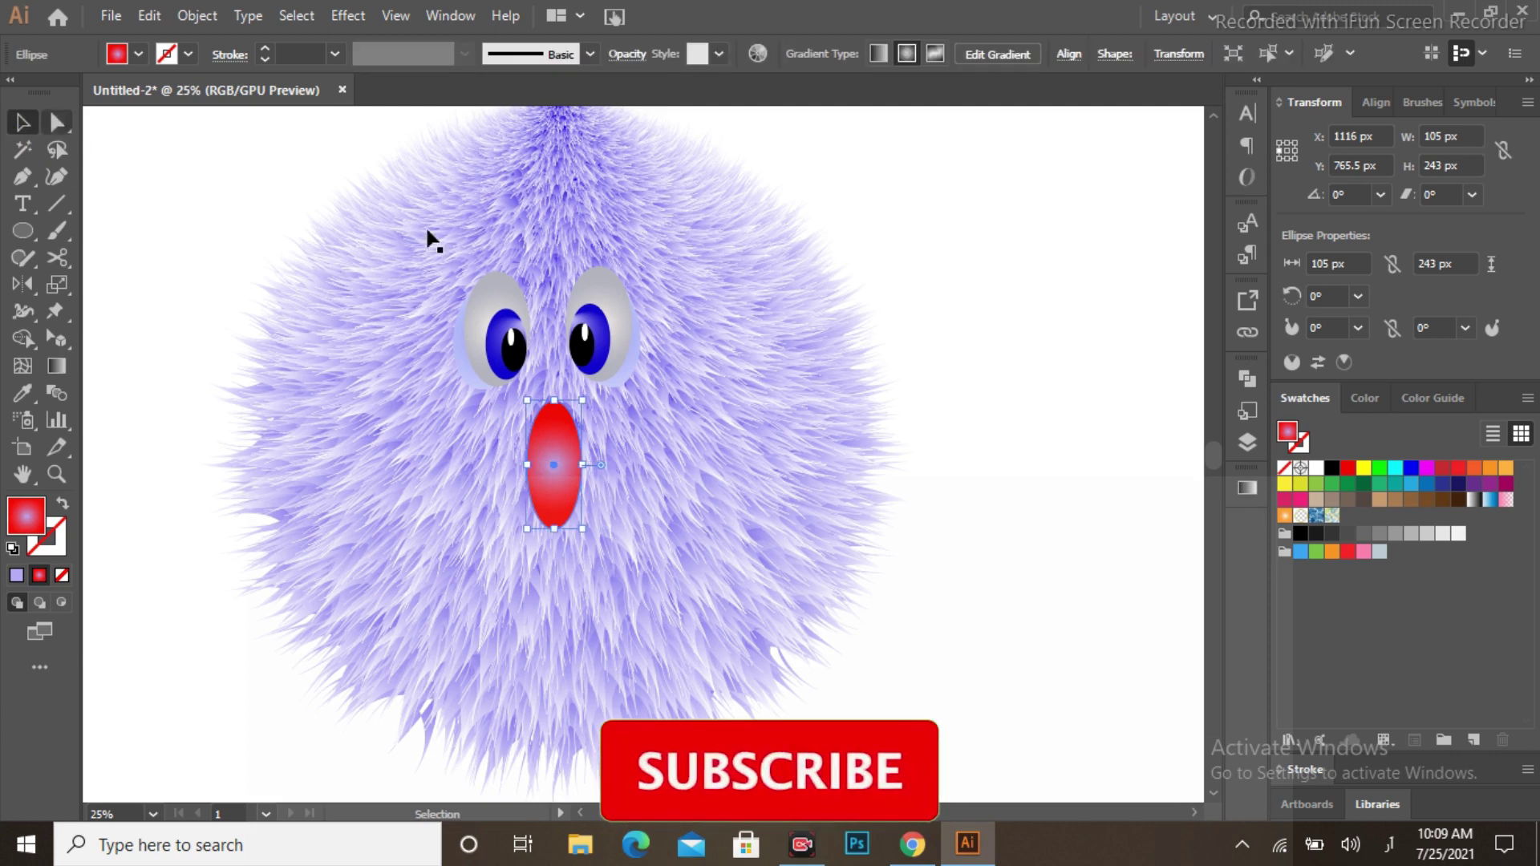
pyautogui.click(901, 412)
pyautogui.hotkey('ctrl', '-')
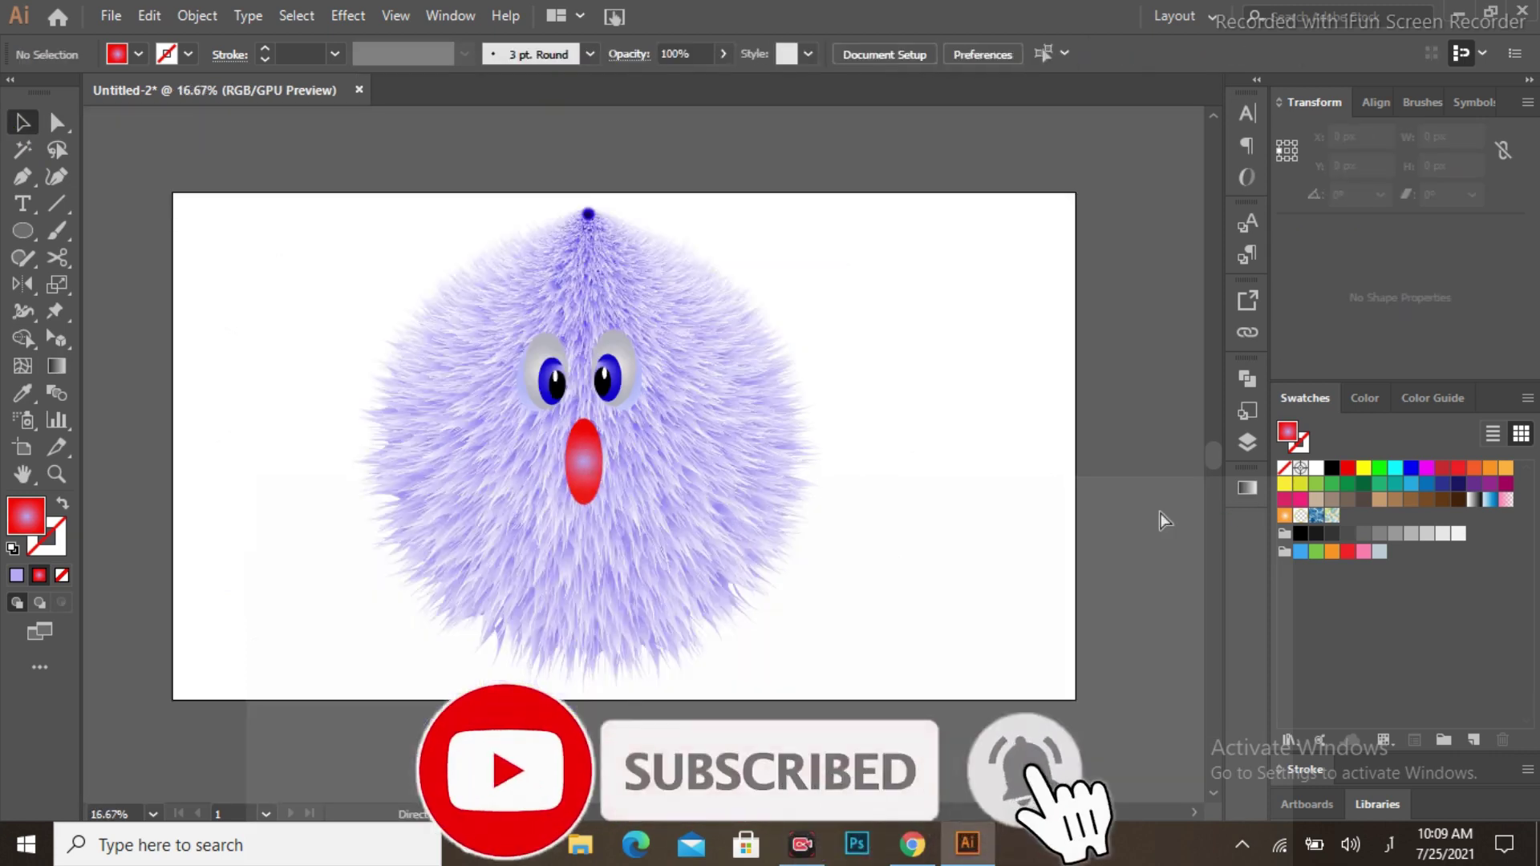
pyautogui.hotkey('ctrl', '-')
pyautogui.moveTo(669, 470); pyautogui.dragTo(153, 473)
pyautogui.click(632, 490)
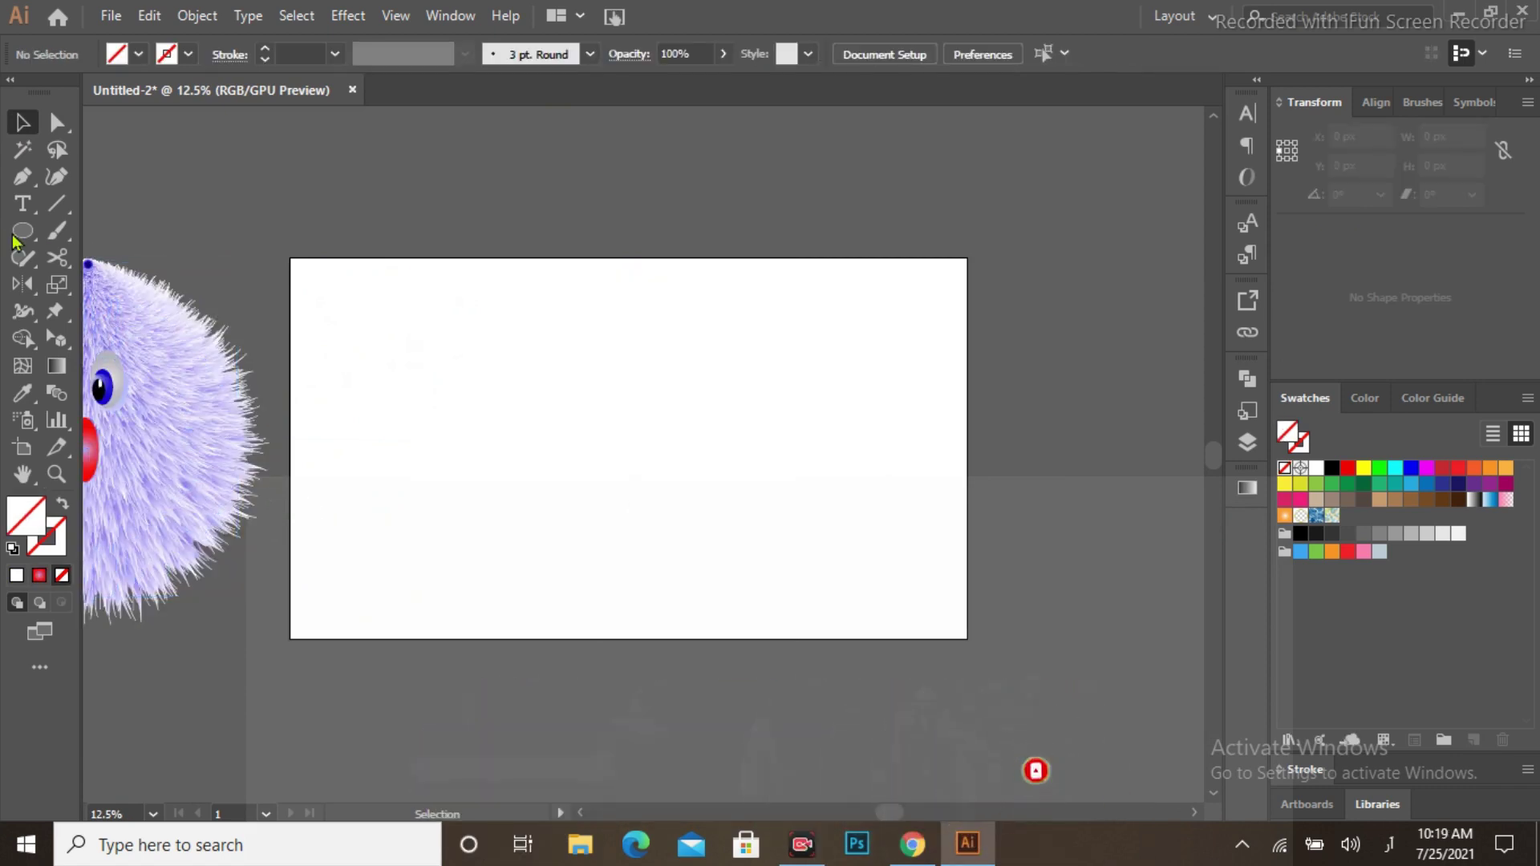
# Draw an artboard-sized rectangle with a radial lavender-to-grey gradient and a widened lavender centre
pyautogui.moveTo(23, 232); pyautogui.dragTo(90, 235)
pyautogui.click(90, 234)
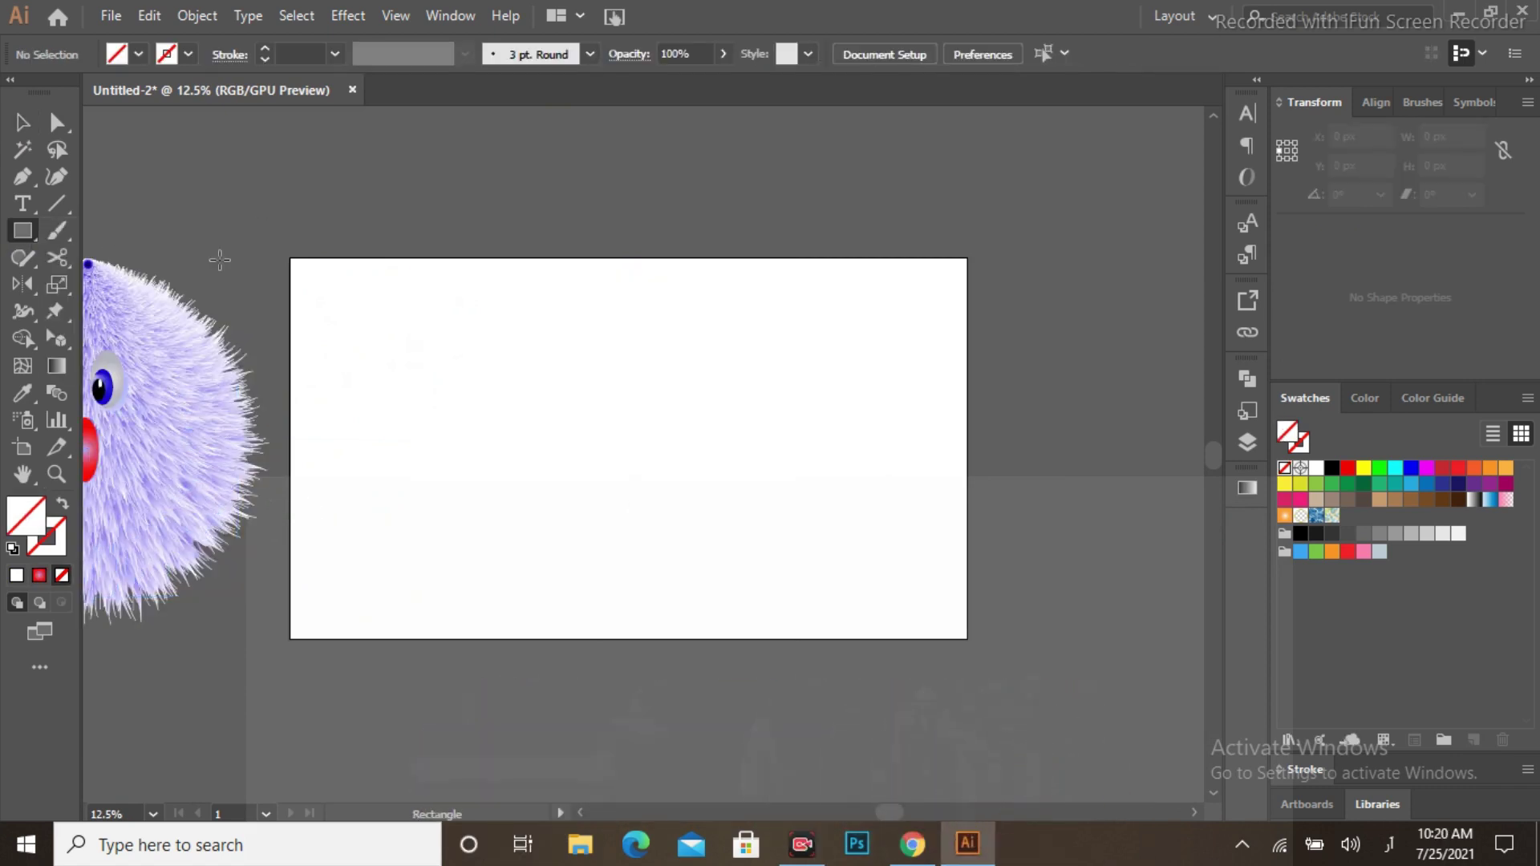
pyautogui.moveTo(293, 259); pyautogui.dragTo(967, 638)
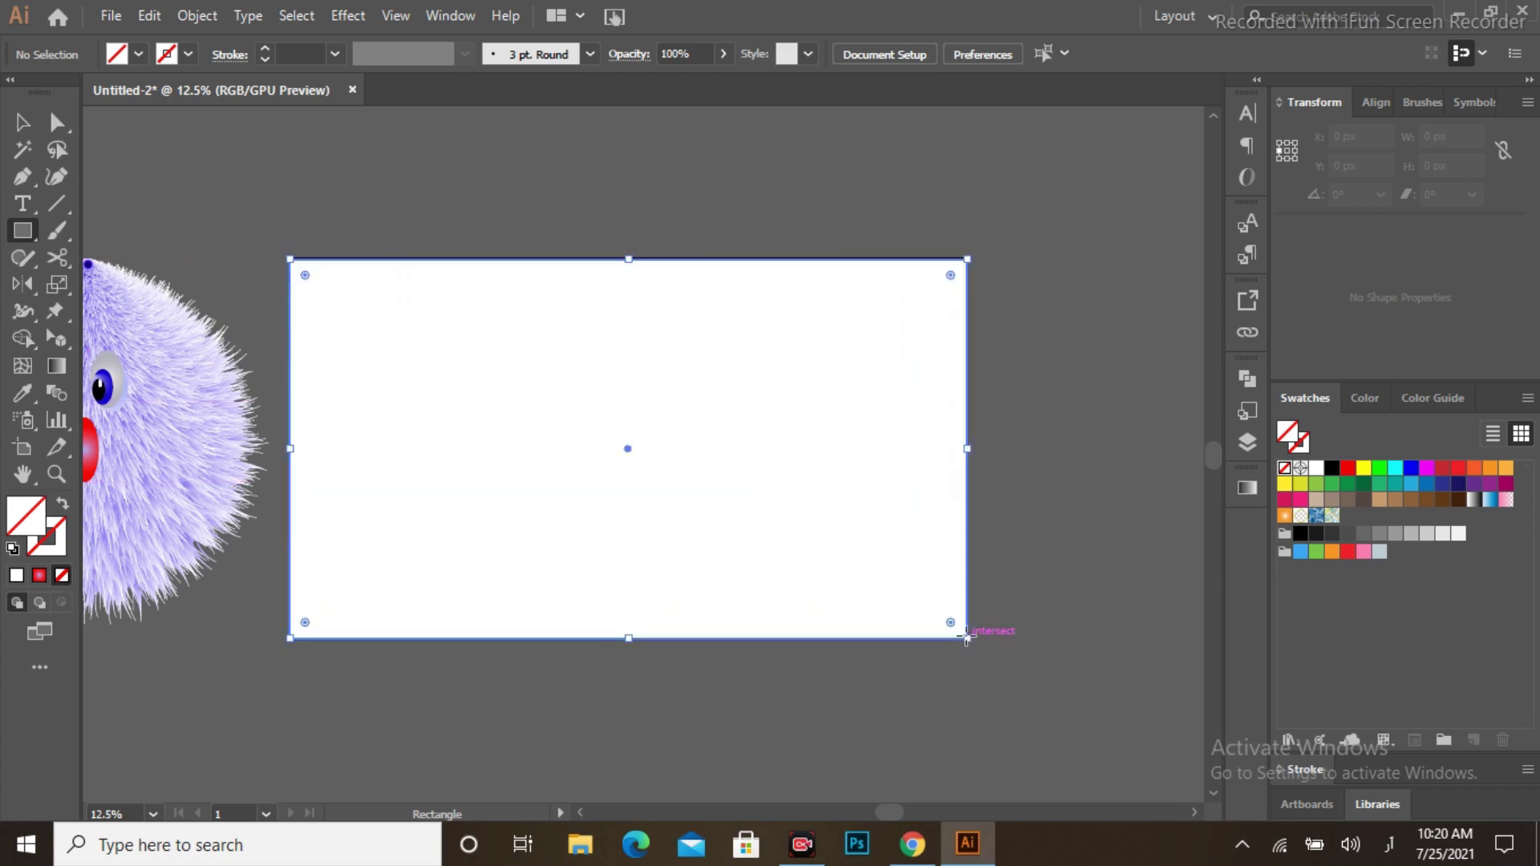
pyautogui.click(1248, 489)
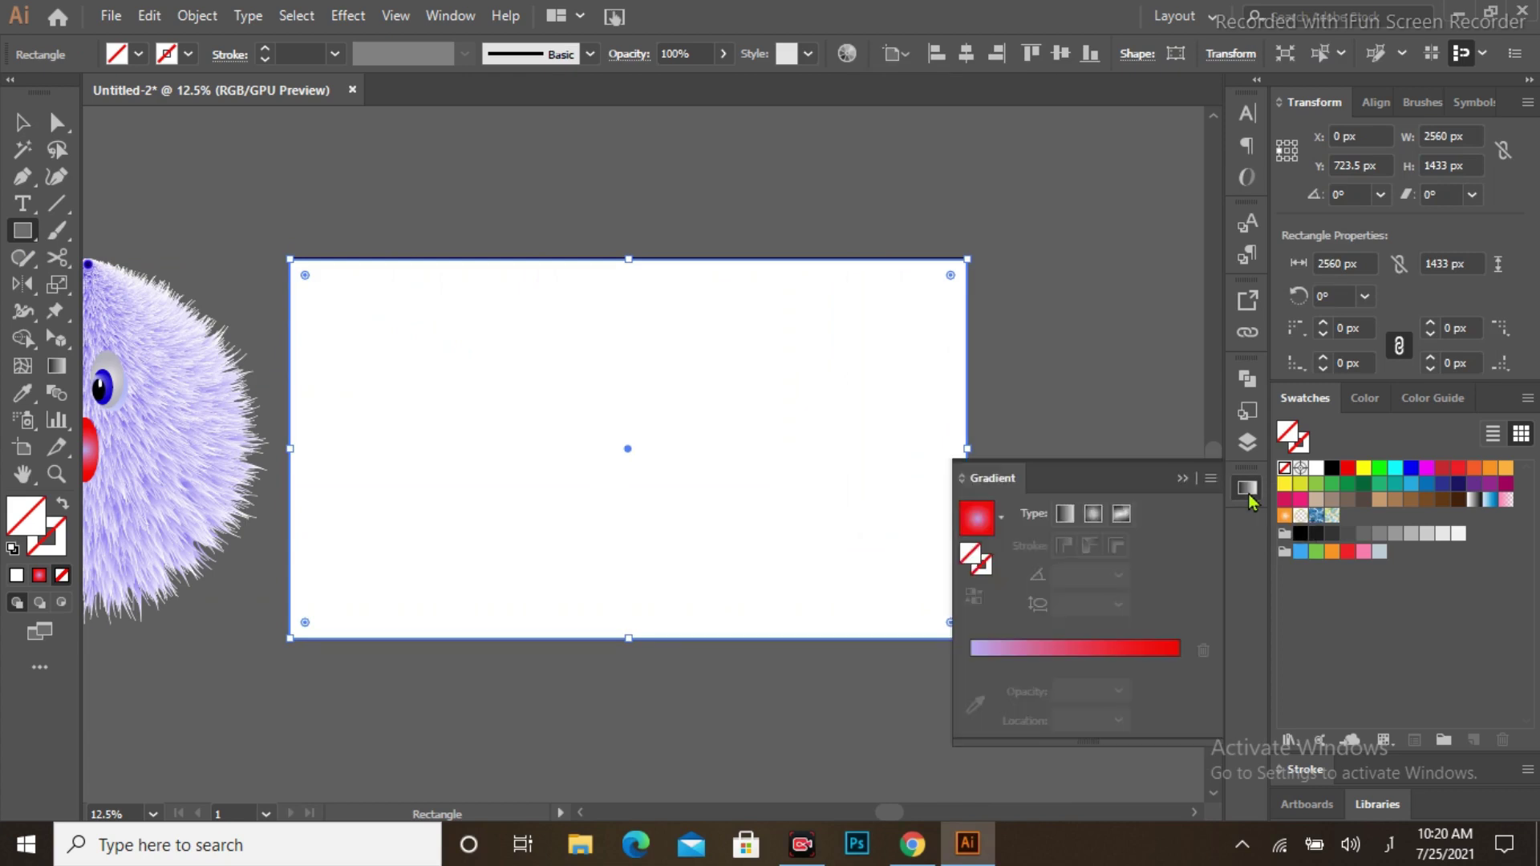
pyautogui.click(1092, 513)
pyautogui.doubleClick(1174, 690)
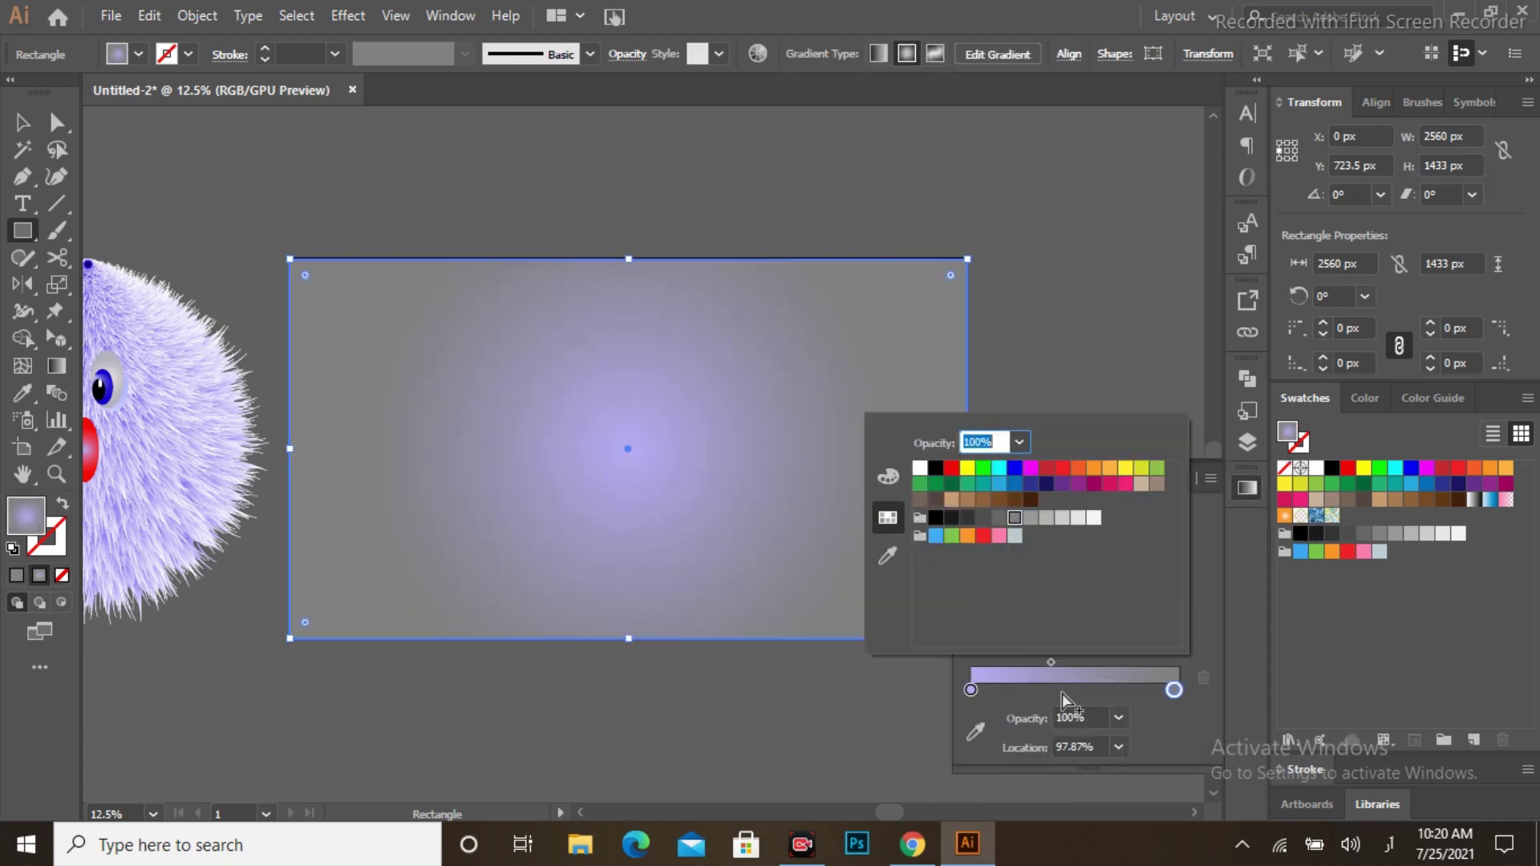
pyautogui.press('Escape')
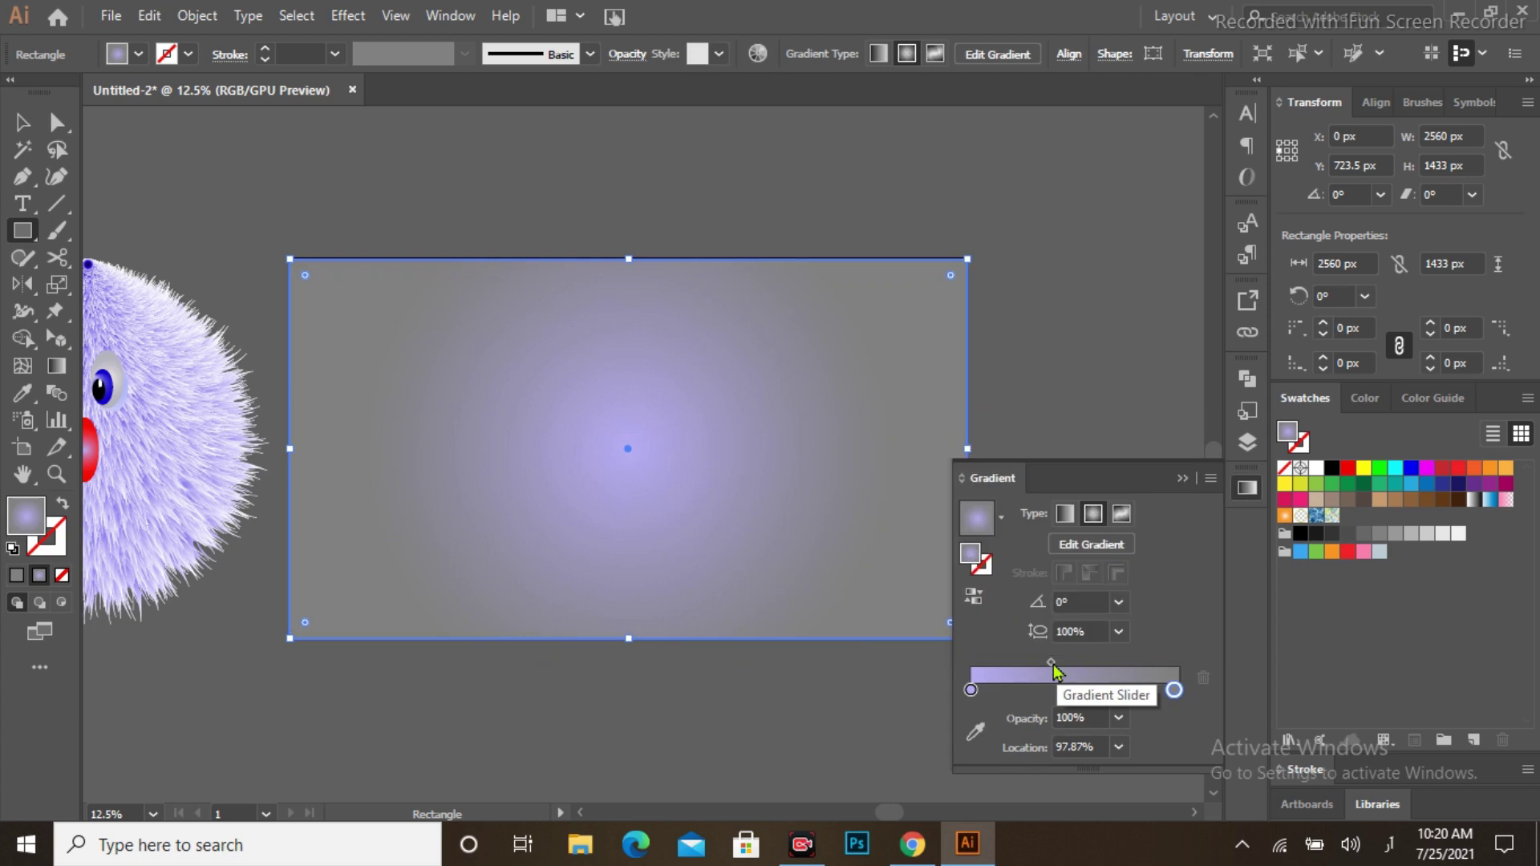
pyautogui.moveTo(1052, 663); pyautogui.dragTo(1089, 664)
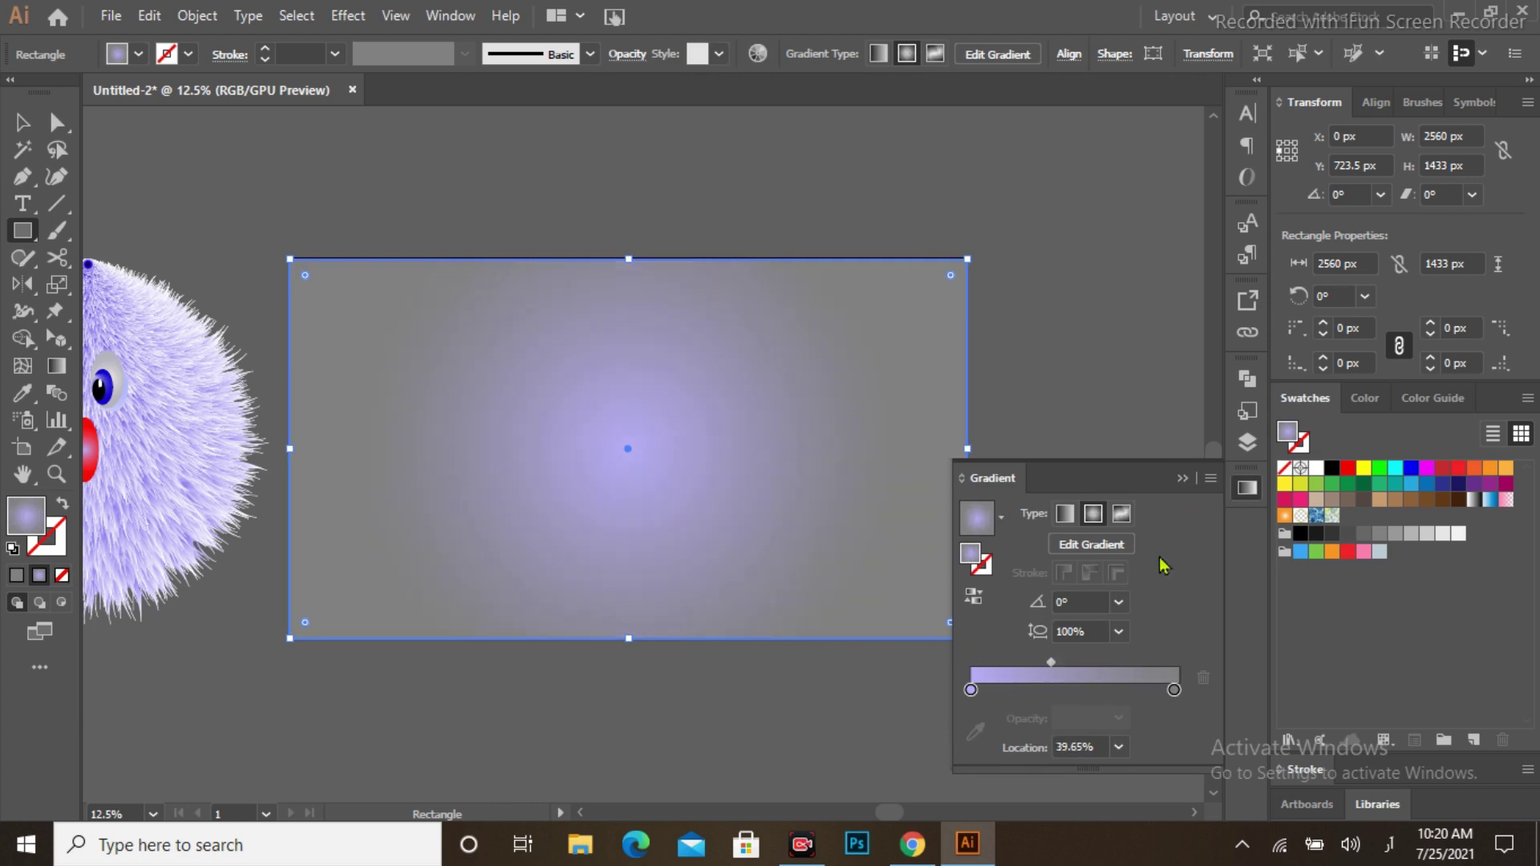
pyautogui.click(1185, 479)
pyautogui.hotkey('ctrl', 'shift', 'a')
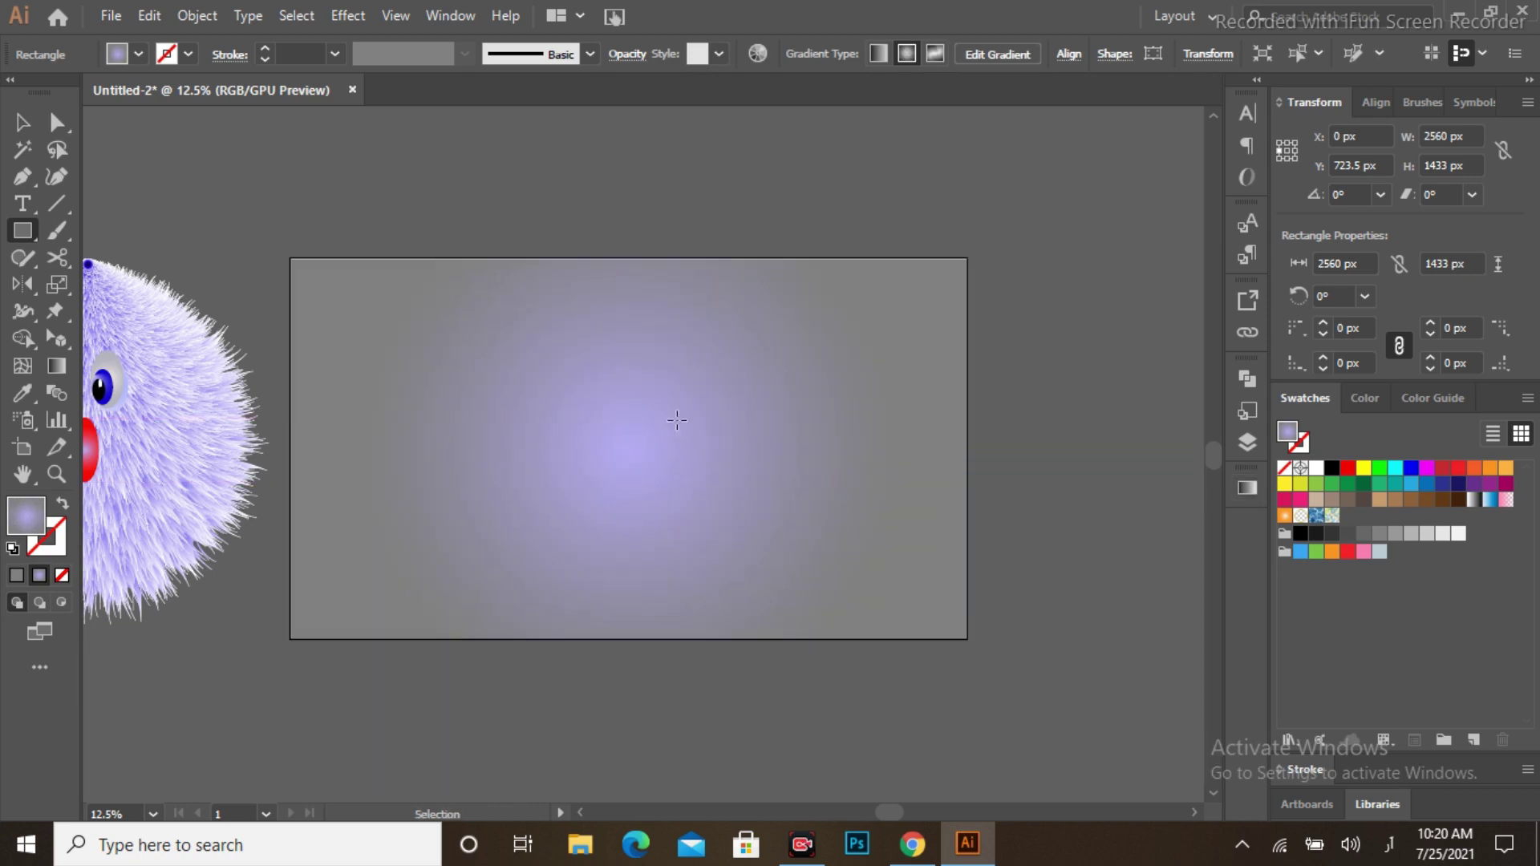
pyautogui.press('v')
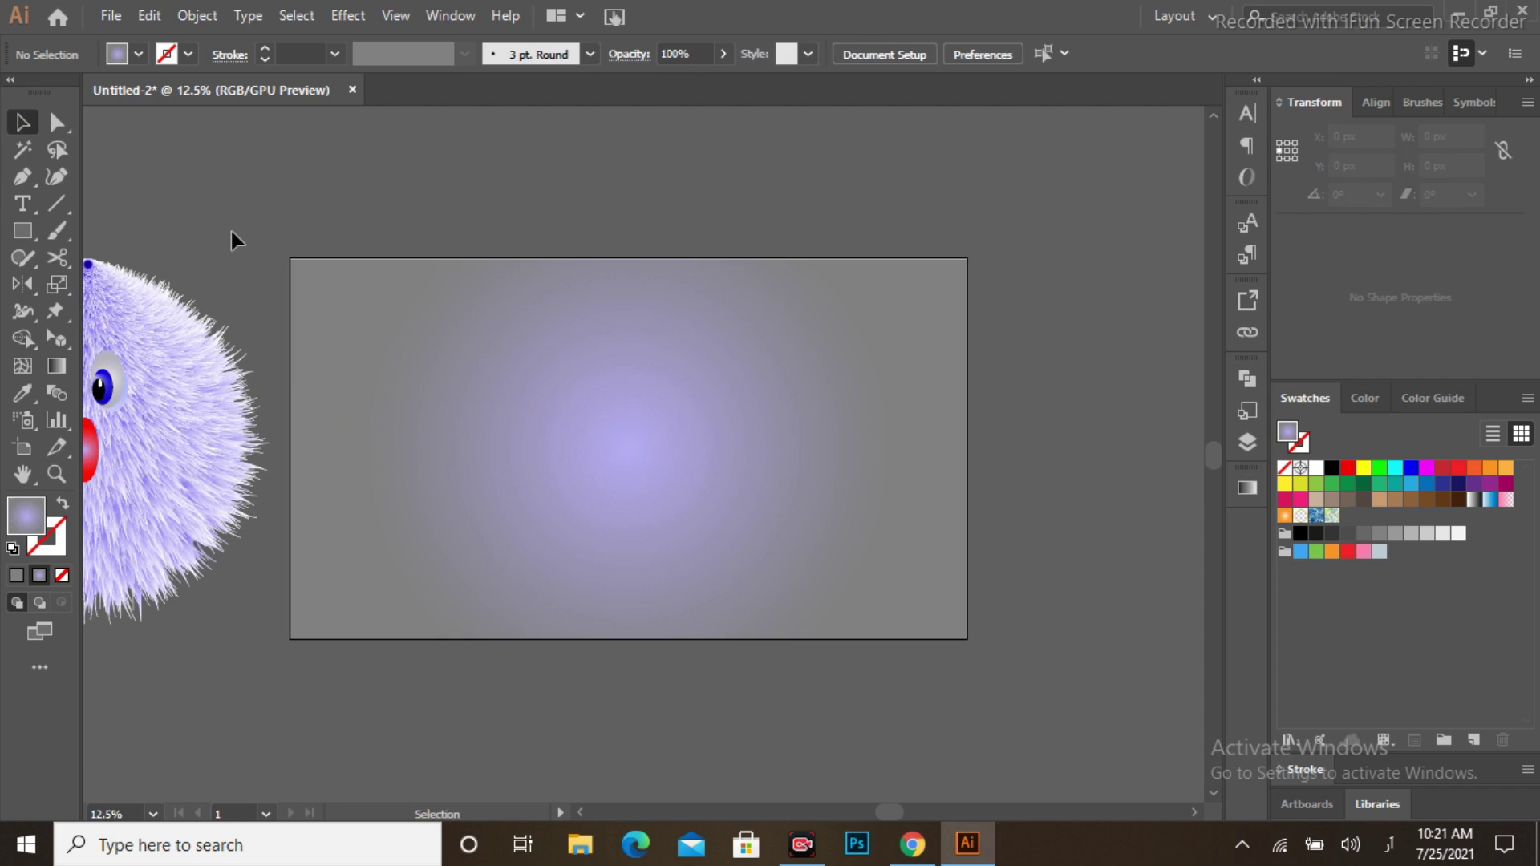
# Move the creature onto the background's centre and bring it to the front
pyautogui.hscroll(-1, 233, 244)
pyautogui.hscroll(-5, 232, 245)
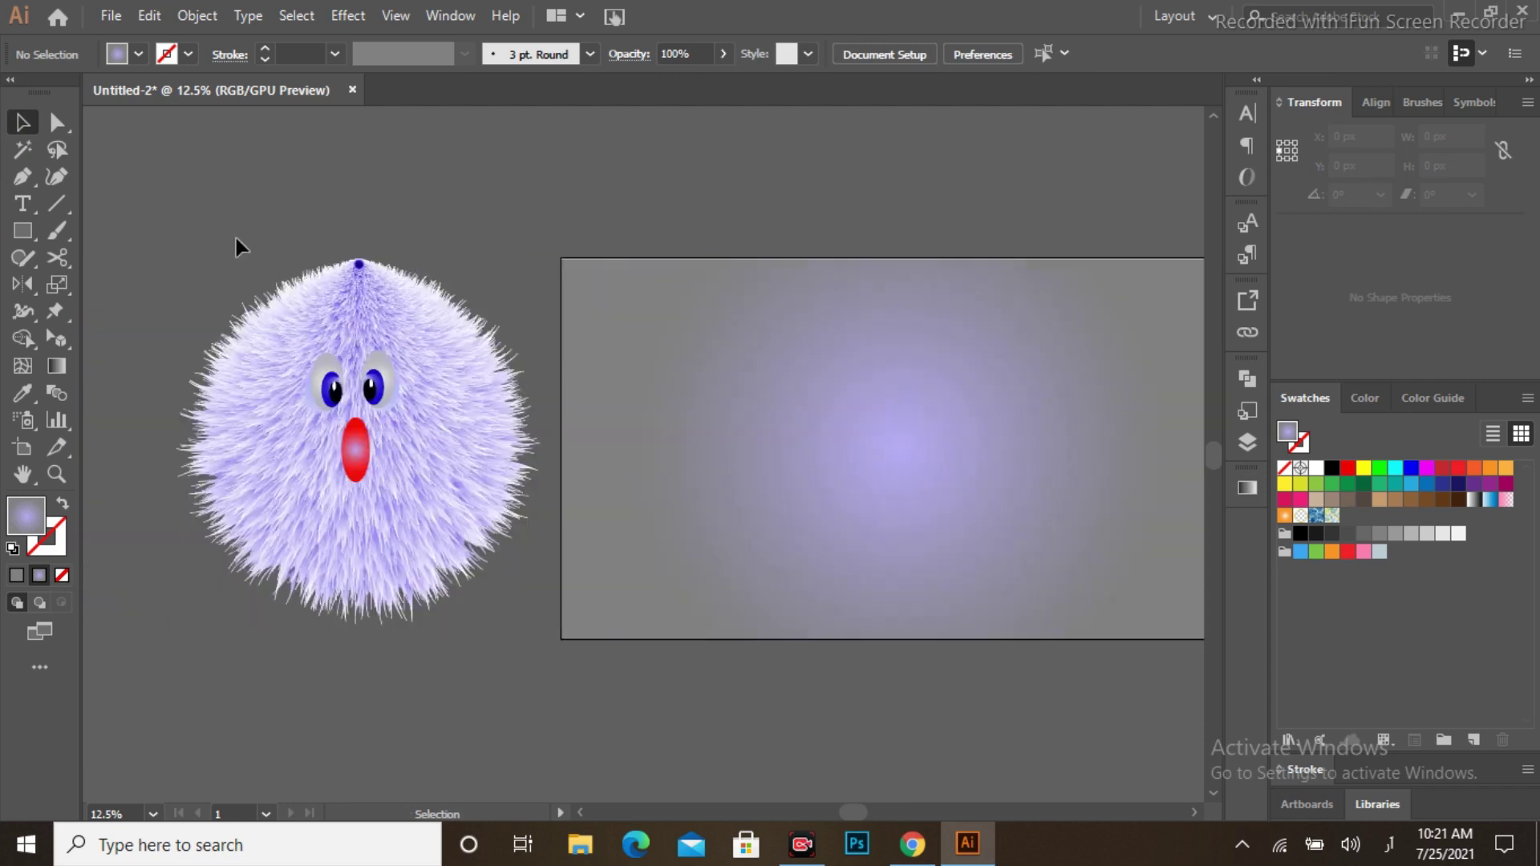
pyautogui.moveTo(530, 674); pyautogui.dragTo(450, 552)
pyautogui.moveTo(406, 472); pyautogui.dragTo(978, 490)
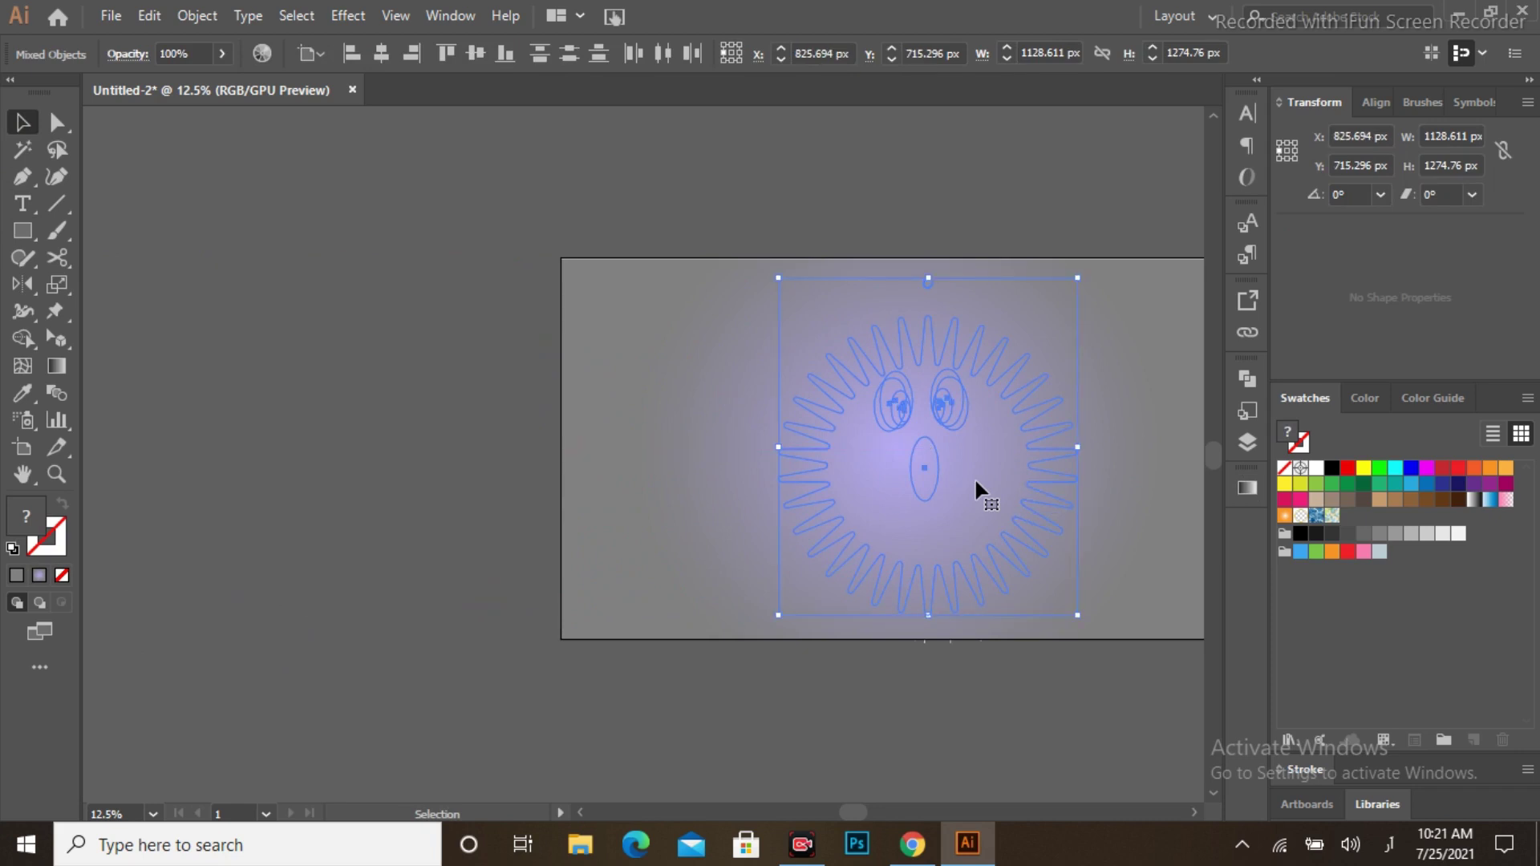
pyautogui.rightClick(980, 491)
pyautogui.moveTo(1040, 701)
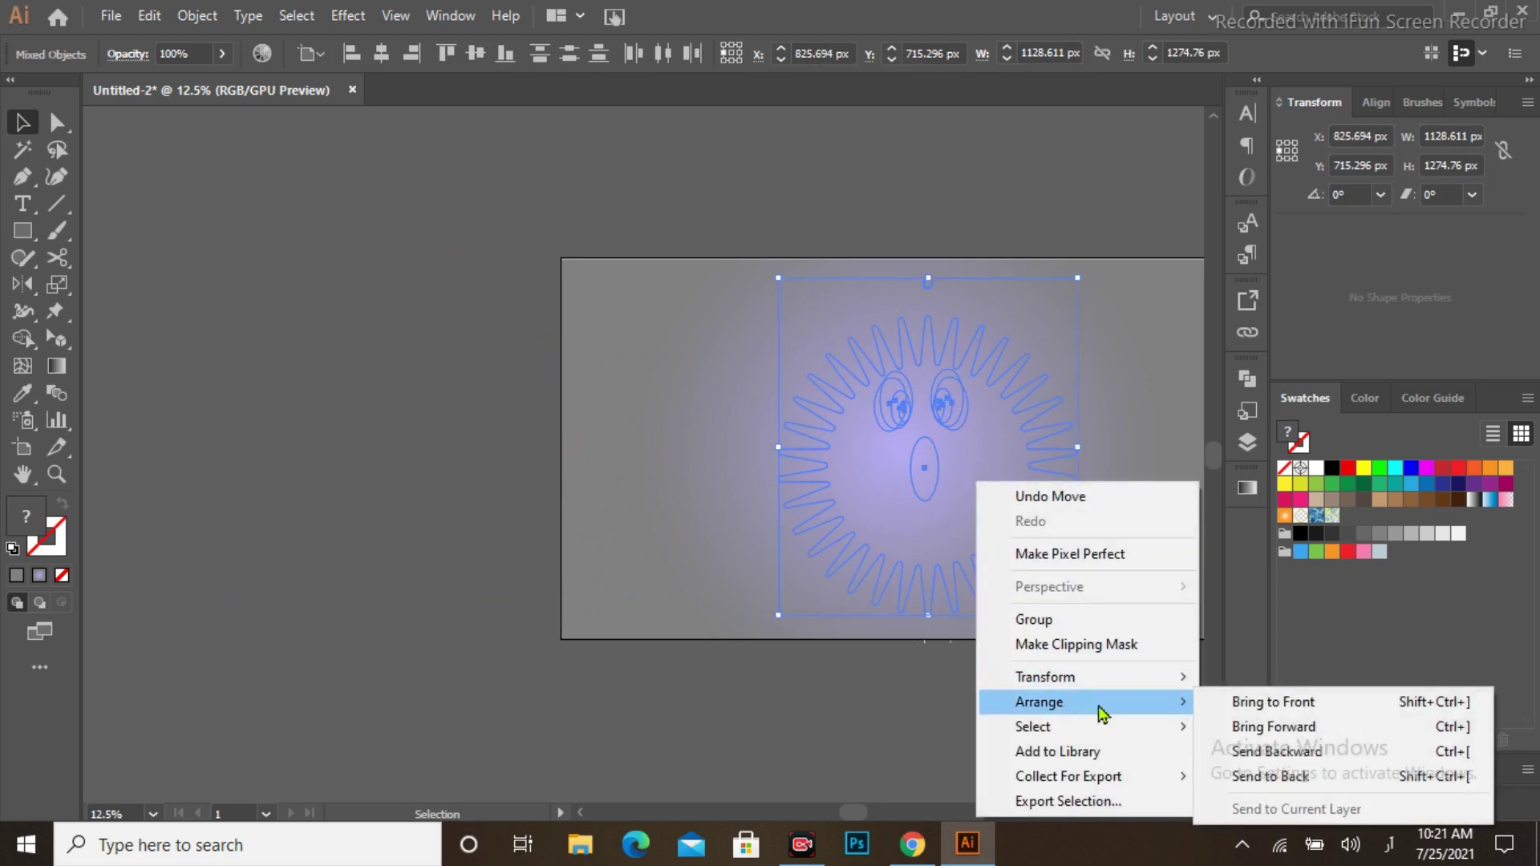
pyautogui.click(1276, 702)
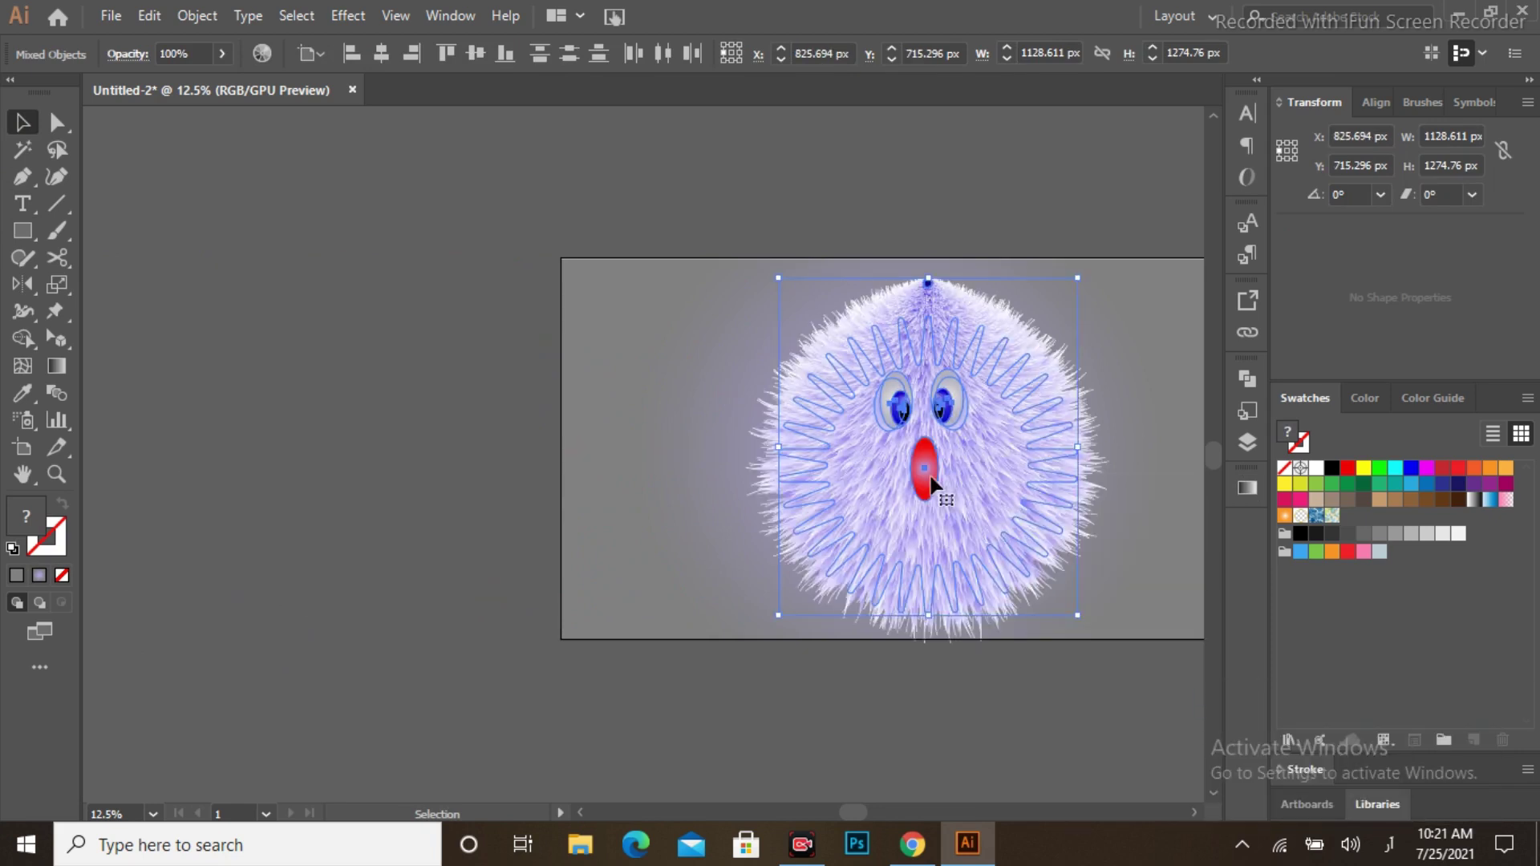
pyautogui.hscroll(5, 933, 484)
pyautogui.click(872, 470)
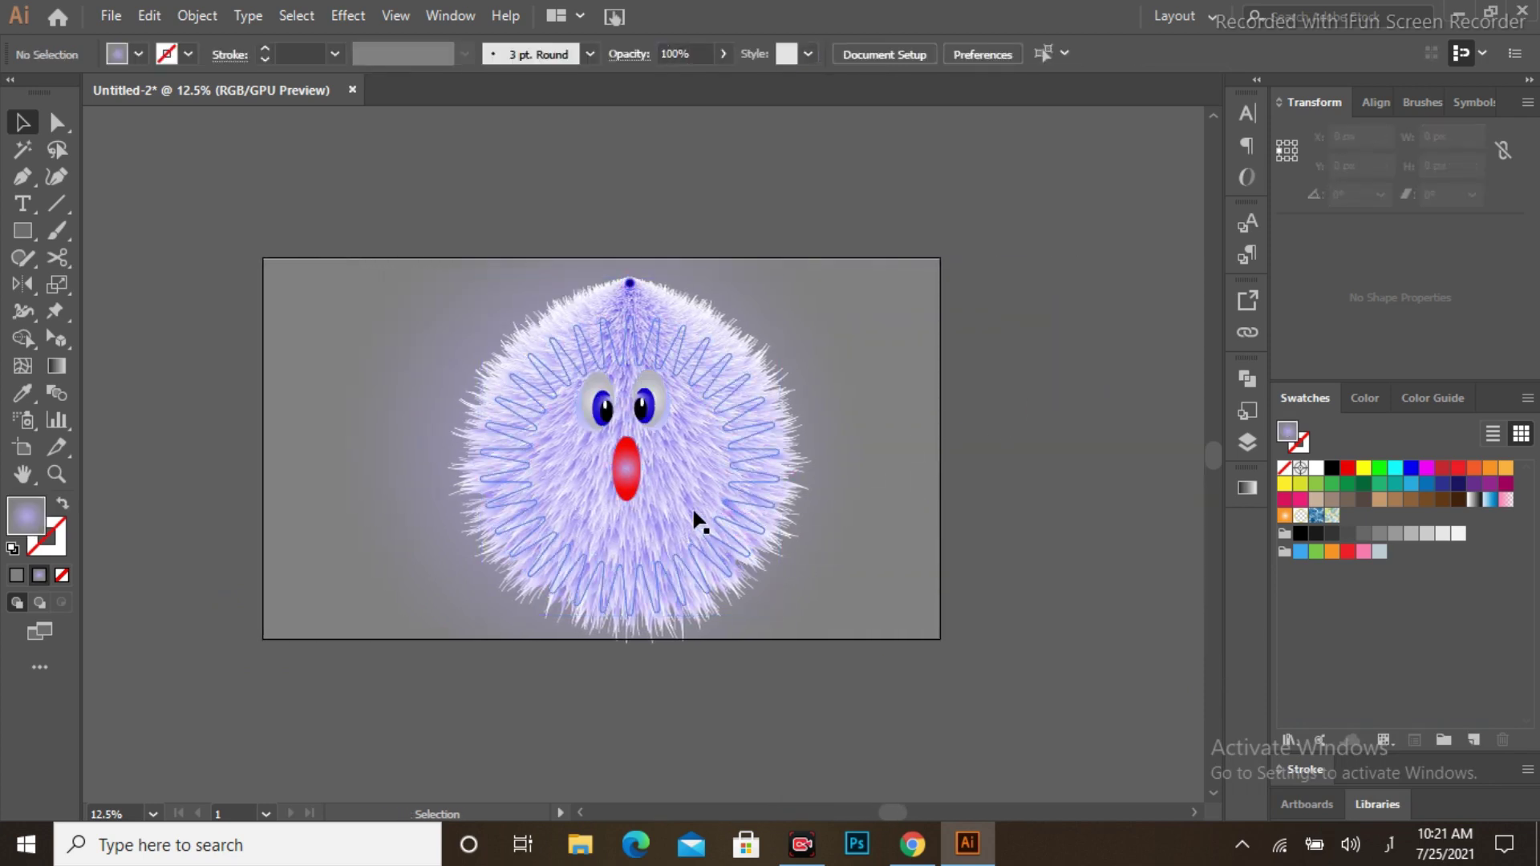